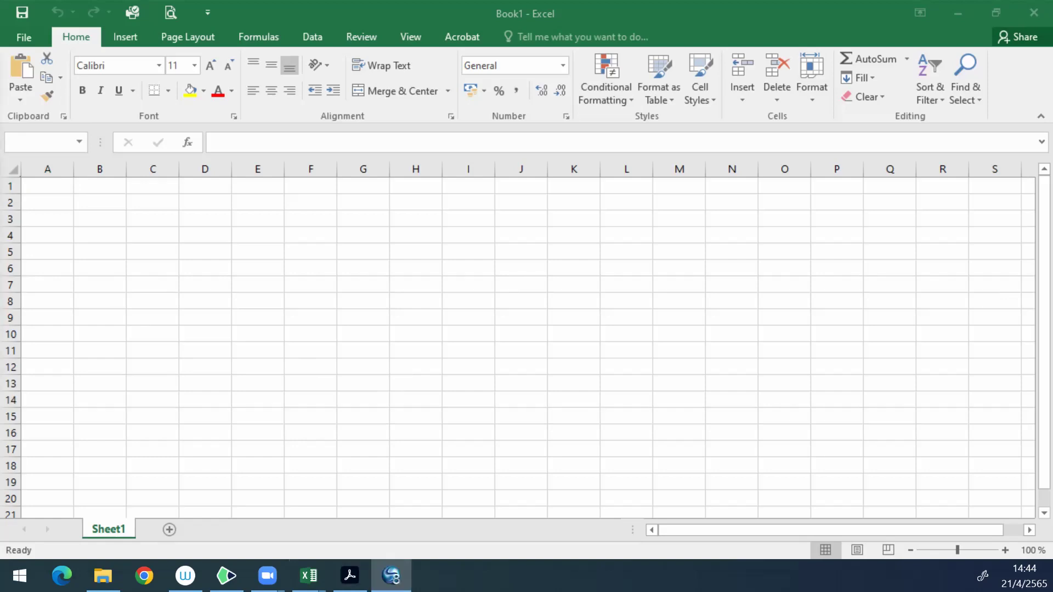
Step: Paste the copied problem text picture at cell J2 and move it over to about columns K to Q, rows 2–3
right_click(501, 208)
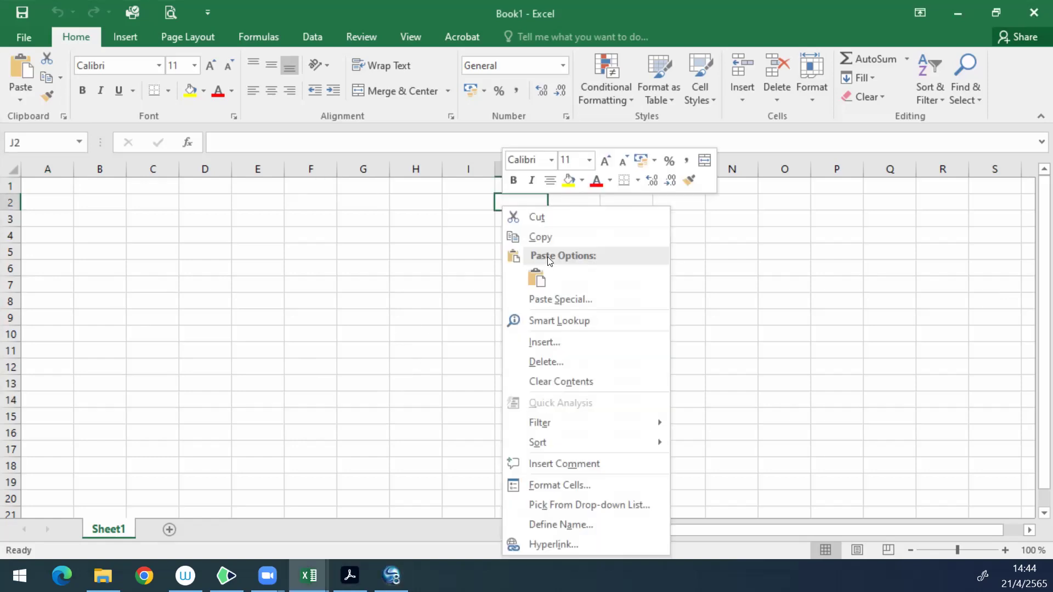
click(543, 277)
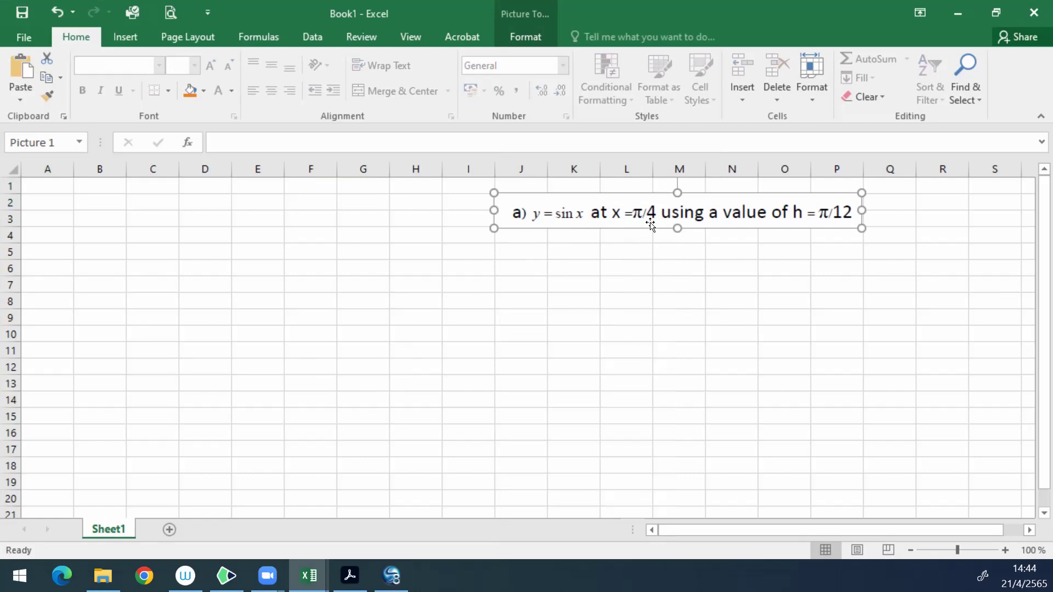
drag(653, 211, 619, 210)
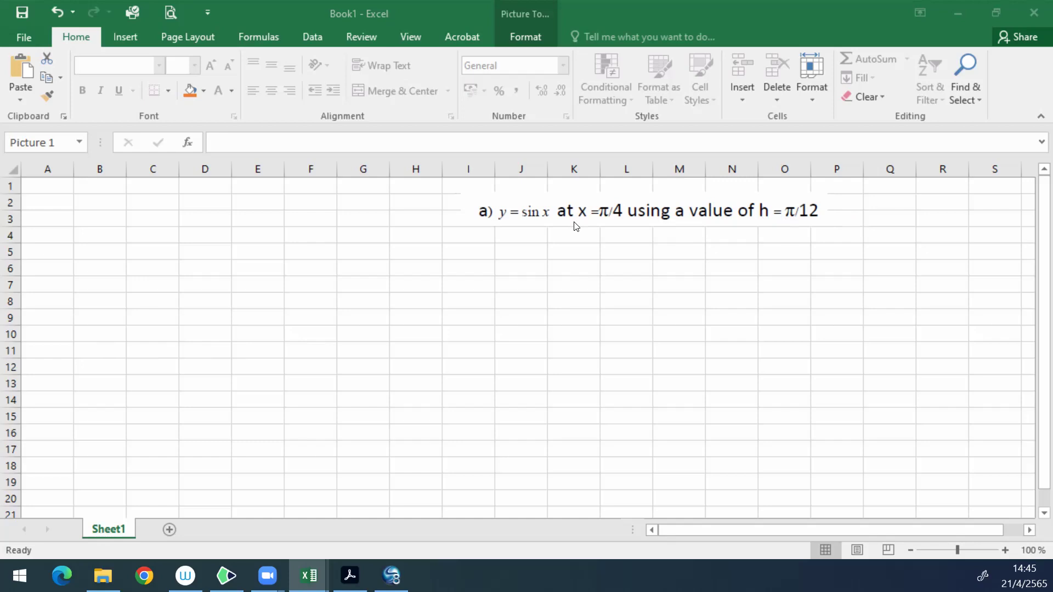
drag(666, 212, 745, 220)
Step: Enter the labels h, xi-2, xi-1 and xi in cells A1 to A4
click(50, 187)
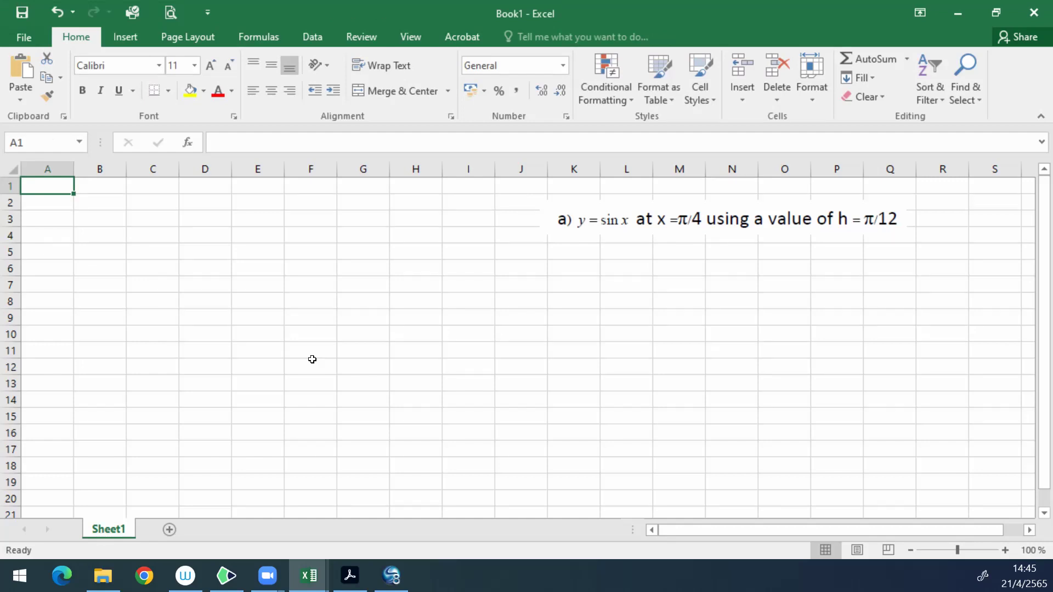
text(h)
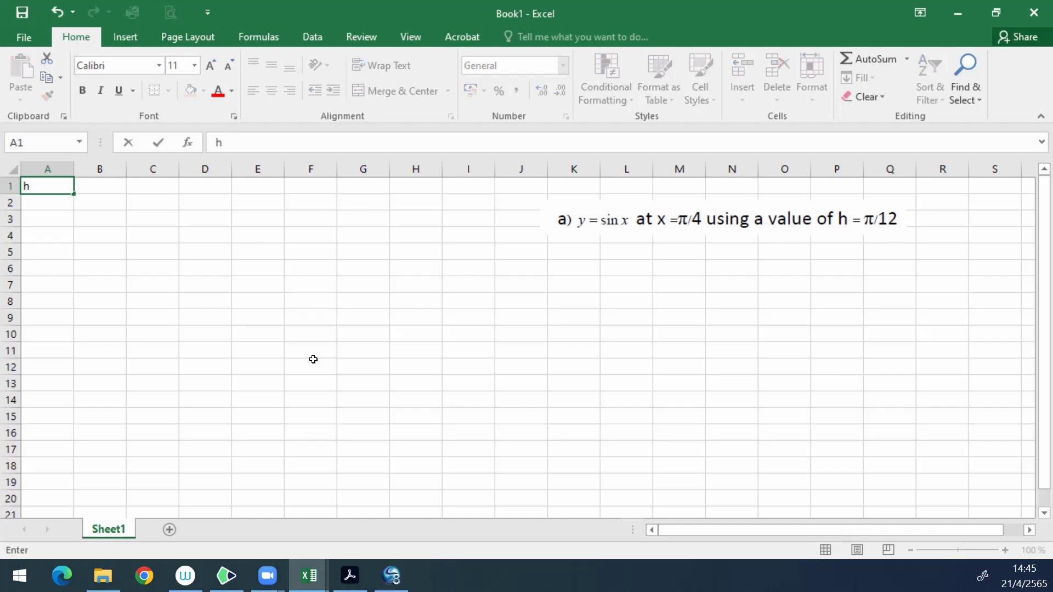
key(Return)
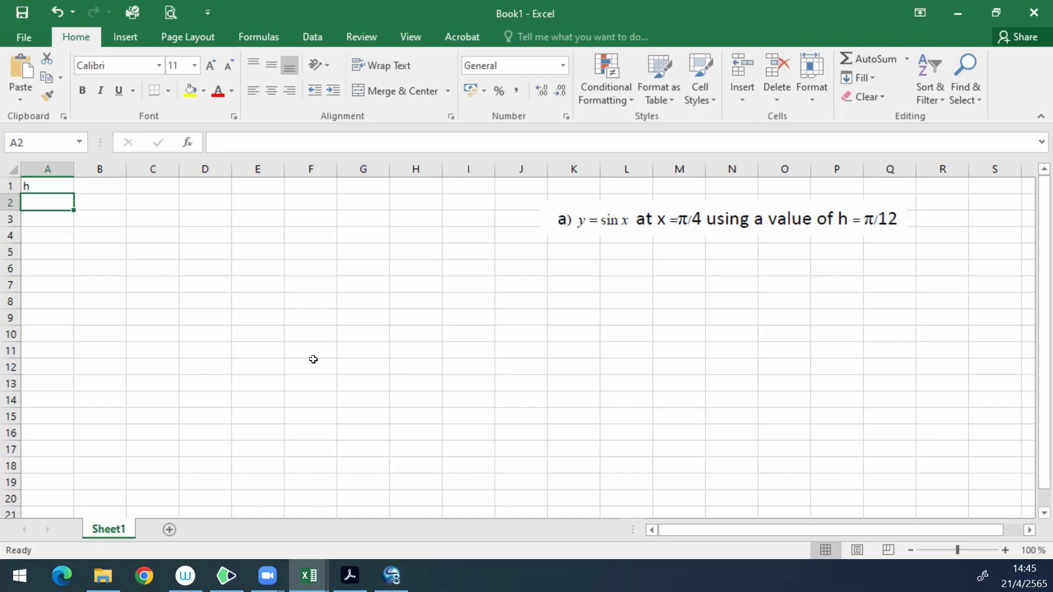
text(xi-2)
key(Return)
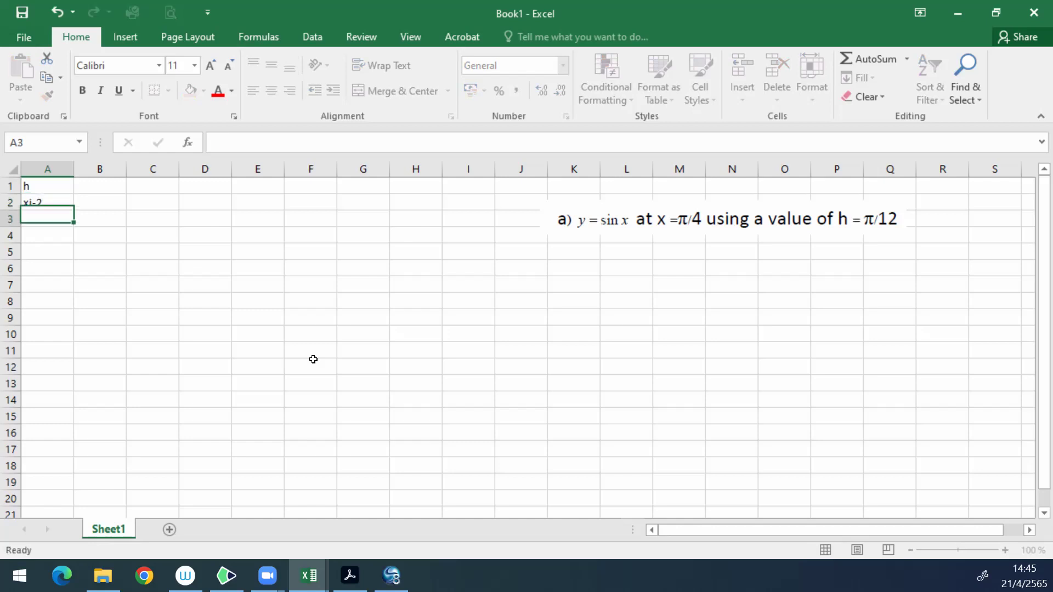
text(xi-1)
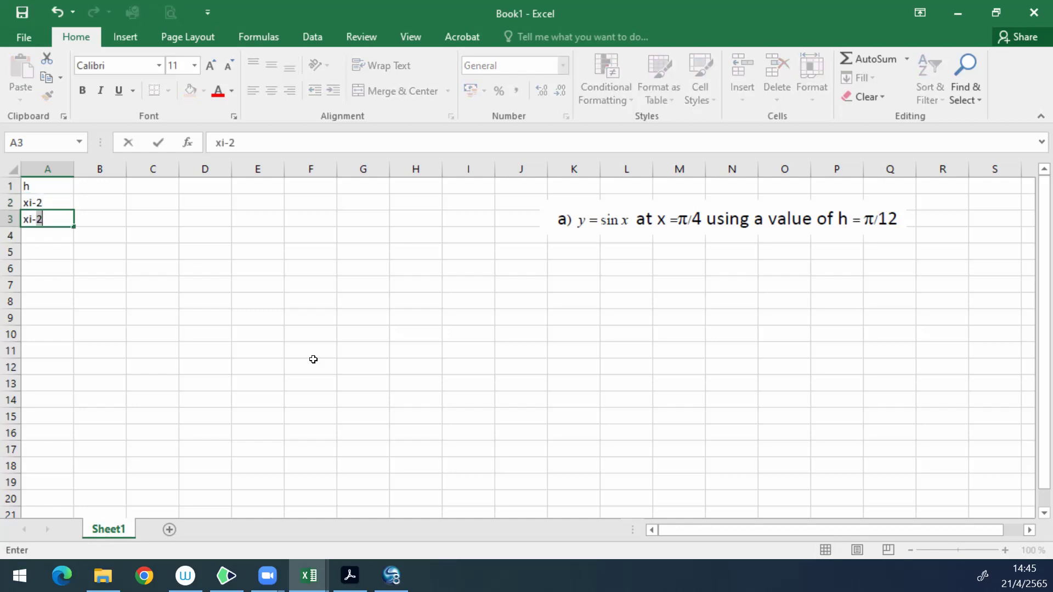
key(Return)
text(xi)
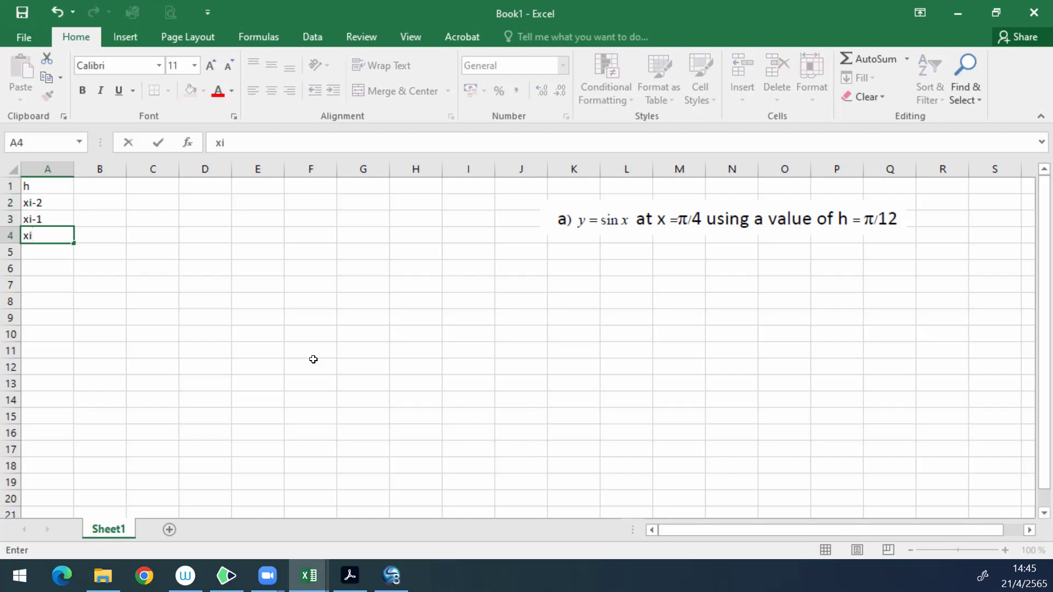
key(Return)
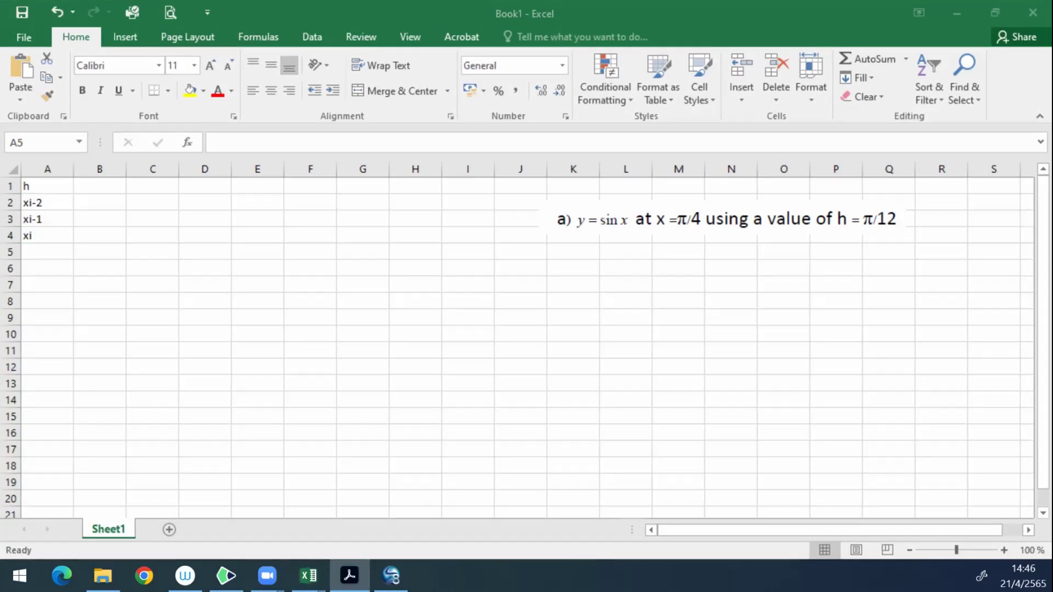
Step: Switch to the PDF annotation app, return the Week11 numerical differentiation slides to page 1, and shrink the window away from the worksheet
click(226, 575)
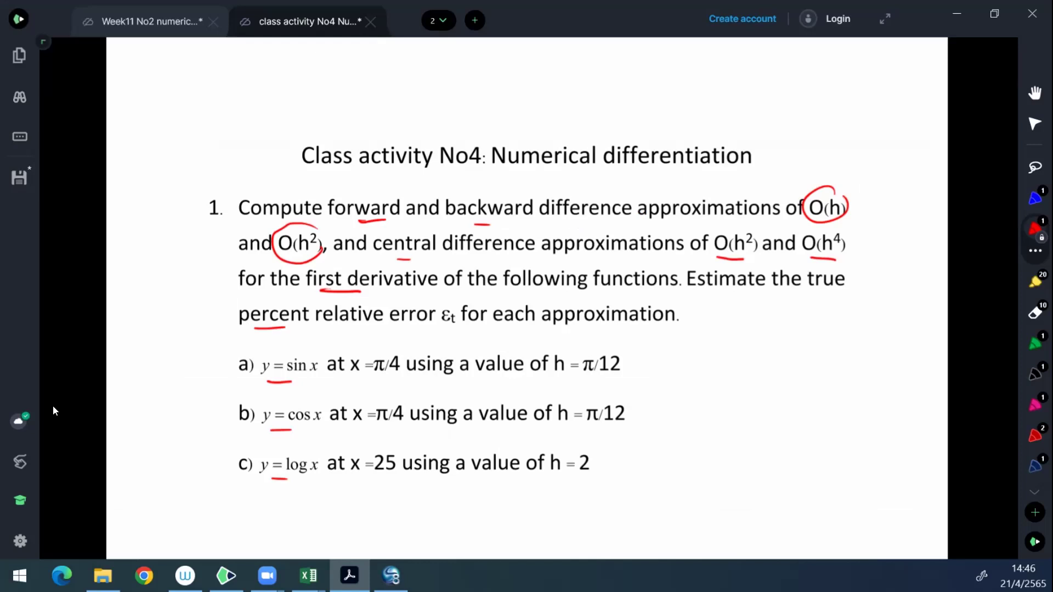
click(167, 26)
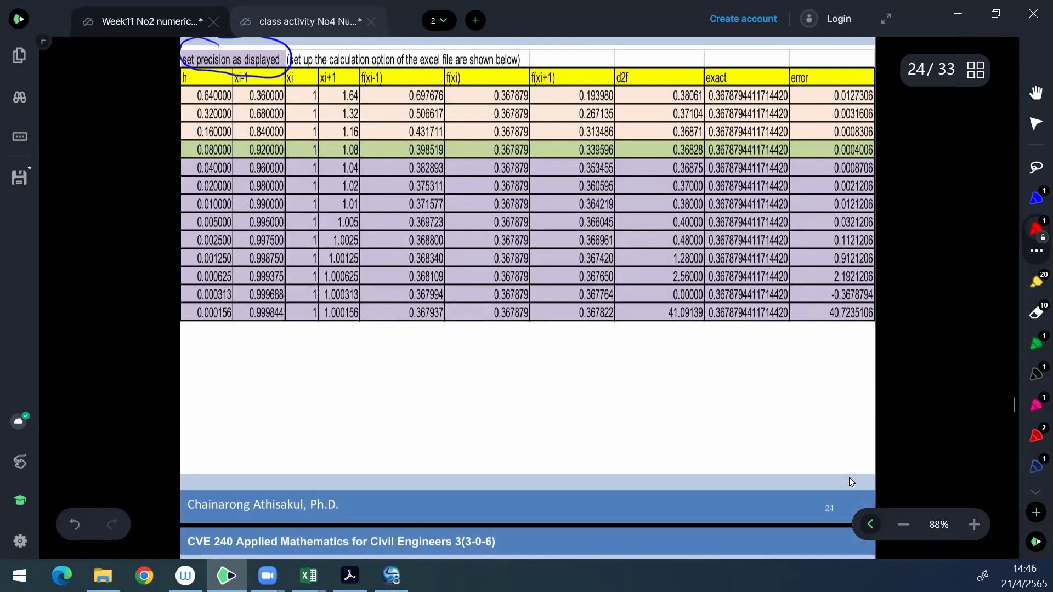
drag(1013, 406, 984, 44)
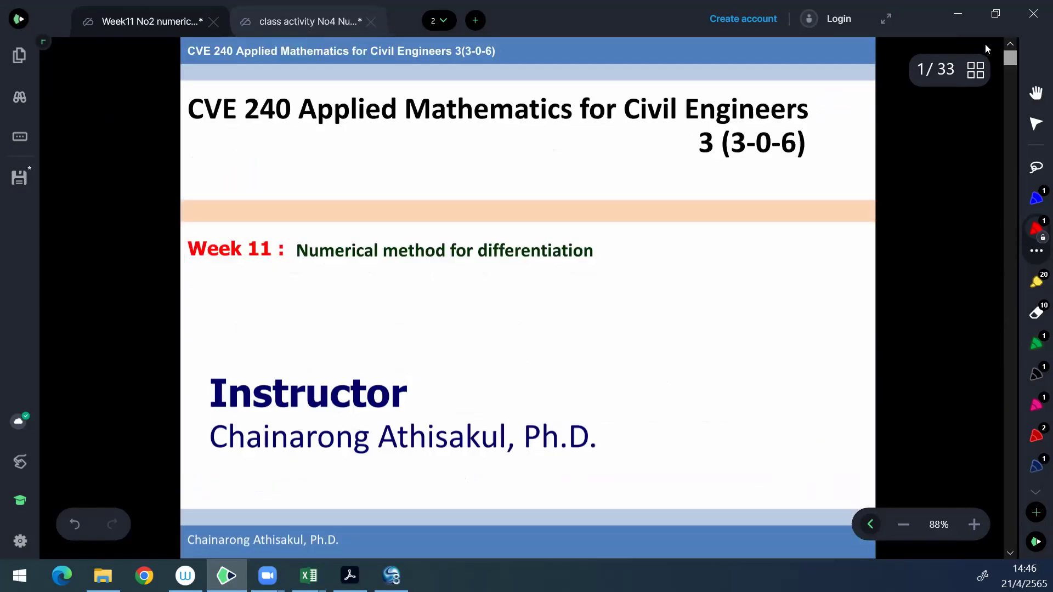
double_click(624, 12)
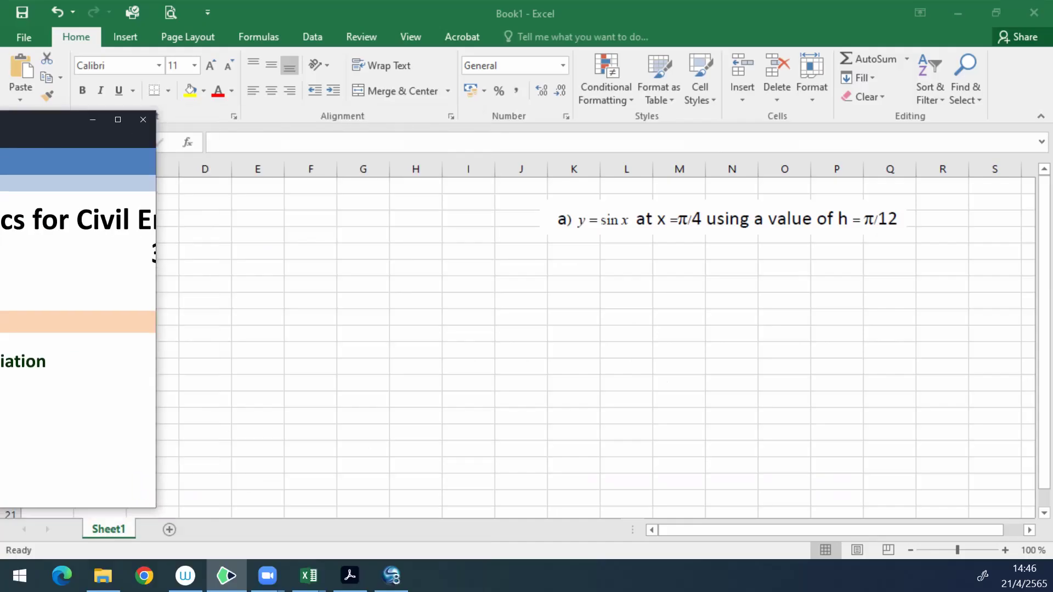
key(super+Down)
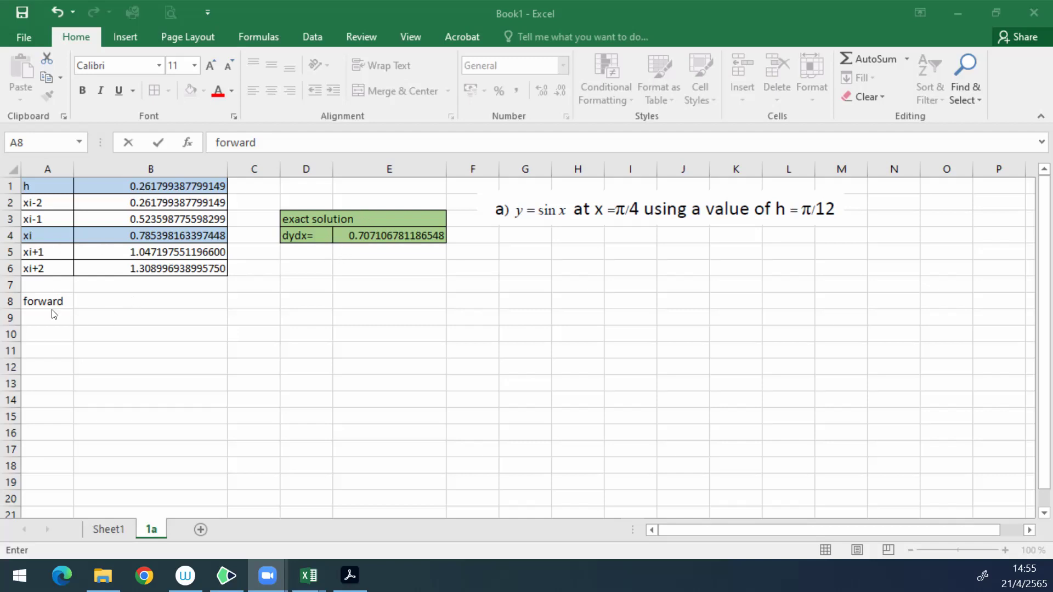
Step: Widen column A slightly and extend the label in cell A8 to "forward o(h)"
click(129, 297)
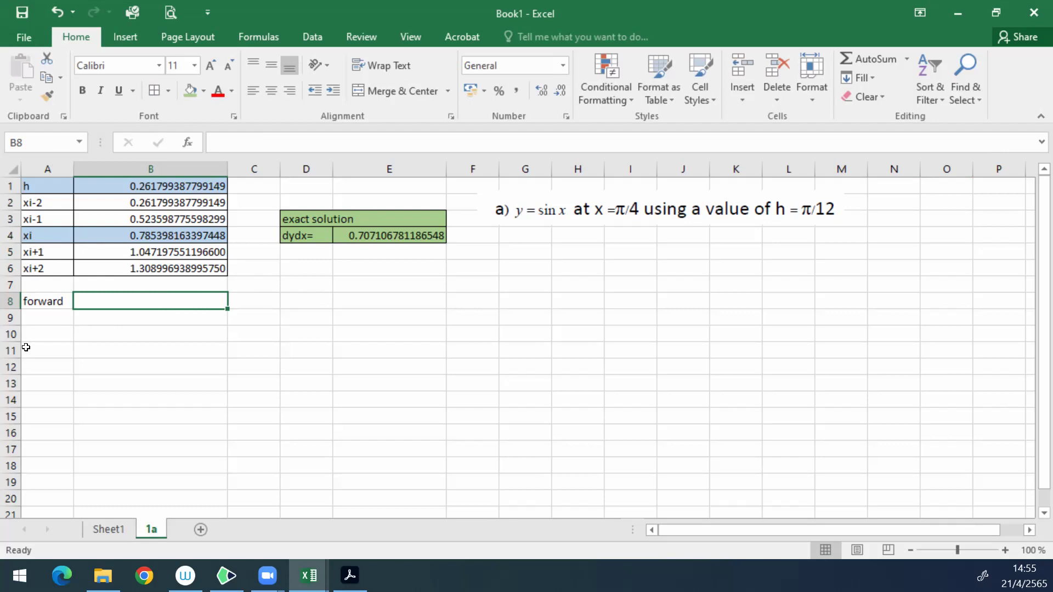
drag(74, 167, 96, 168)
click(66, 301)
click(267, 141)
text(o(h))
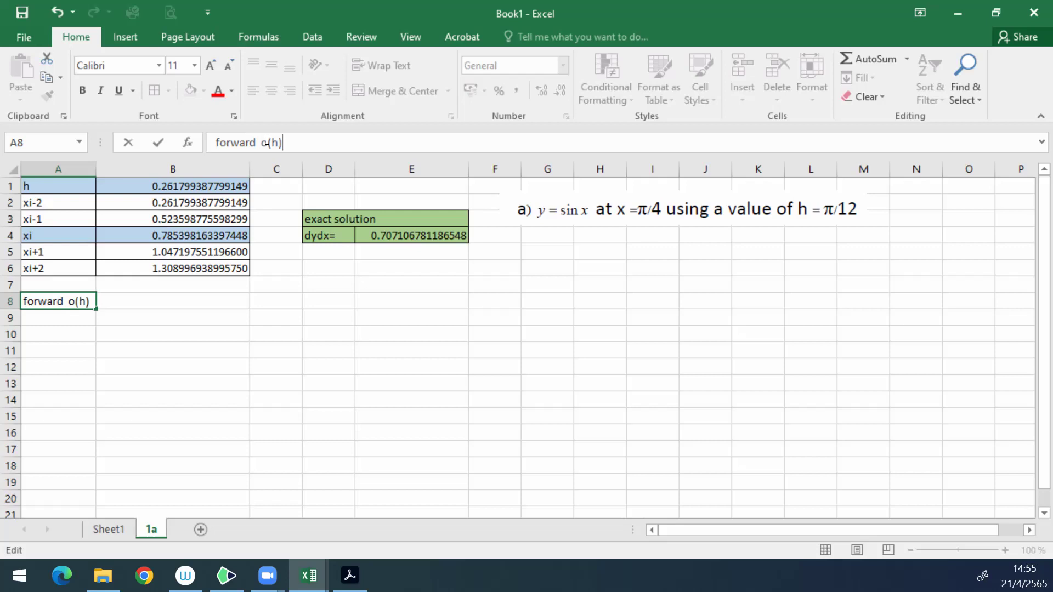
key(Return)
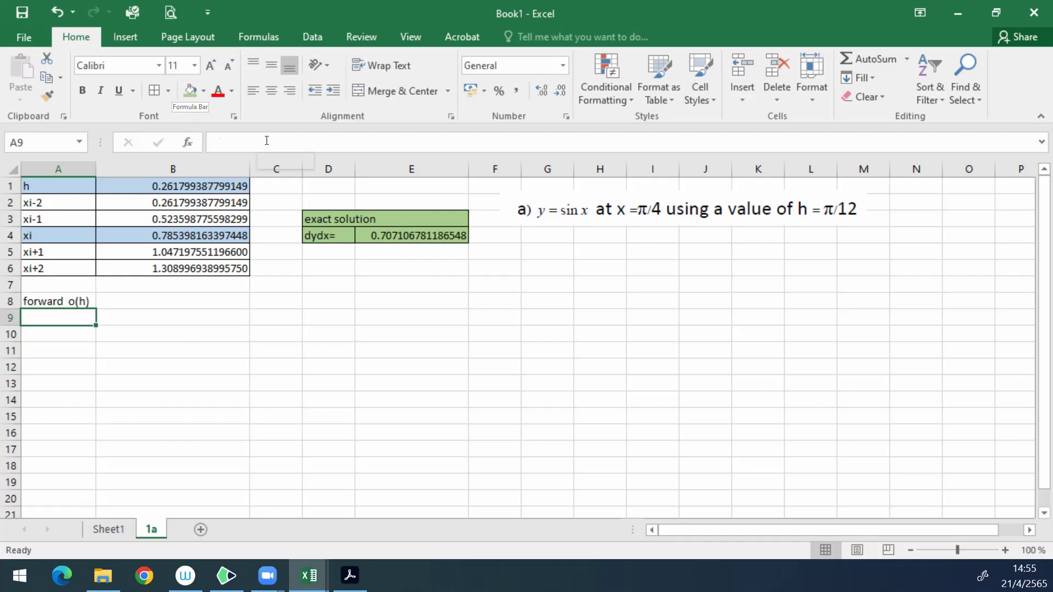
Step: Enter the label "dydx=" in cell A9
text(dydx)
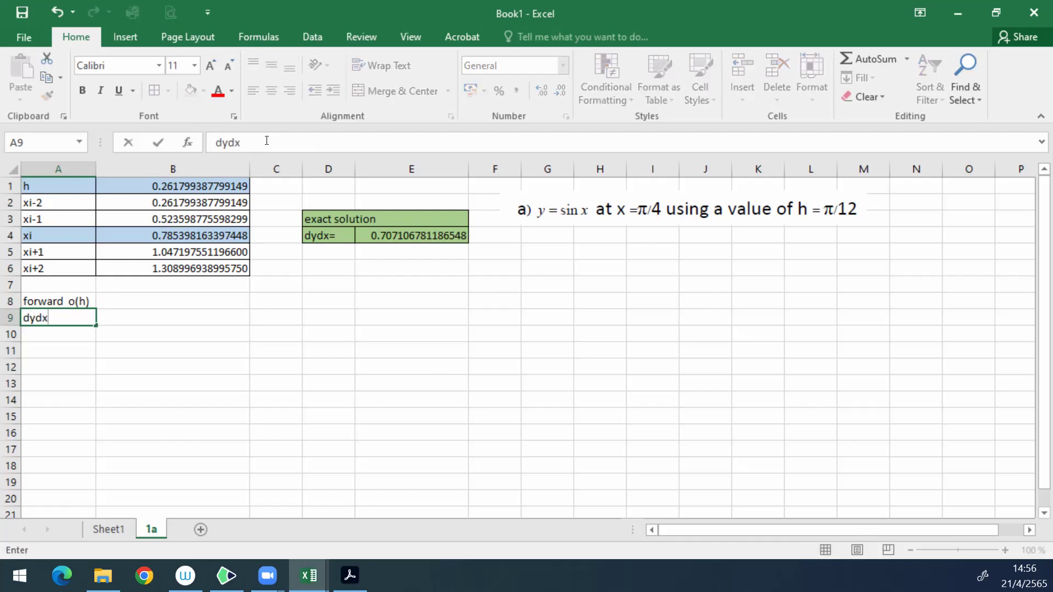
text(=)
click(178, 314)
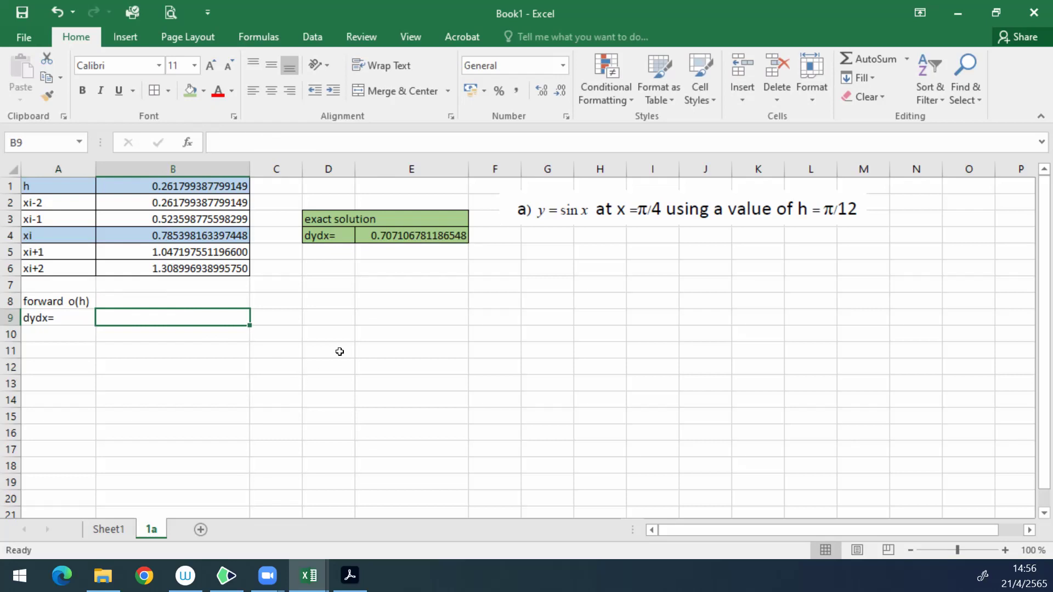
Step: Copy the Forward Divided-Differences (error of order h) picture from Sheet1 and paste it at cell E9 of sheet 1a
click(116, 529)
scroll(507, 296, up, 3)
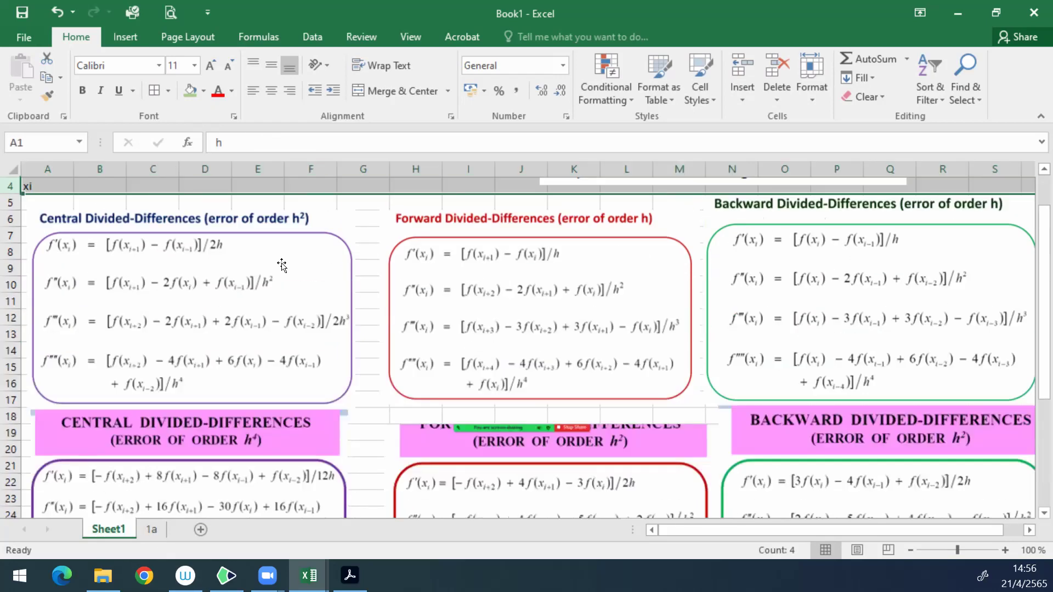
click(533, 285)
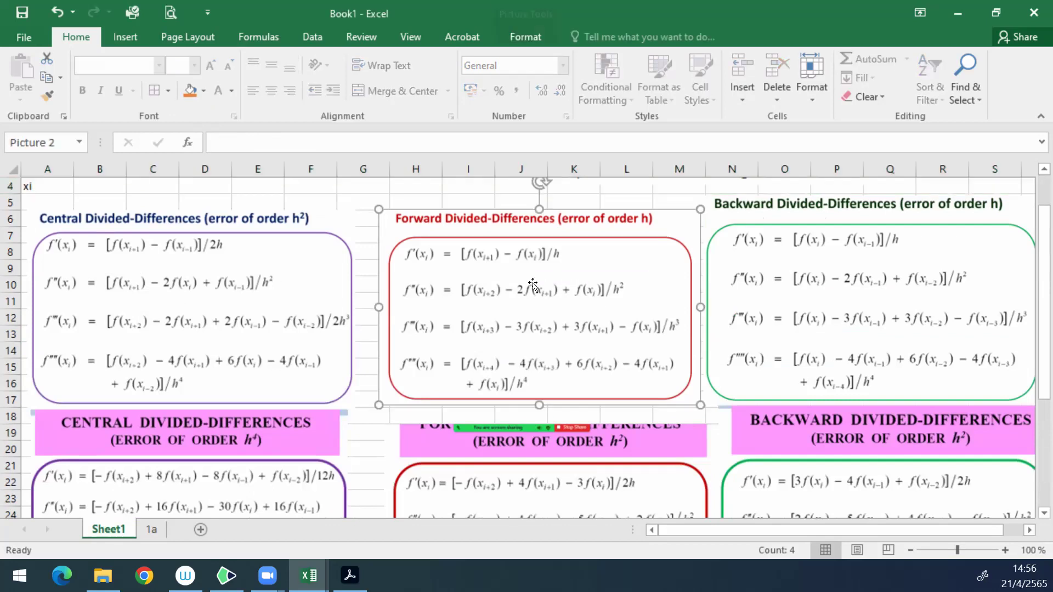
right_click(532, 283)
click(581, 312)
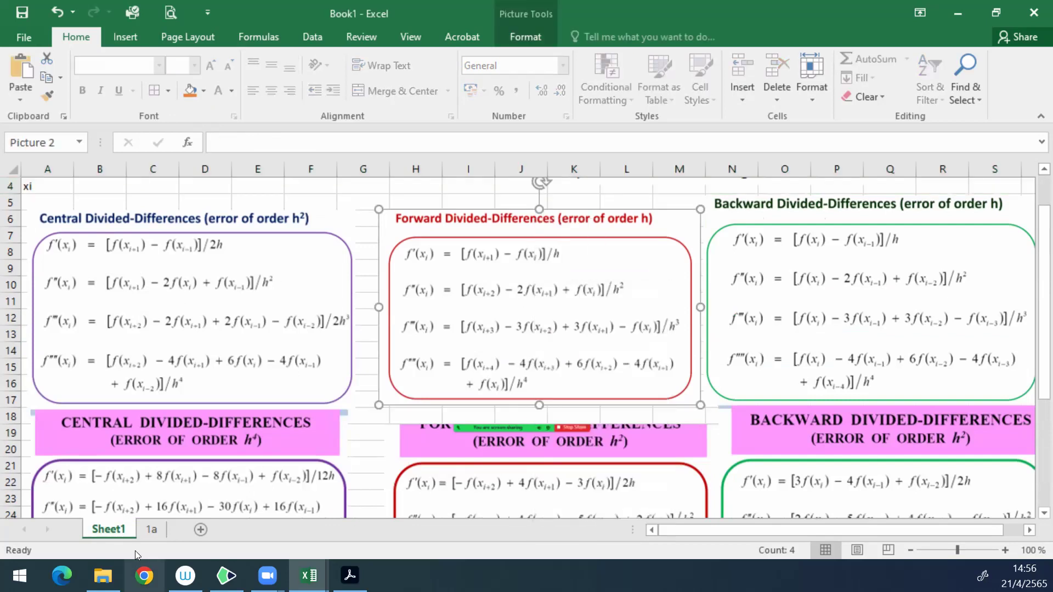
click(149, 529)
click(411, 317)
right_click(412, 318)
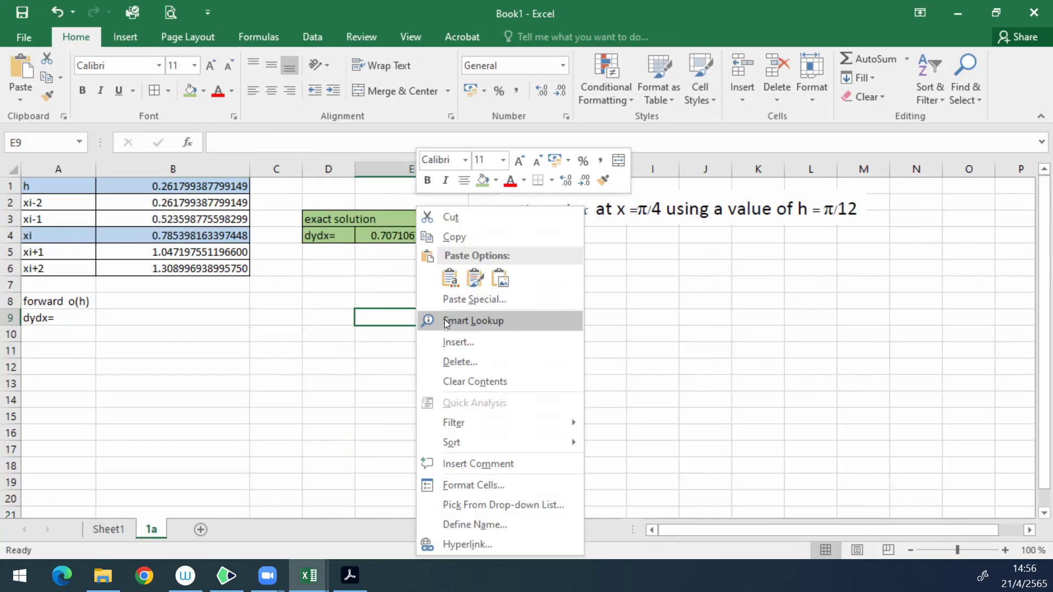
click(449, 279)
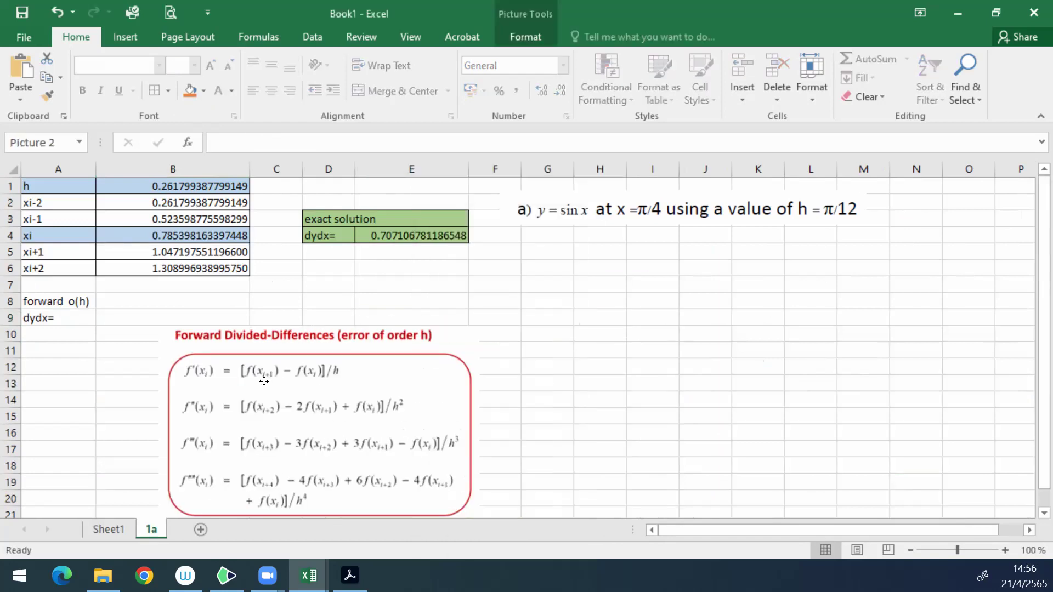
Step: Enlarge the forward-difference picture beside the dydx row and outline its f'(xi) formula with a red rectangle
drag(480, 326, 583, 391)
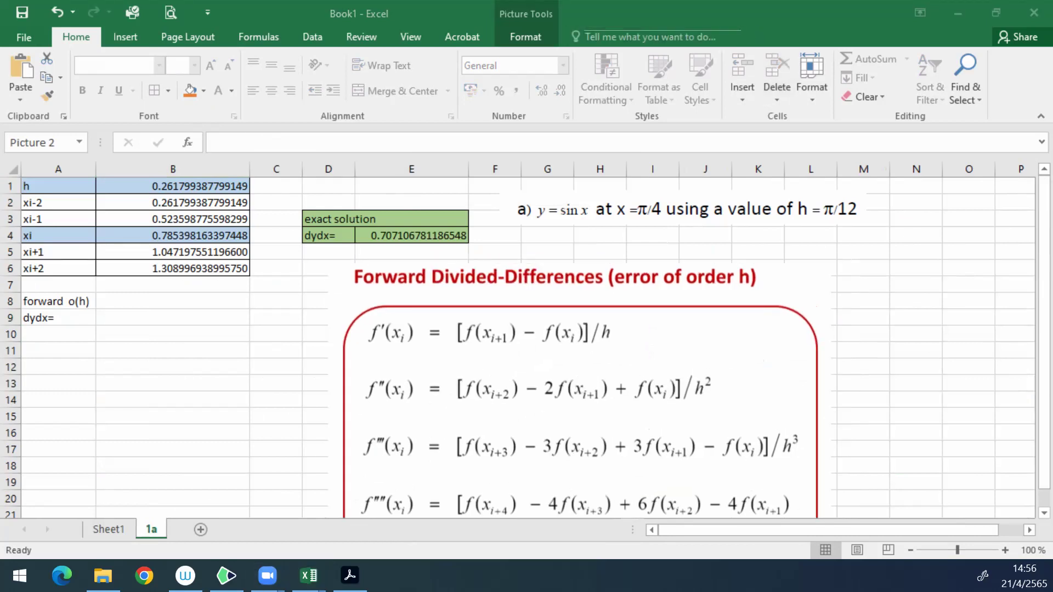
mouse_move(363, 313)
mouse_down()
mouse_move(485, 344)
mouse_move(638, 351)
mouse_up()
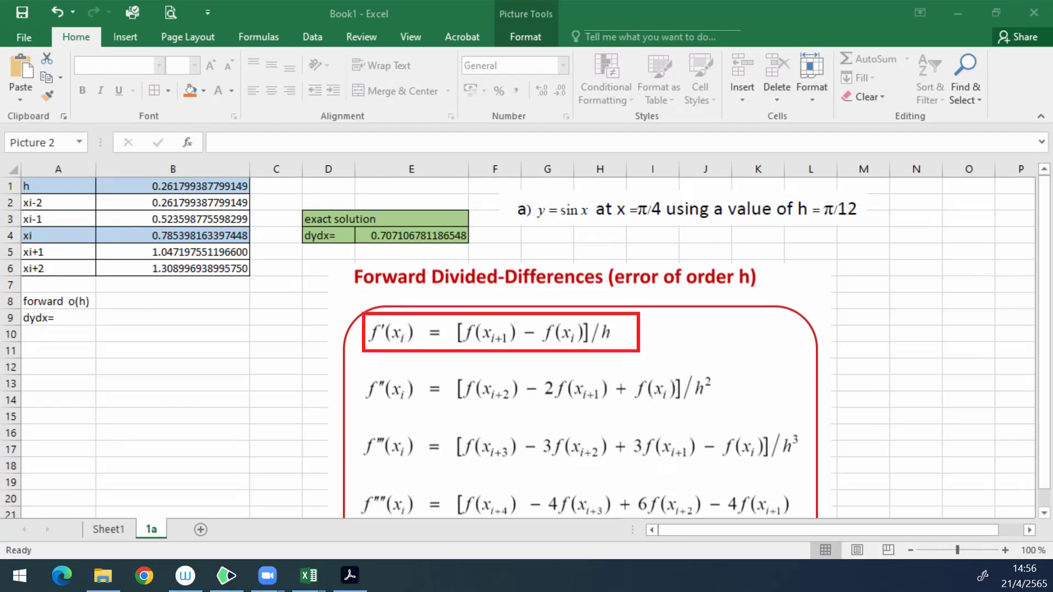
click(142, 317)
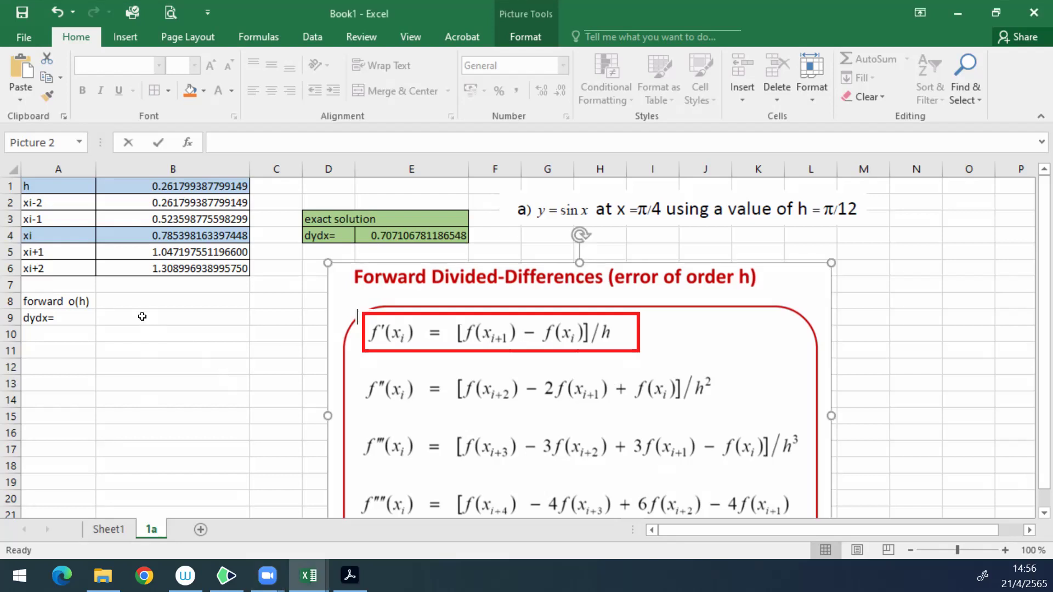
click(146, 319)
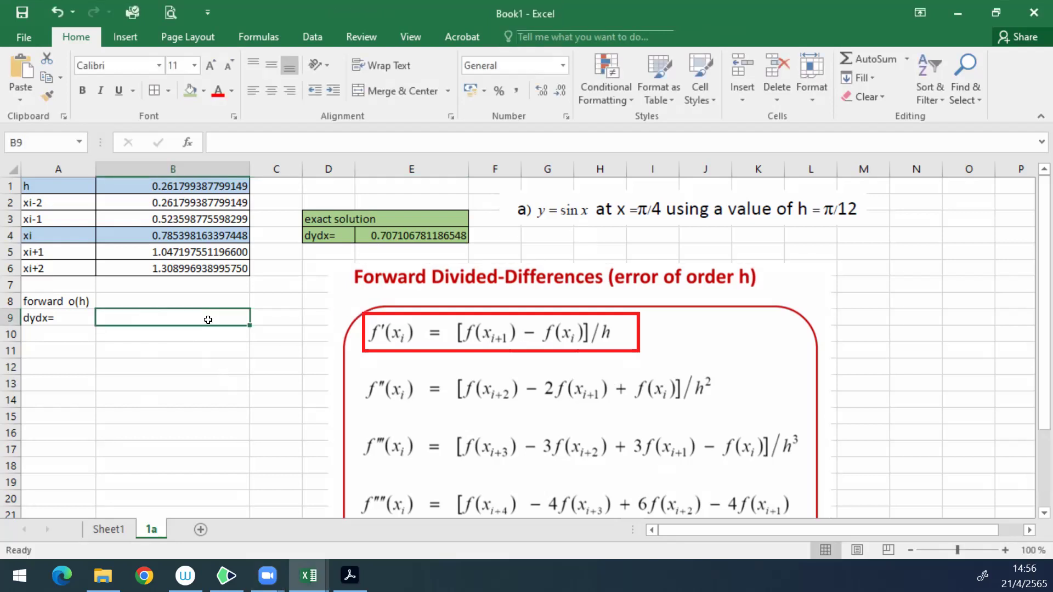
text(=)
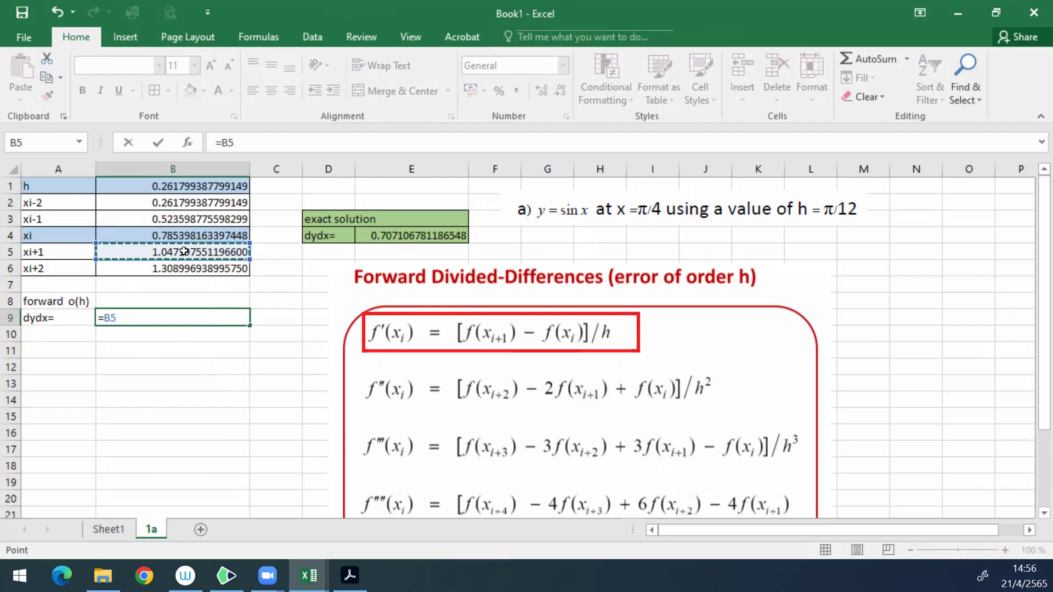
text(-)
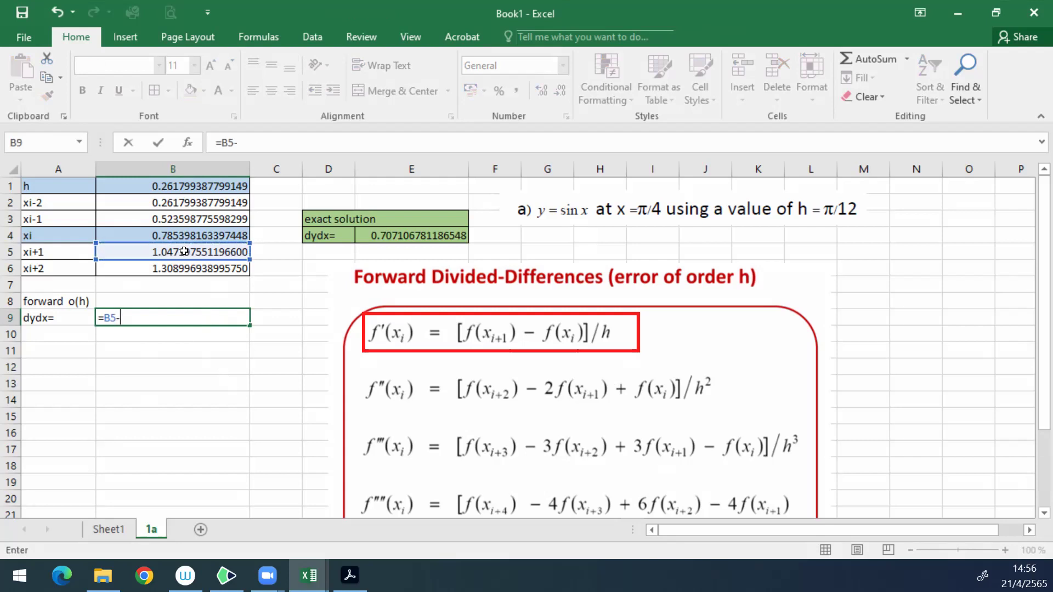
click(180, 236)
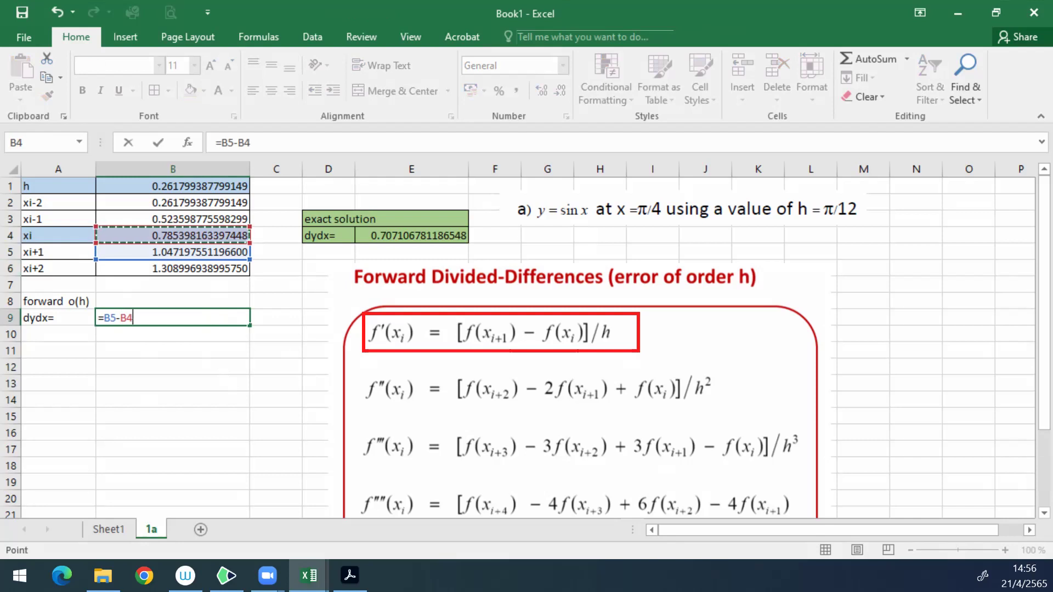
click(221, 142)
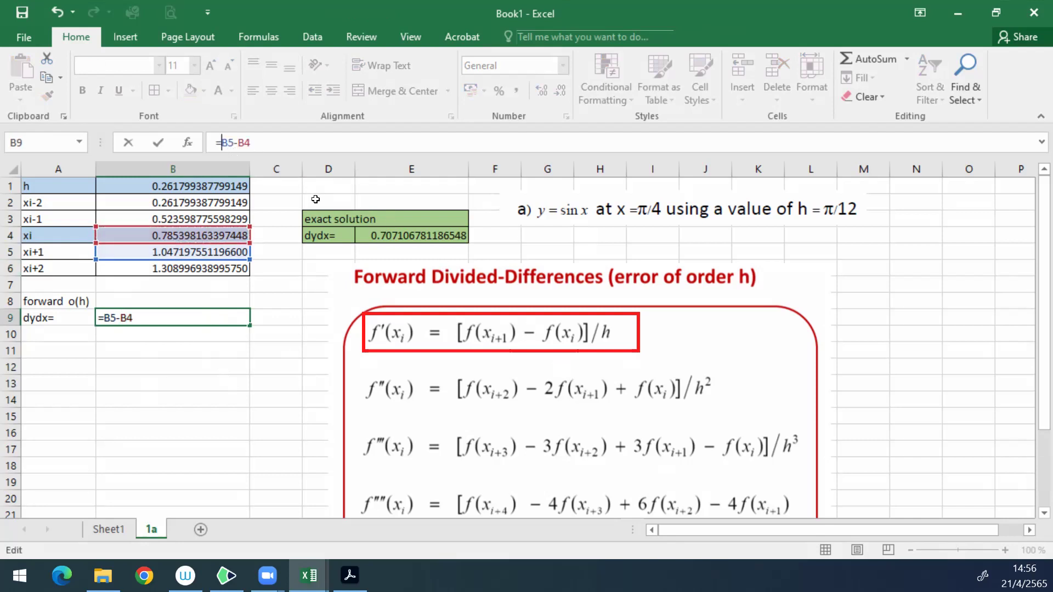
text(()
key(Right)
key(Right)
key(Right)
key(Right)
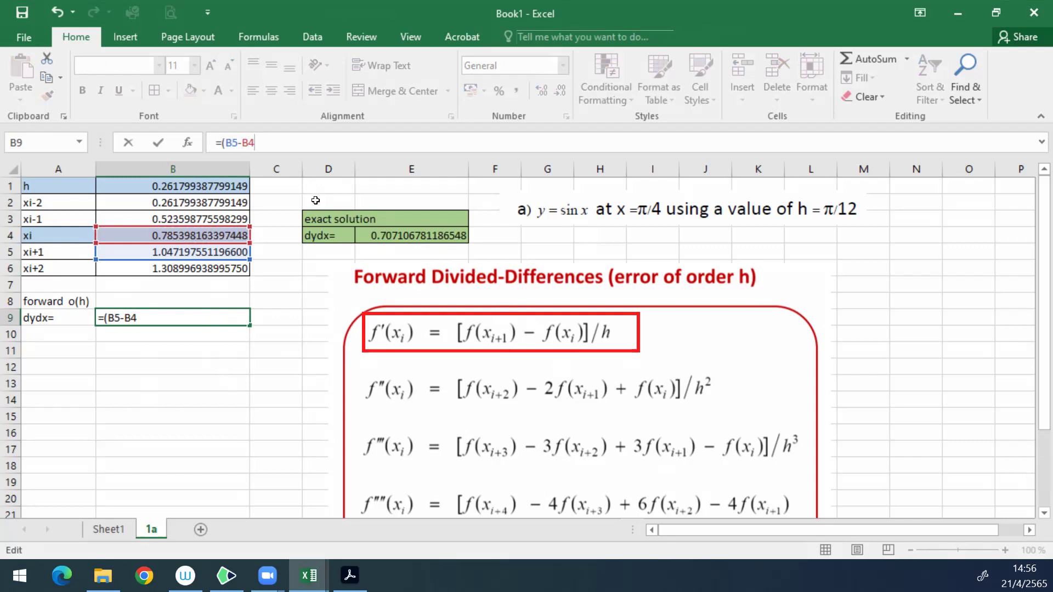
text()/)
click(195, 349)
click(128, 143)
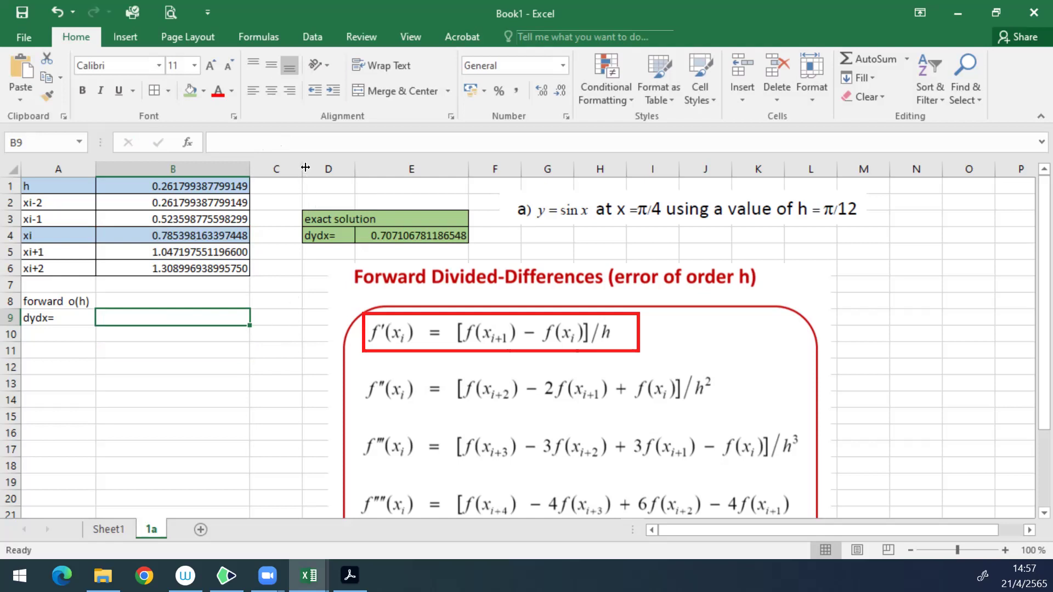
Step: Widen column C and enter the header "f(x)" in cell C1
drag(302, 165, 354, 164)
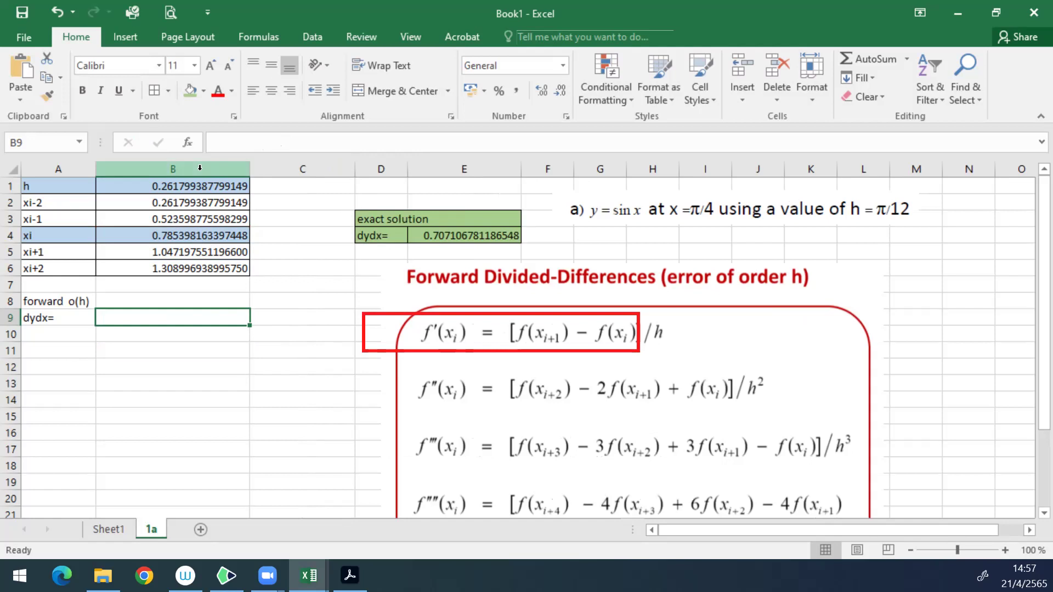
click(285, 188)
text(f(x))
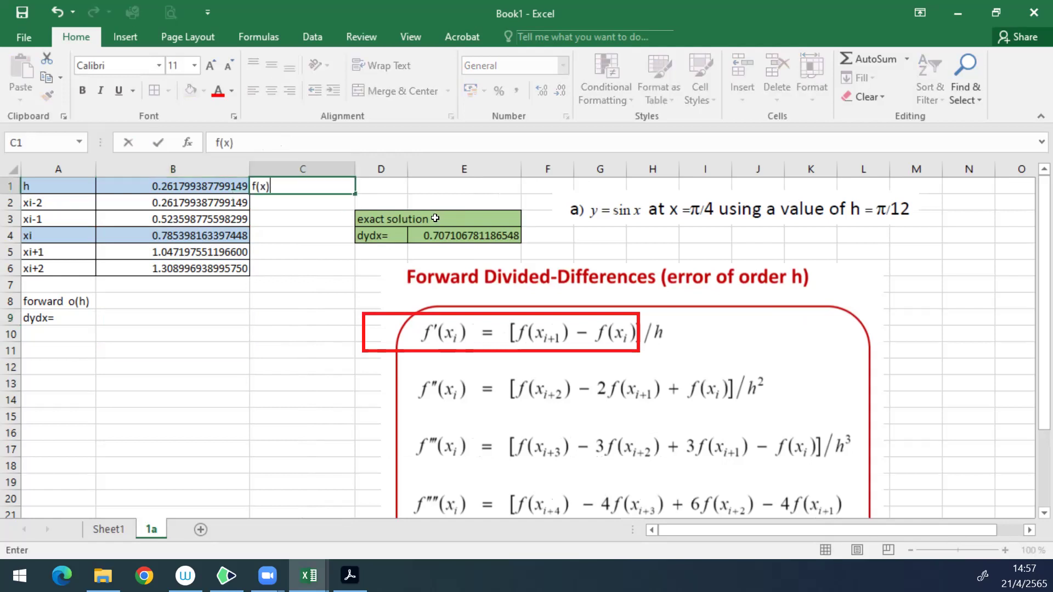
key(Return)
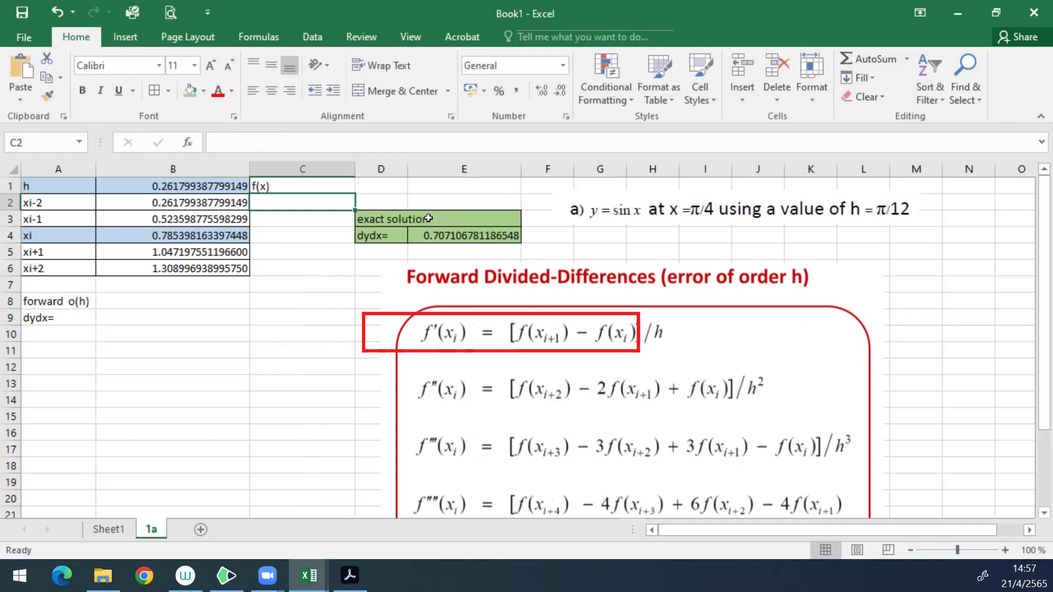
Step: Shade the f(x) header cell C1 light blue
click(326, 185)
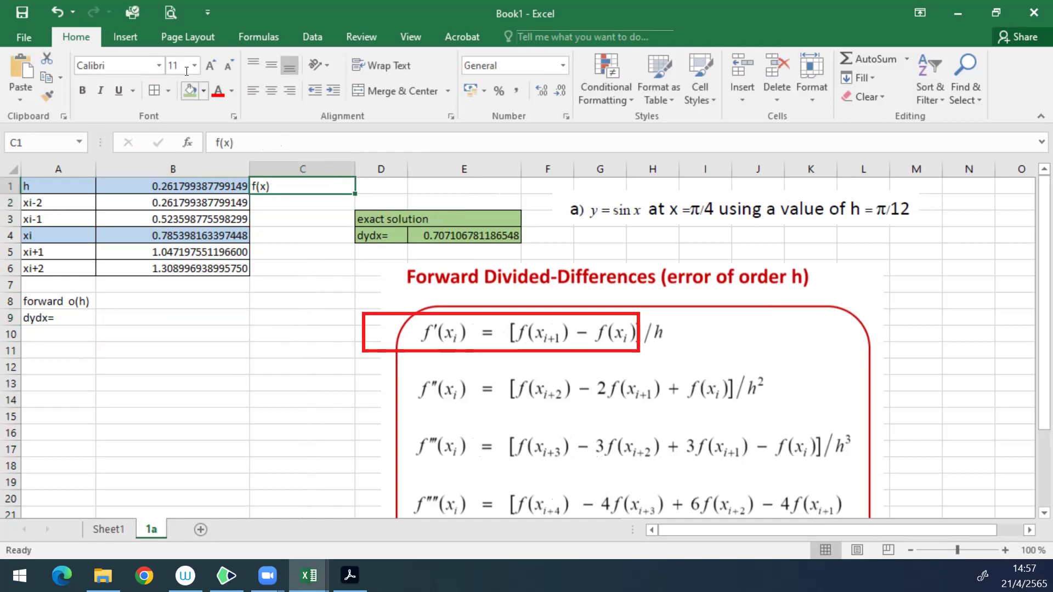
click(205, 90)
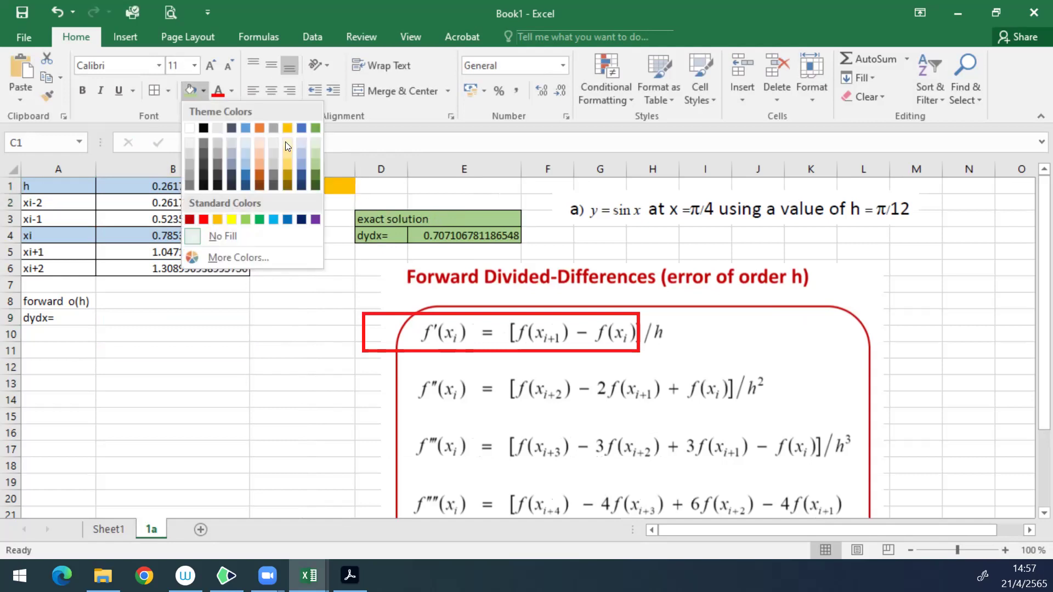
click(302, 153)
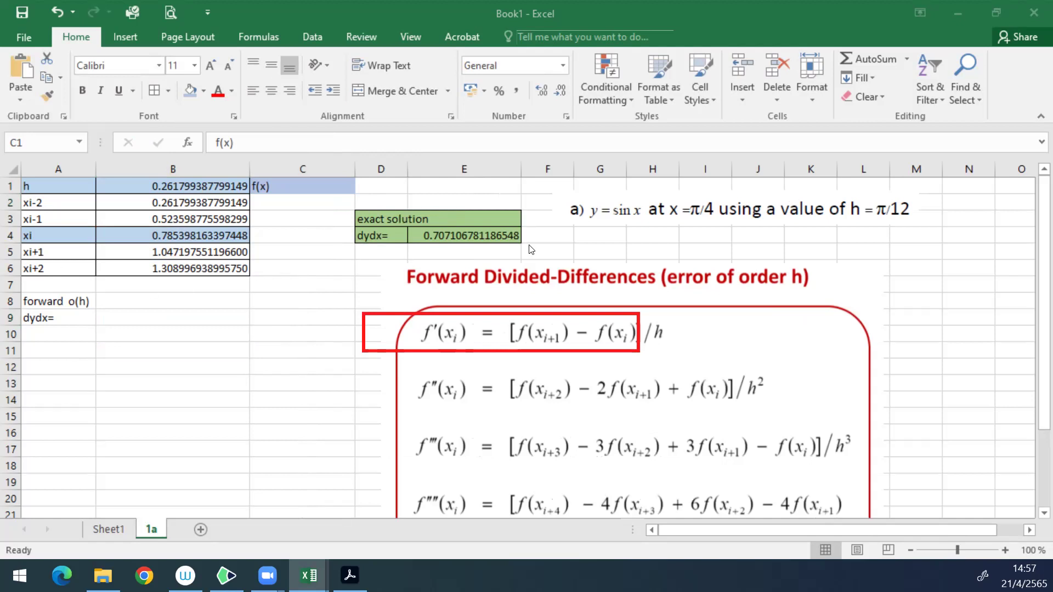
click(288, 219)
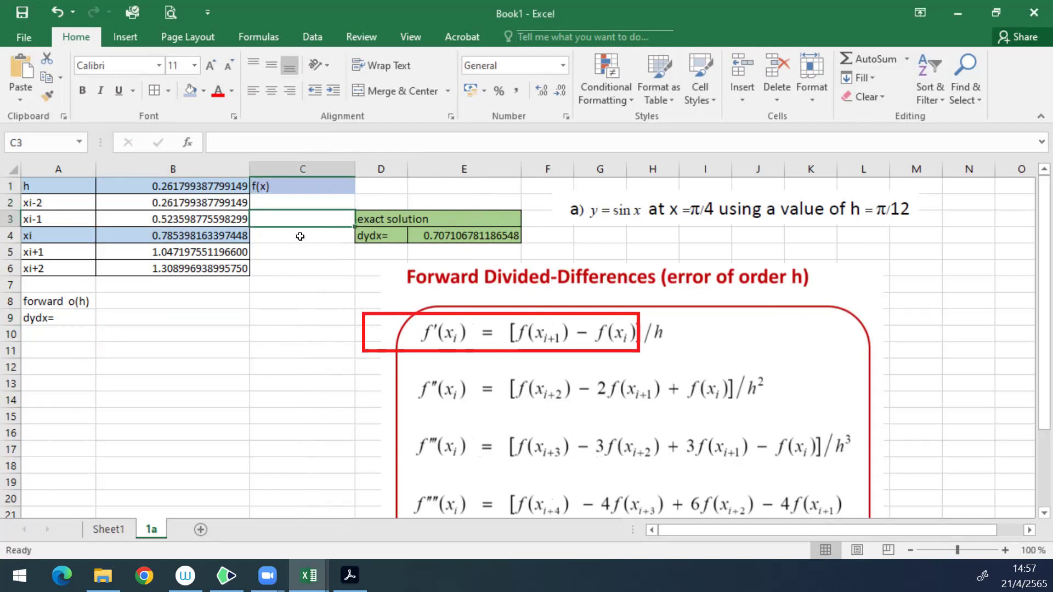
click(294, 187)
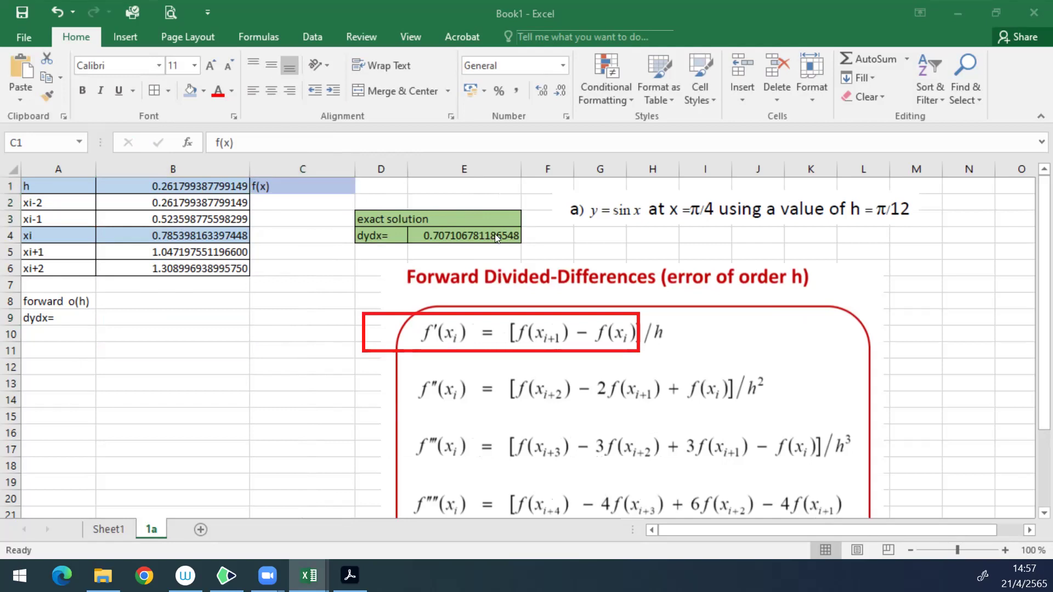
key(Down)
key(Down)
key(Down)
key(Down)
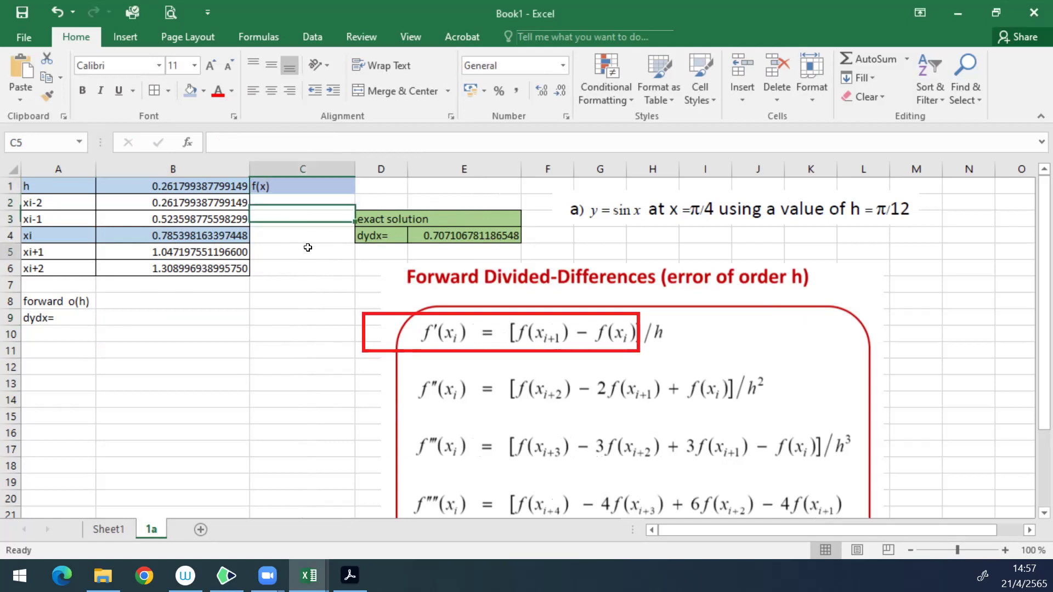
Step: Enter =SIN(B2) in cell C2 and fill the formula down through C6
click(305, 212)
click(302, 202)
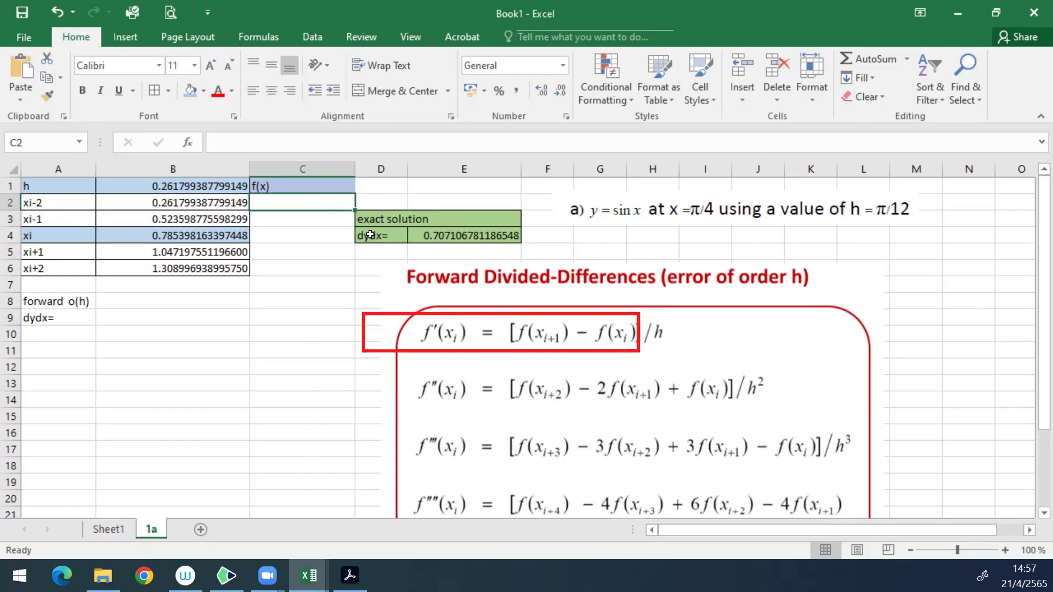
text(=)
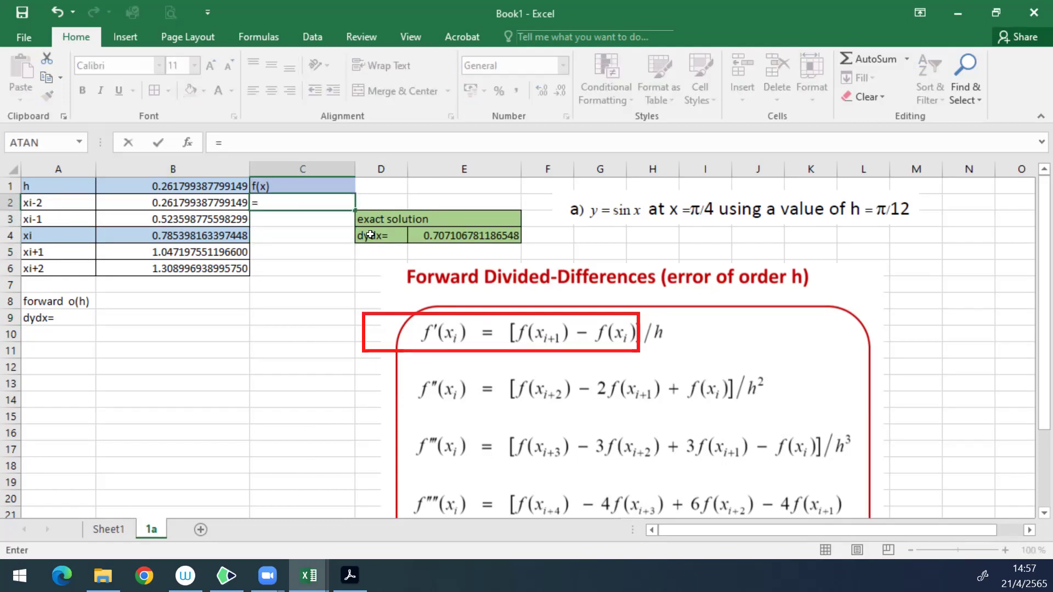
text(sin)
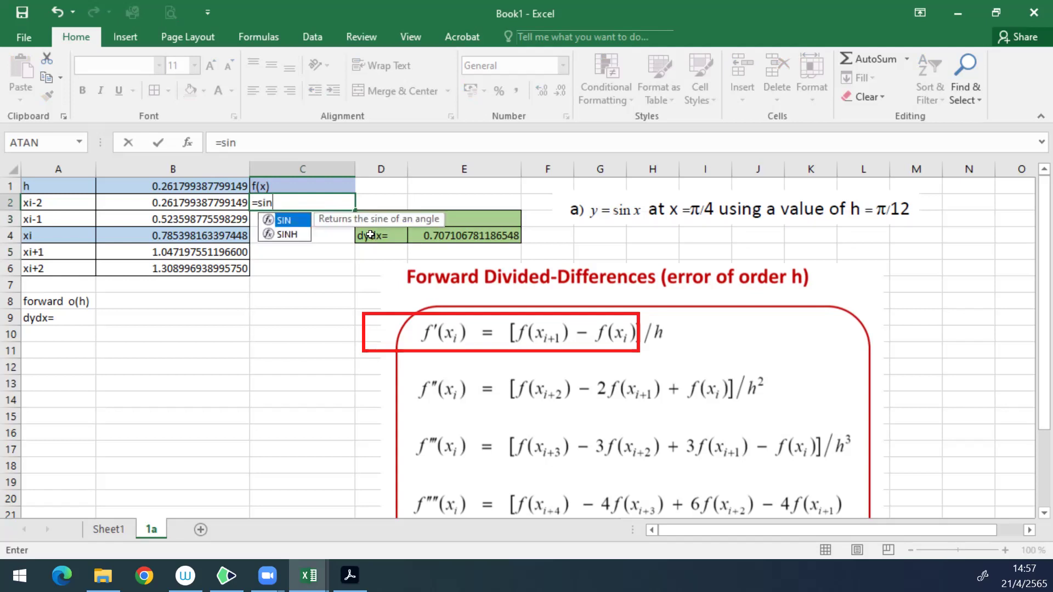
text(()
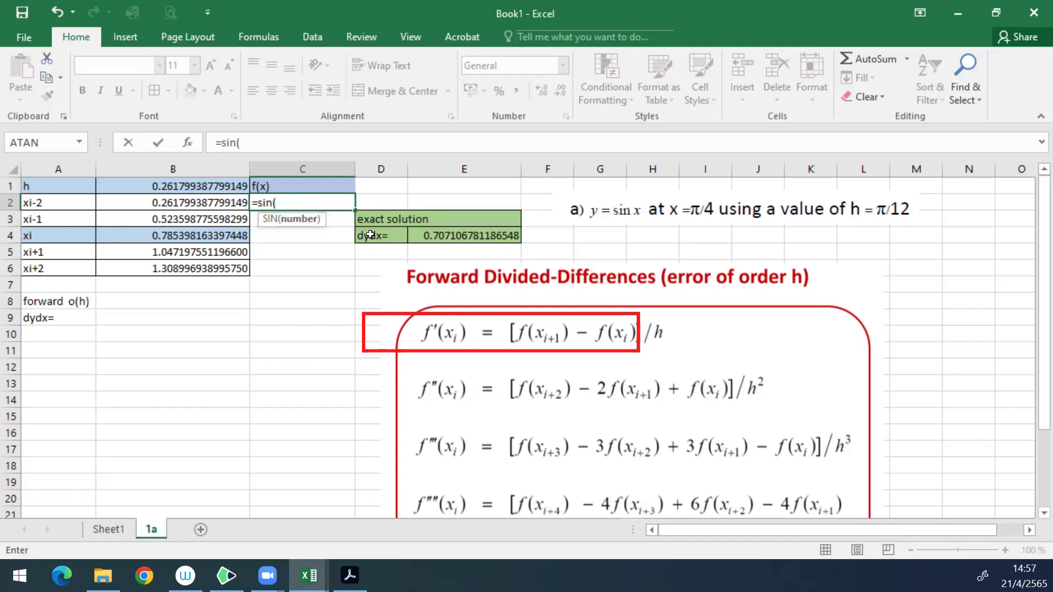
click(206, 202)
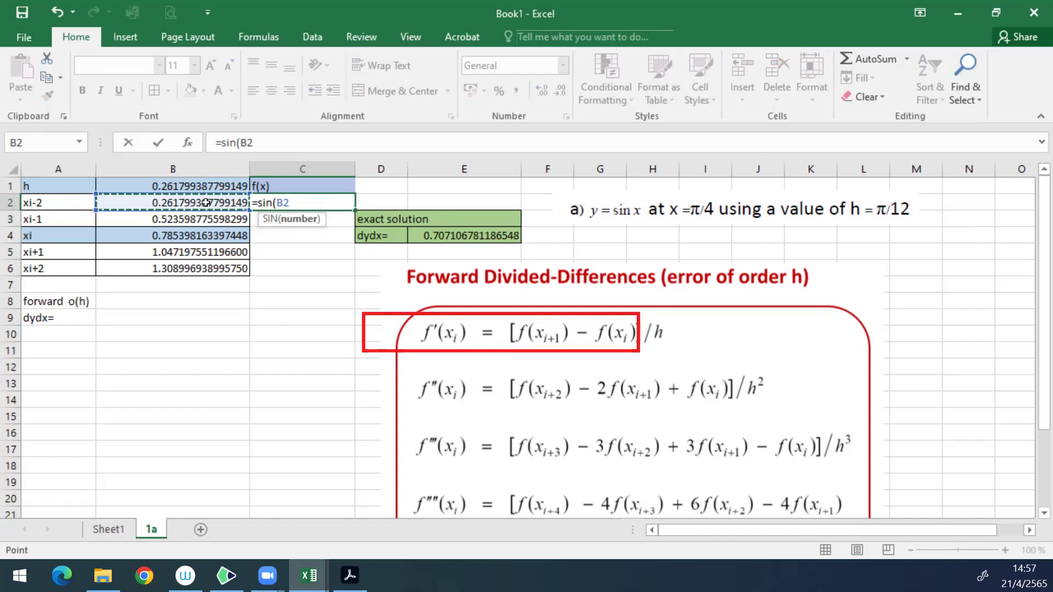
text())
key(Return)
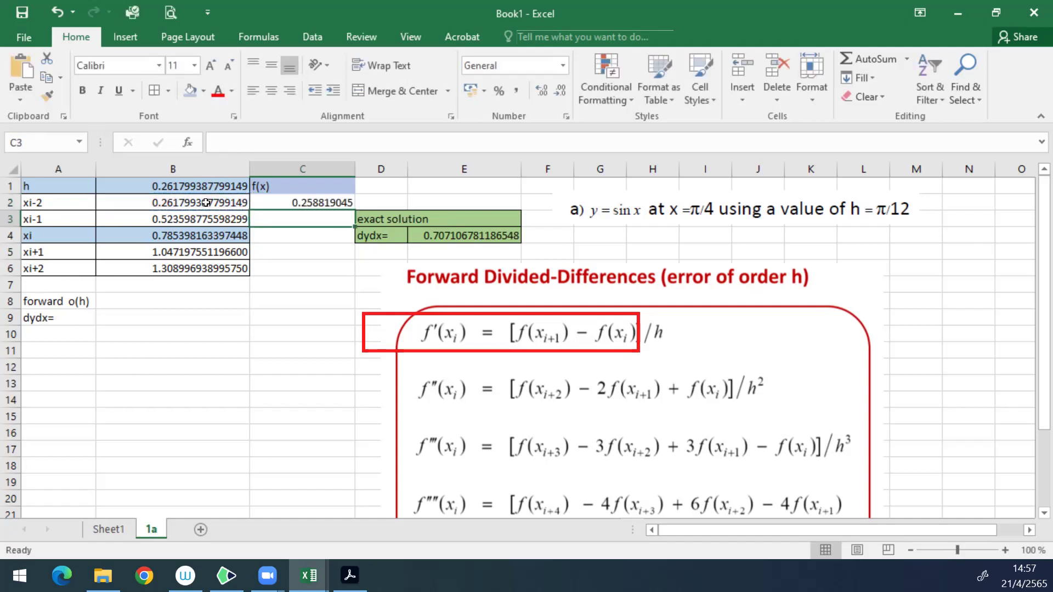
click(316, 204)
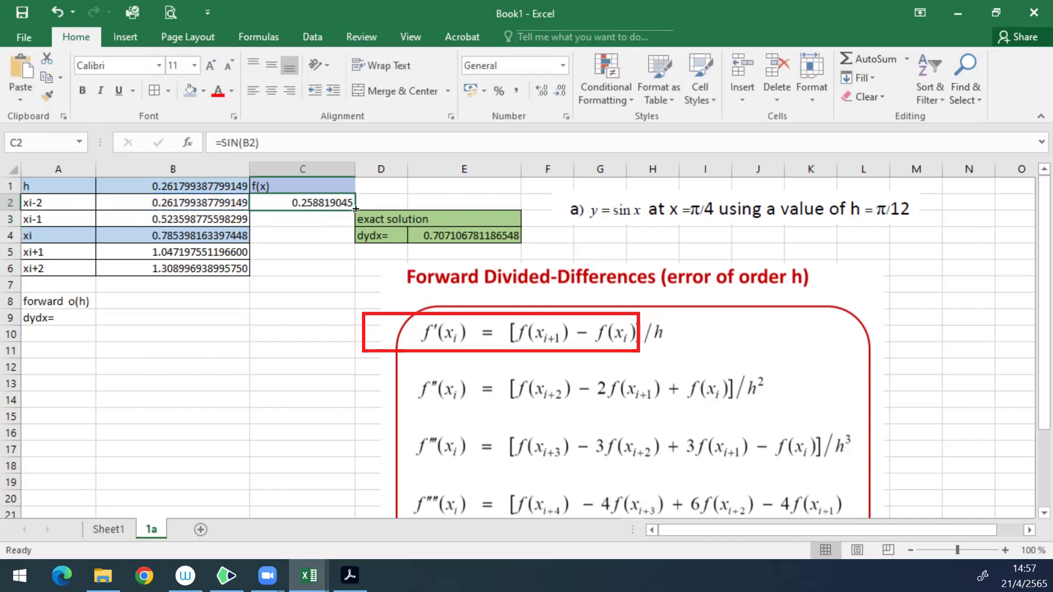
drag(356, 209, 355, 269)
Step: Format the f(x) values in C2:C6 to 16 decimal places and shade them light gold
drag(321, 202, 322, 269)
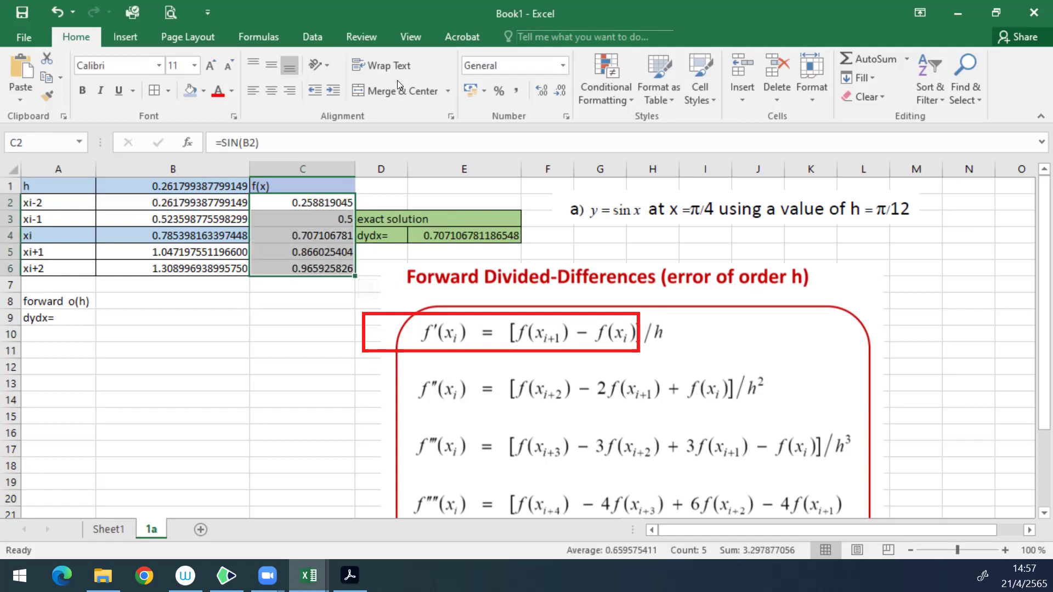
click(540, 98)
click(539, 98)
click(539, 97)
click(539, 98)
click(539, 97)
click(539, 98)
click(540, 98)
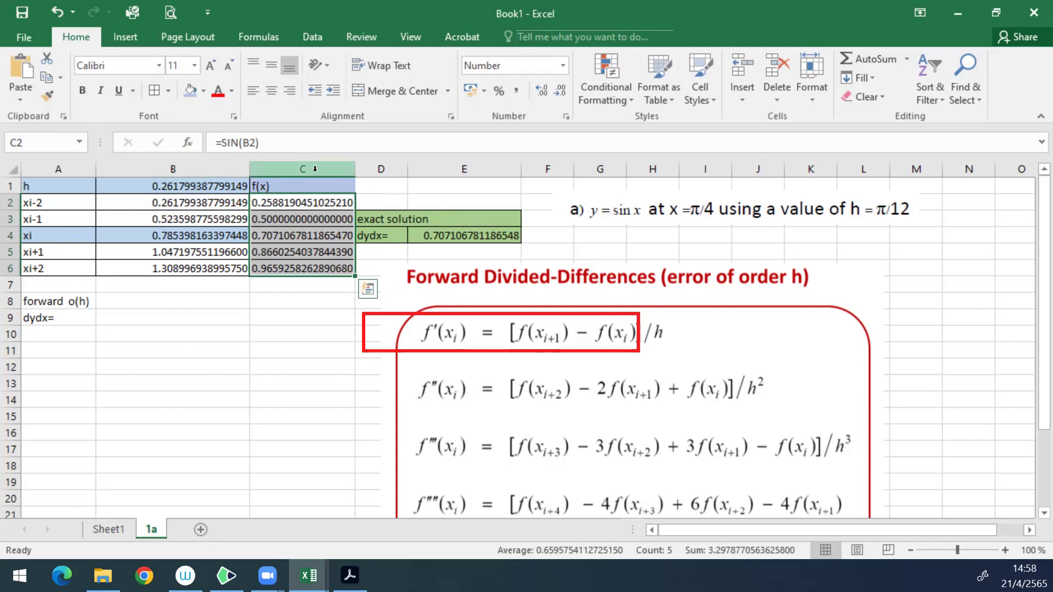
click(206, 92)
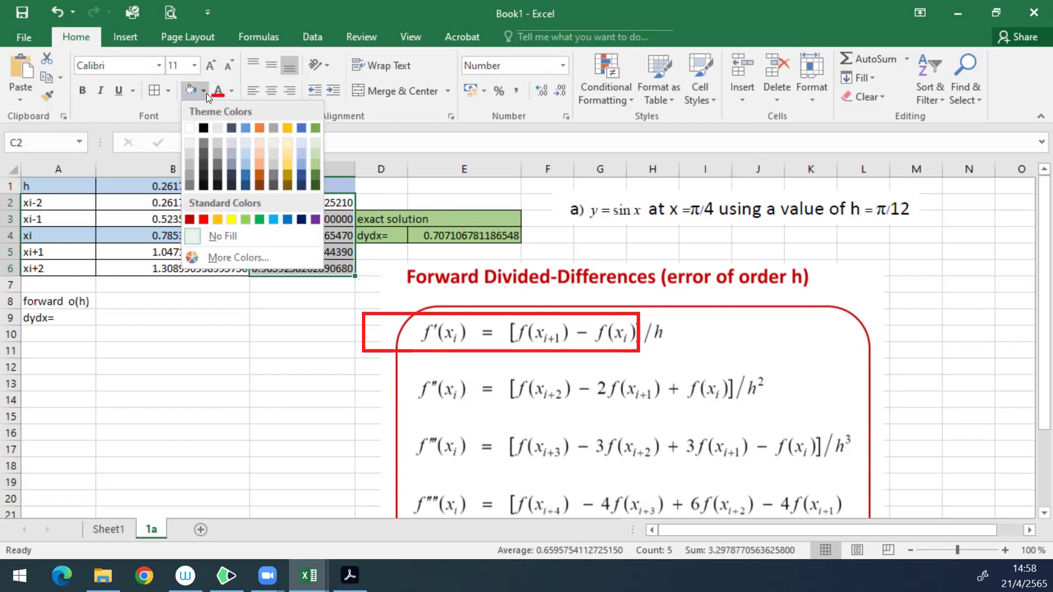
click(288, 142)
Step: Move the "dydx=" label from cell A9 to cell B9
click(191, 320)
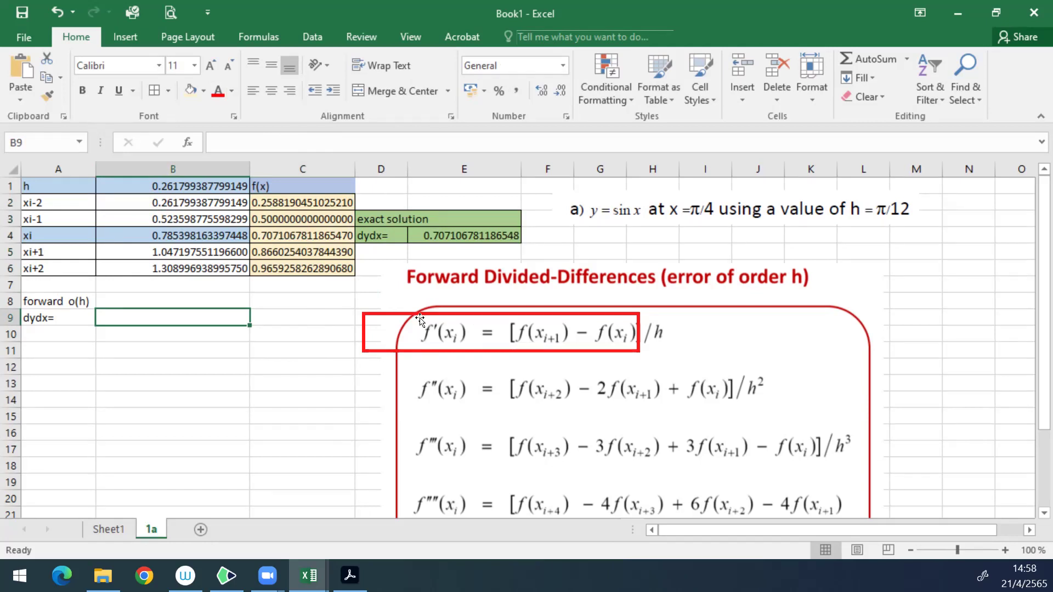
click(49, 319)
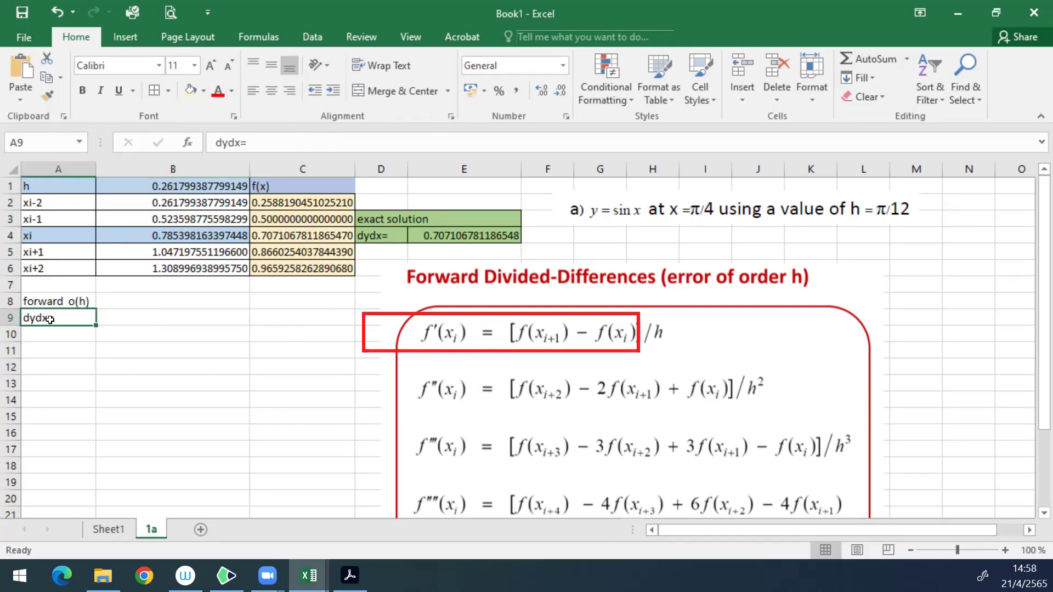
drag(142, 325, 164, 324)
key(Delete)
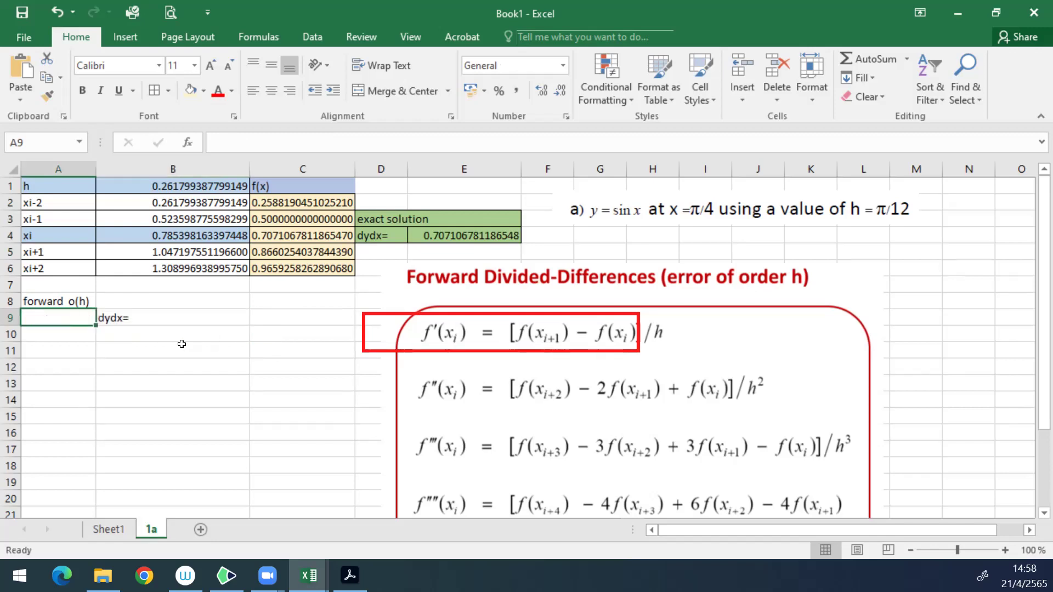
Step: Shift the forward-difference picture to the right so that it clears columns C and D
click(277, 319)
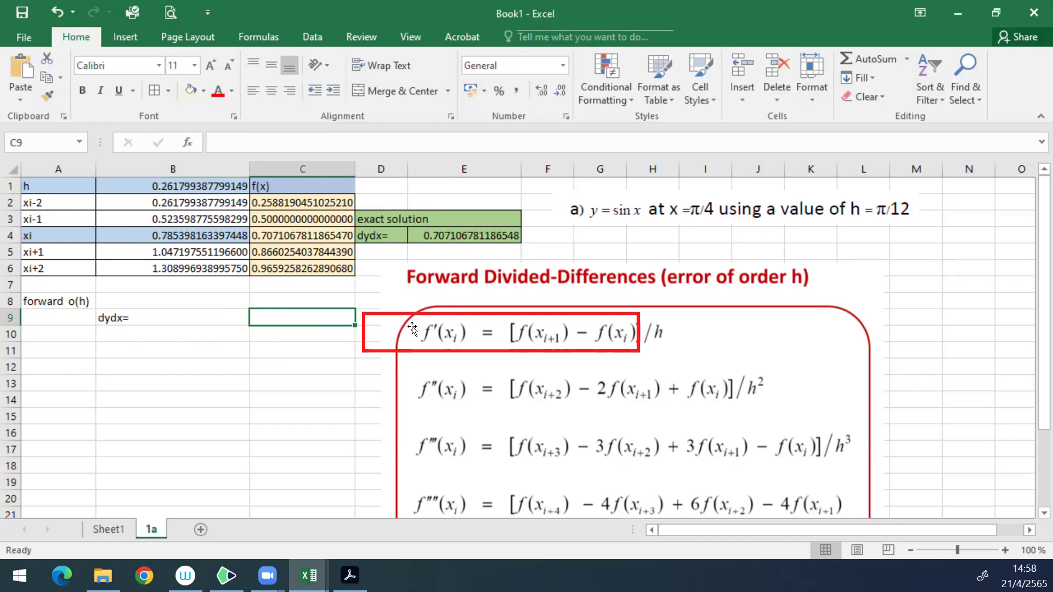
drag(470, 344, 581, 347)
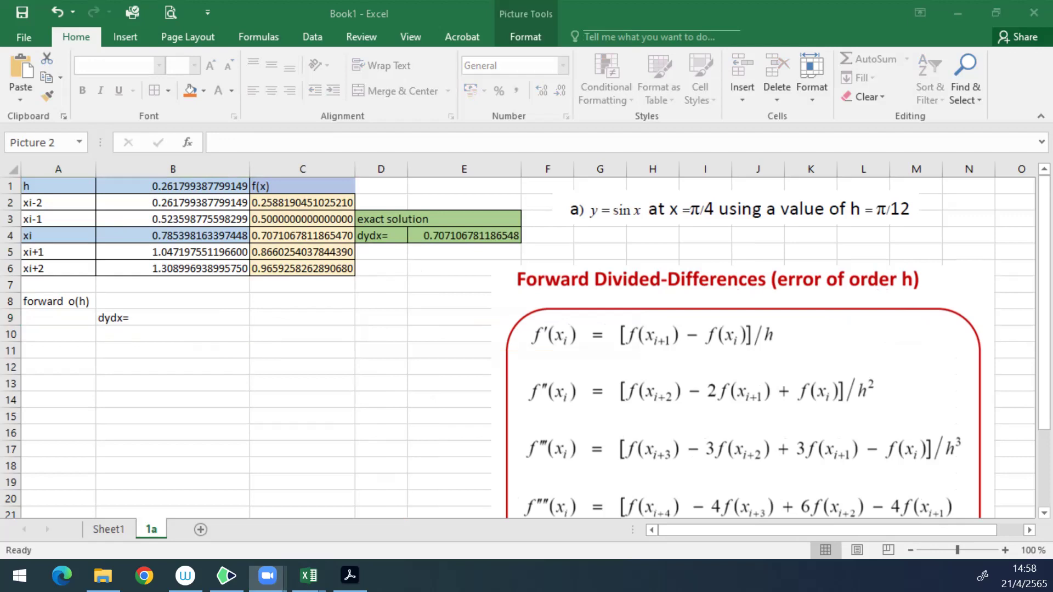
Step: Enter the first-derivative forward-difference formula =(C5-C4)/B1 in cell C9
click(305, 316)
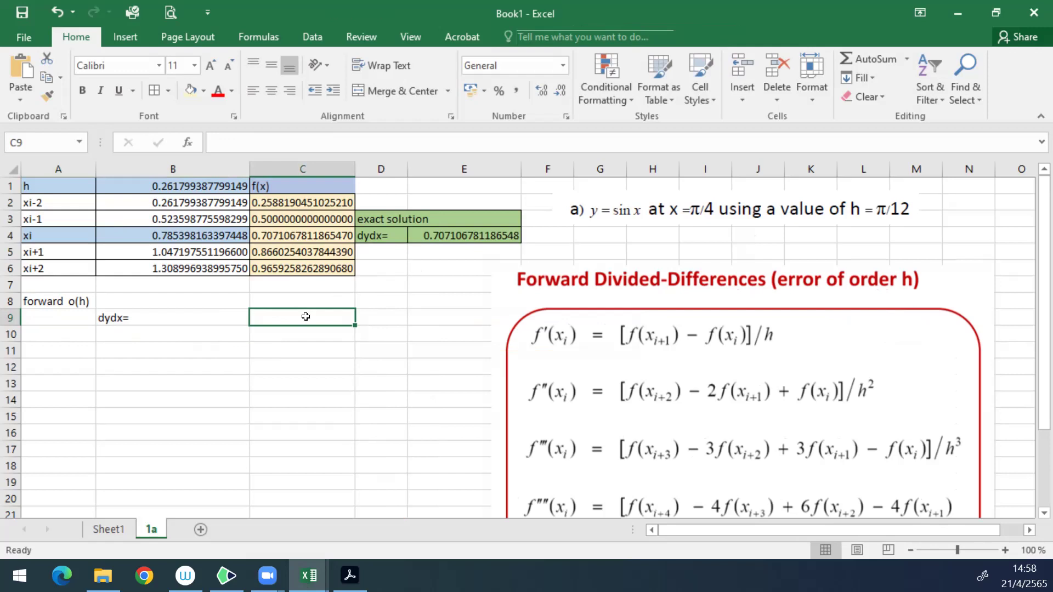
text(=)
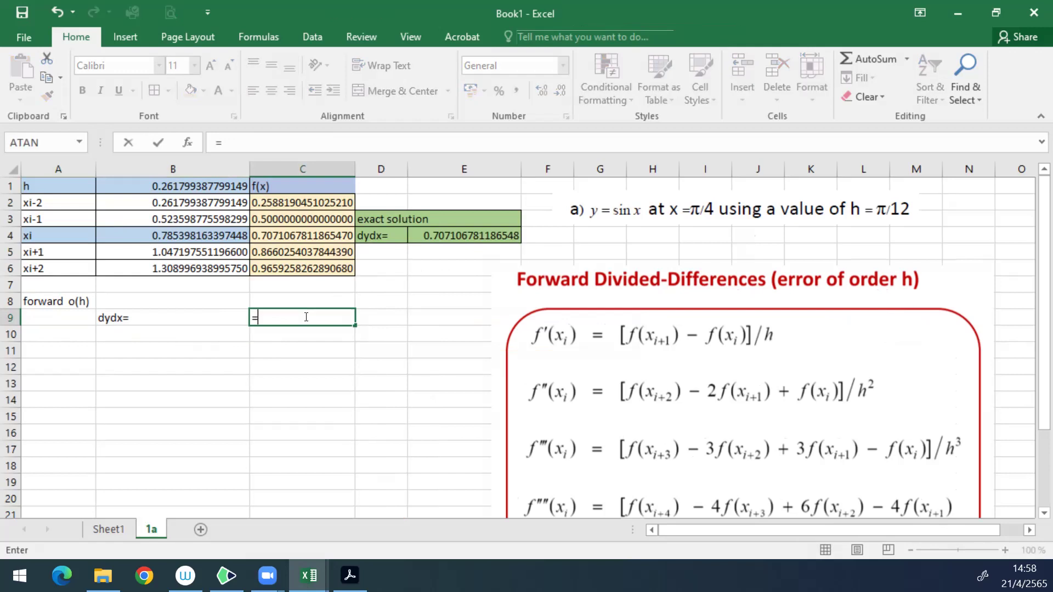
click(307, 254)
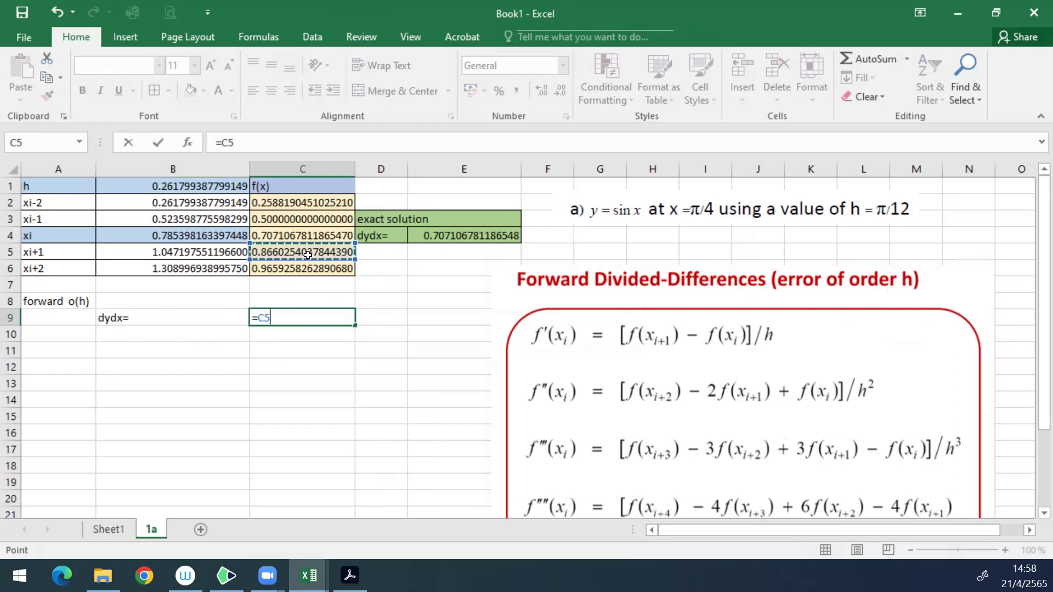
click(222, 142)
text(()
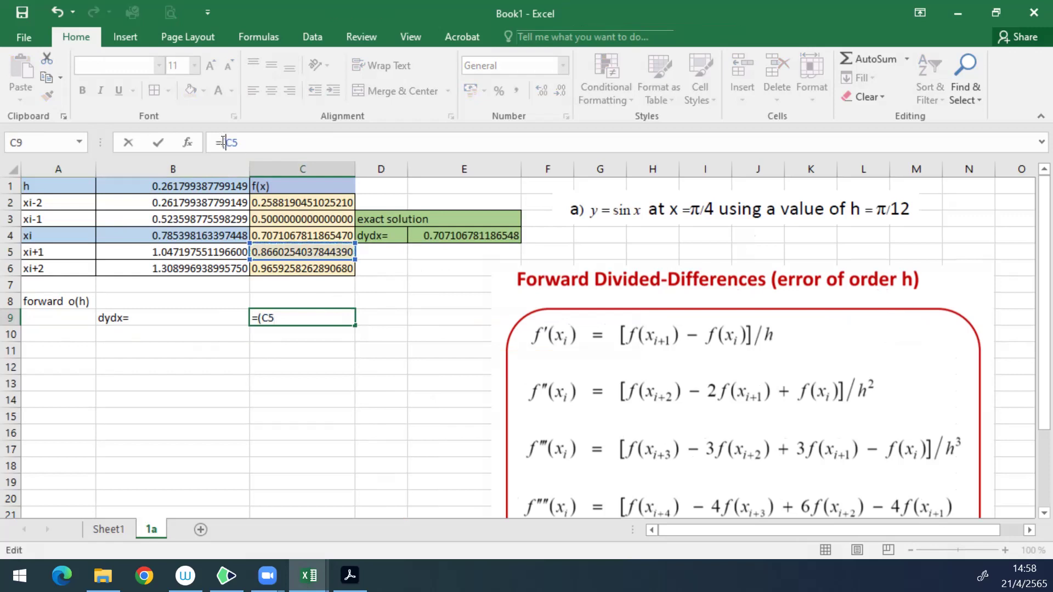
click(270, 140)
click(315, 234)
text()/)
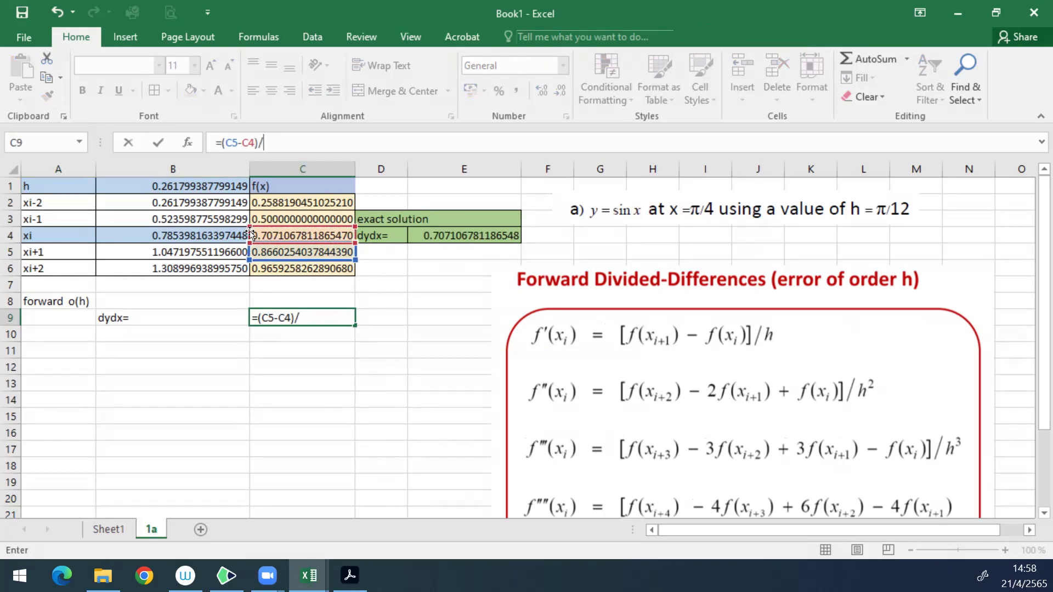
click(217, 186)
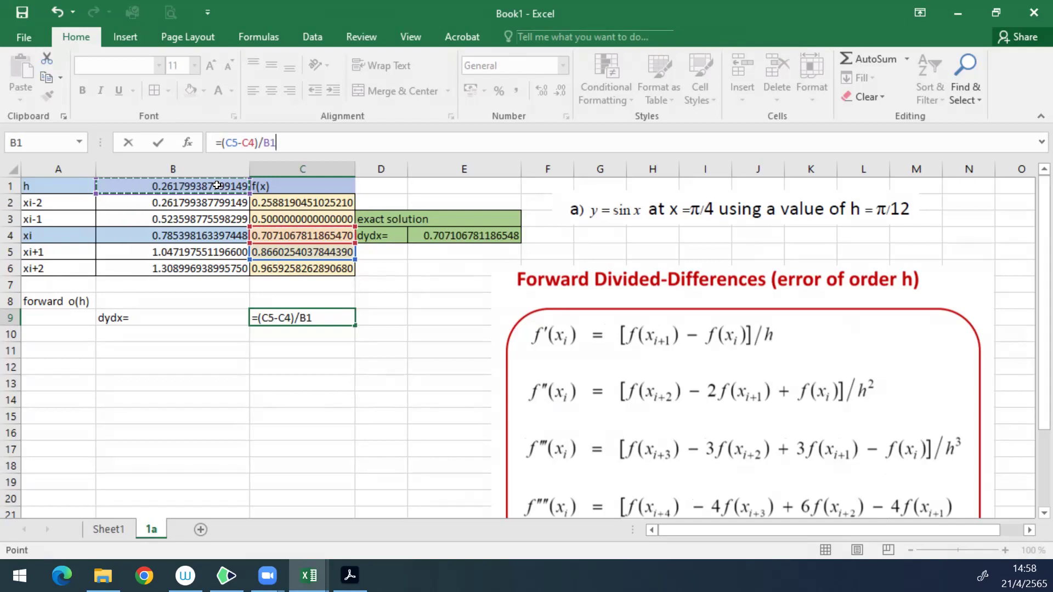
key(Return)
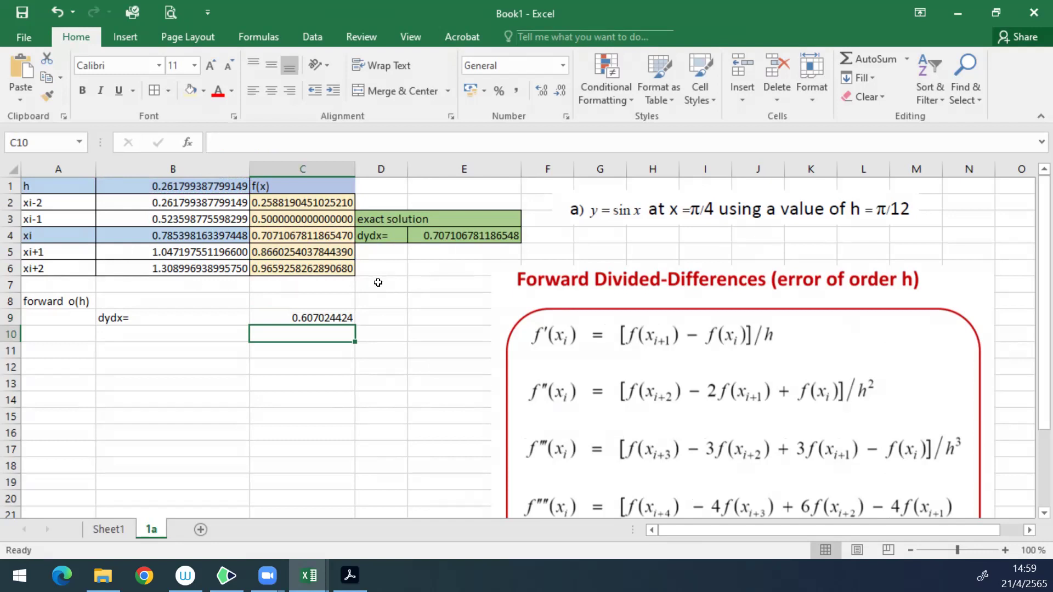
Step: Format the forward-difference result in C9 to 16 decimal places
key(Up)
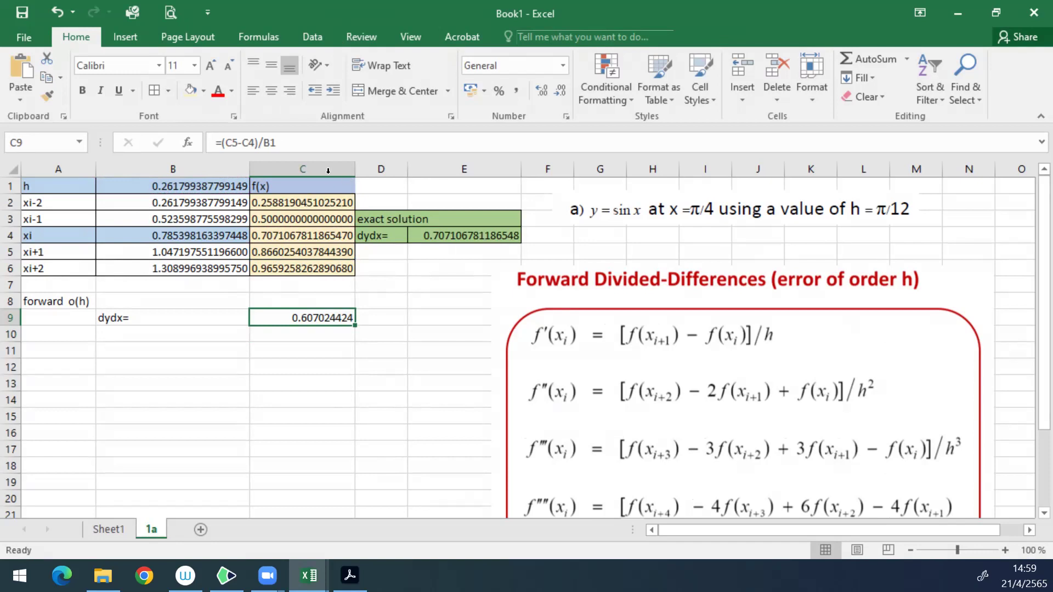
click(541, 91)
click(541, 91)
click(540, 91)
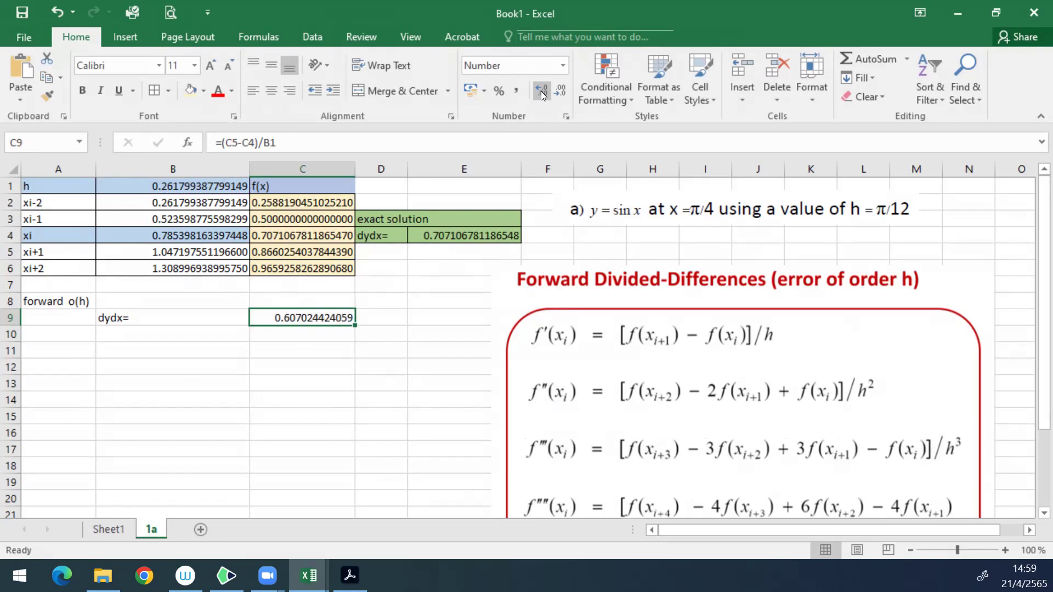
click(541, 91)
click(540, 91)
click(540, 91)
click(541, 91)
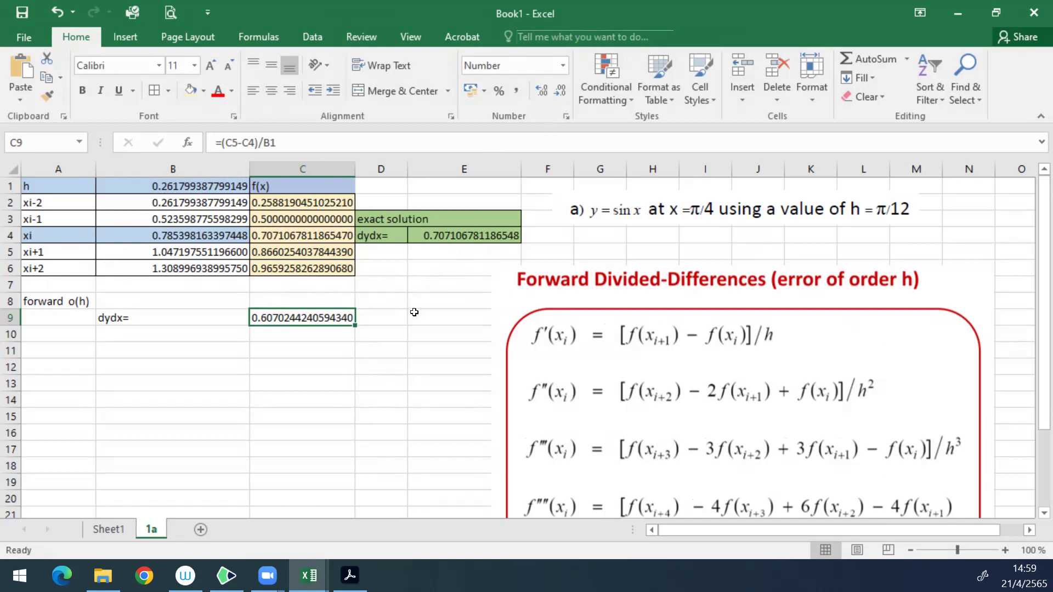
Step: Enter the column headings "dydx" in C8 and "%error" in D8 for the forward-difference block
key(Up)
text(dysx)
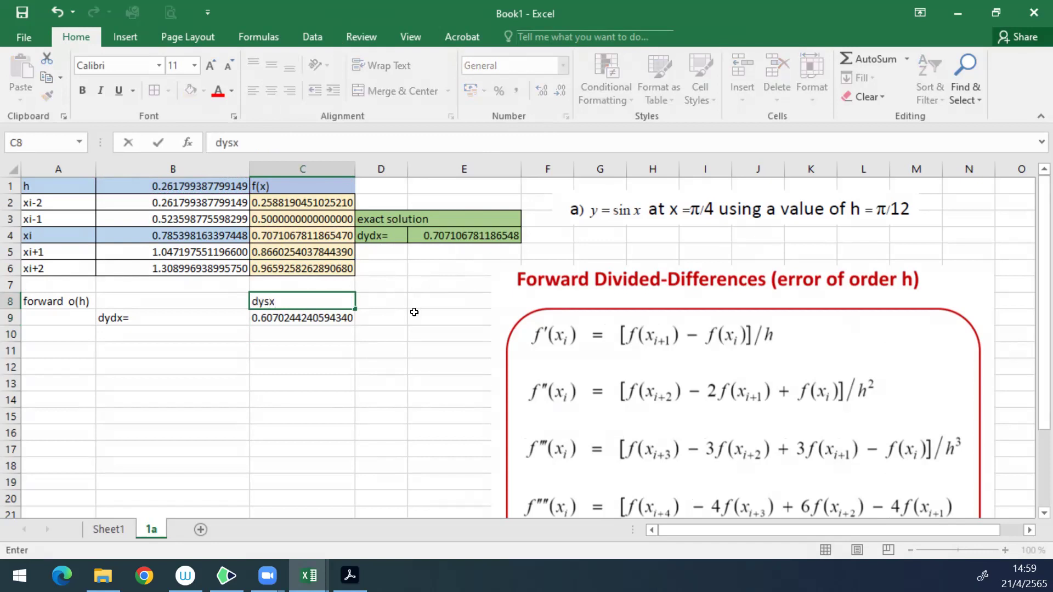
key(BackSpace)
key(BackSpace)
text(dx)
key(Tab)
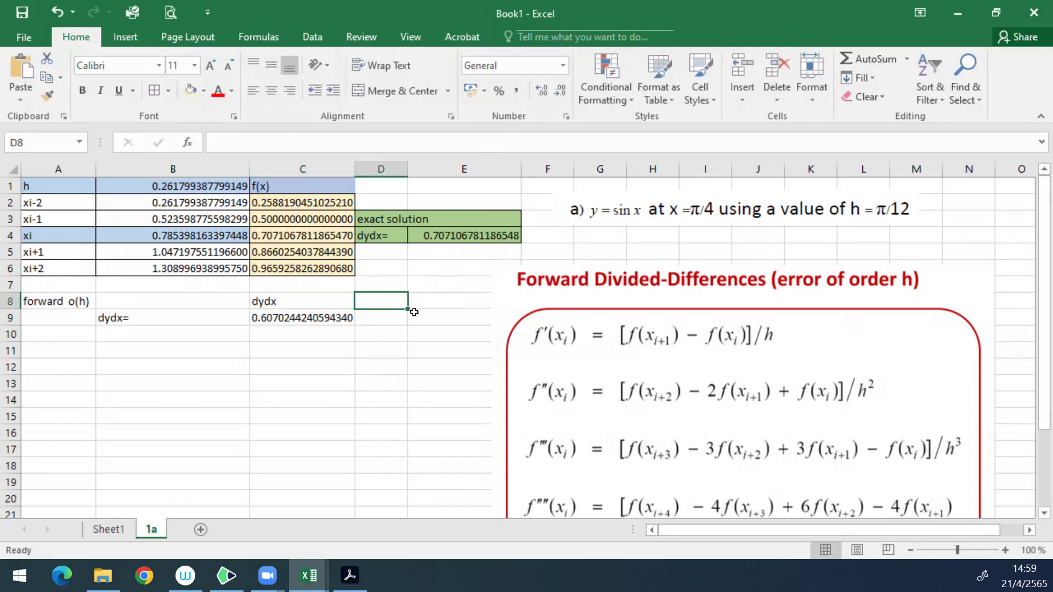
text(%error)
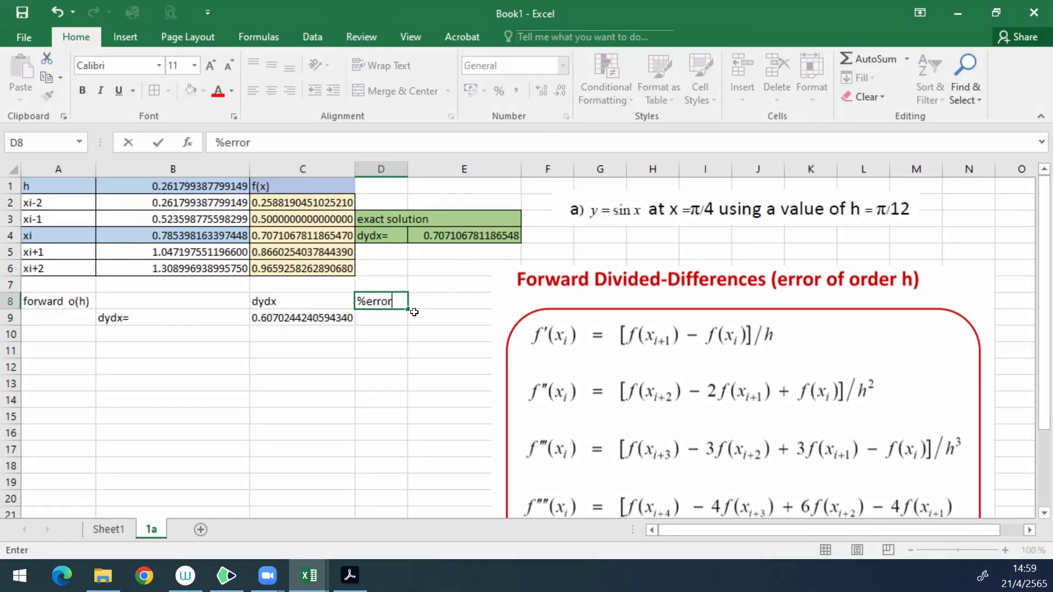
key(Return)
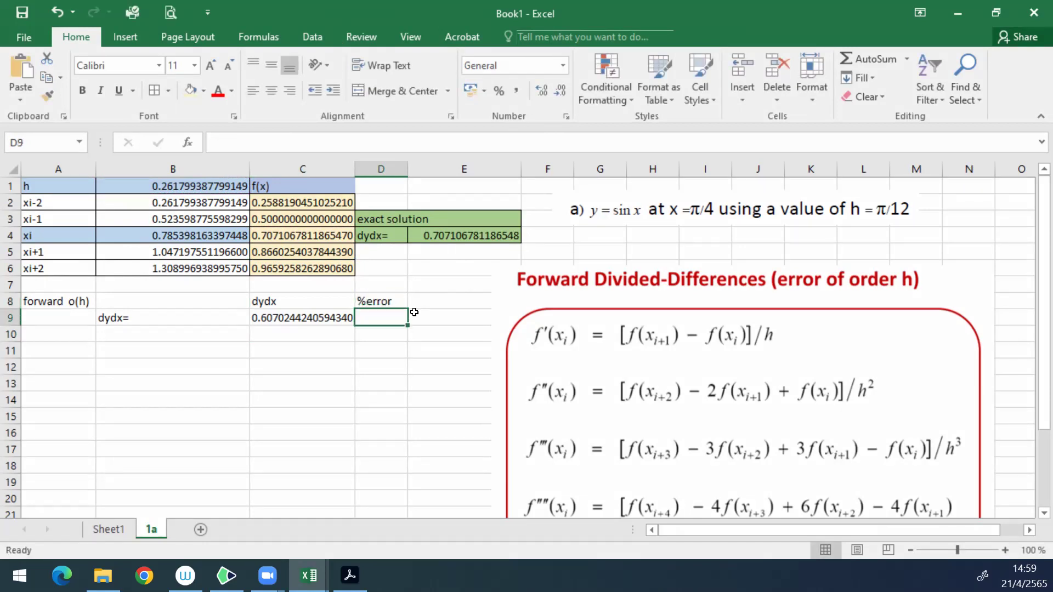
Step: Widen column D slightly and enter the percent-error formula =ABS(C9-E4)/E4*100 in cell D9
drag(408, 169, 437, 168)
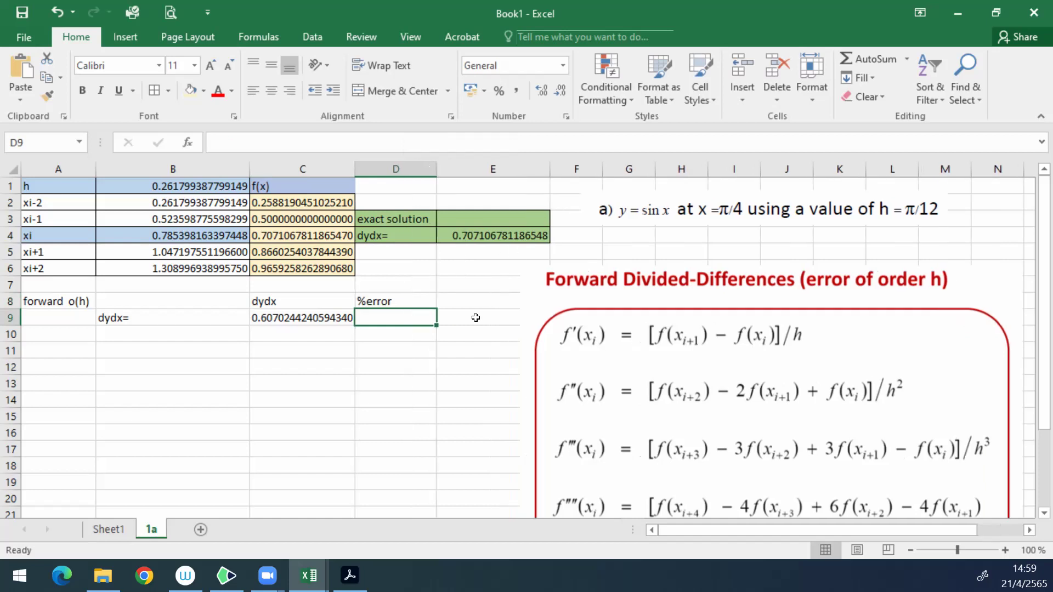
text(=ab)
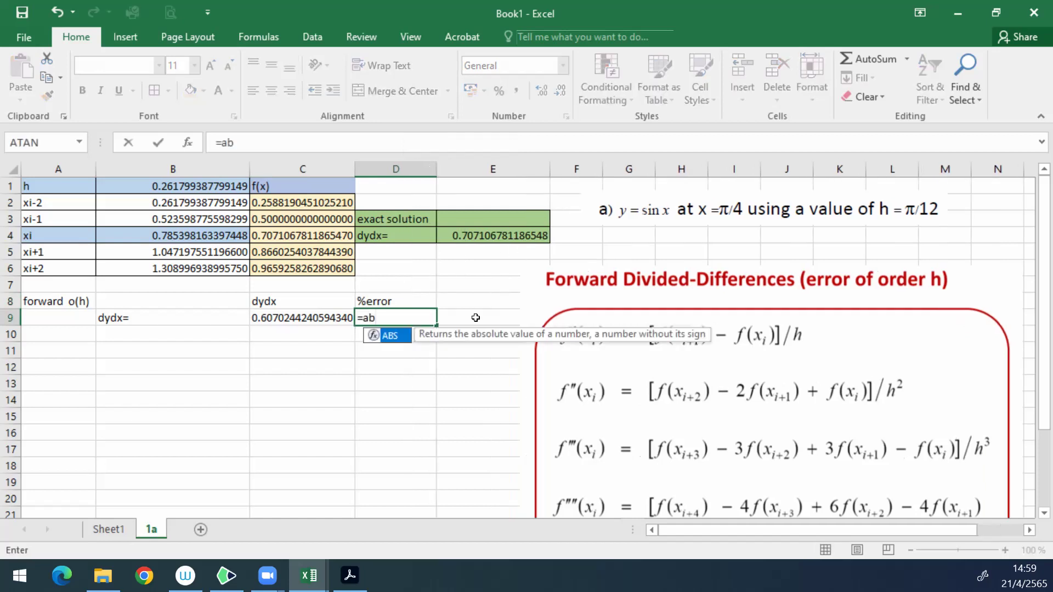
text(s()
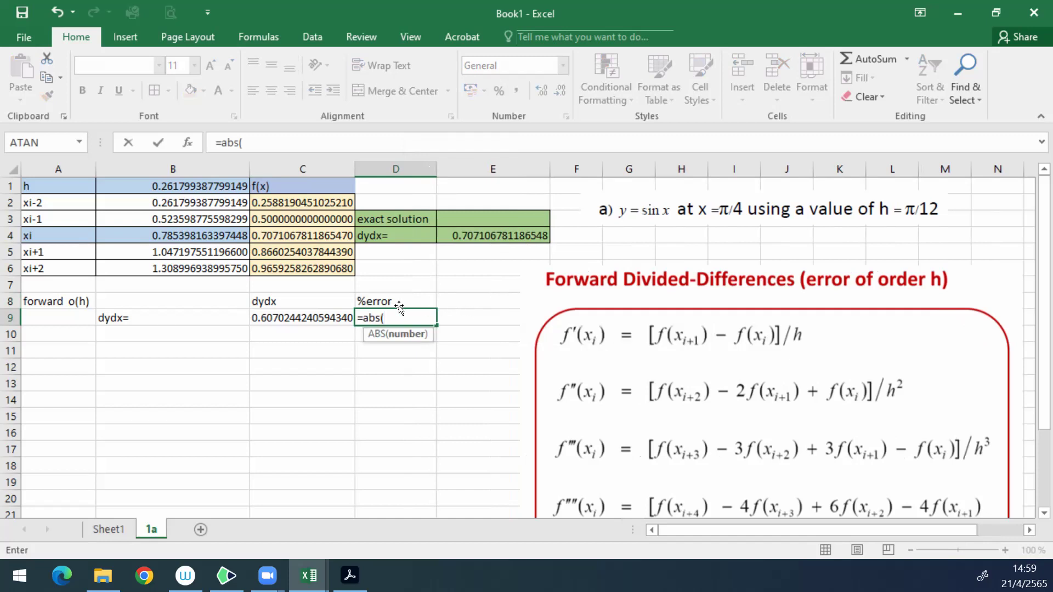
click(319, 317)
text(-)
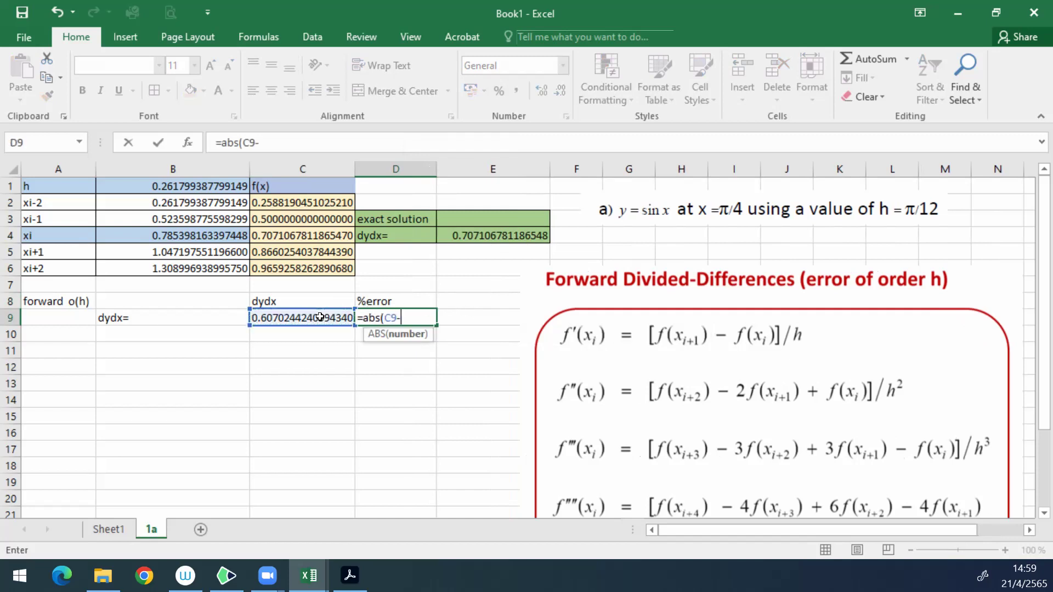
click(495, 234)
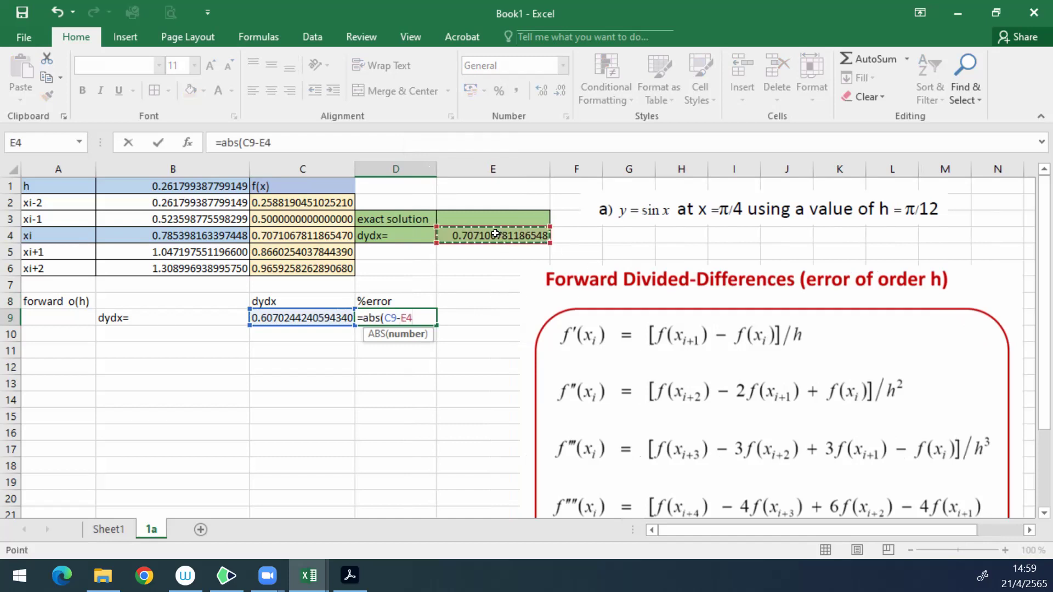
text()/)
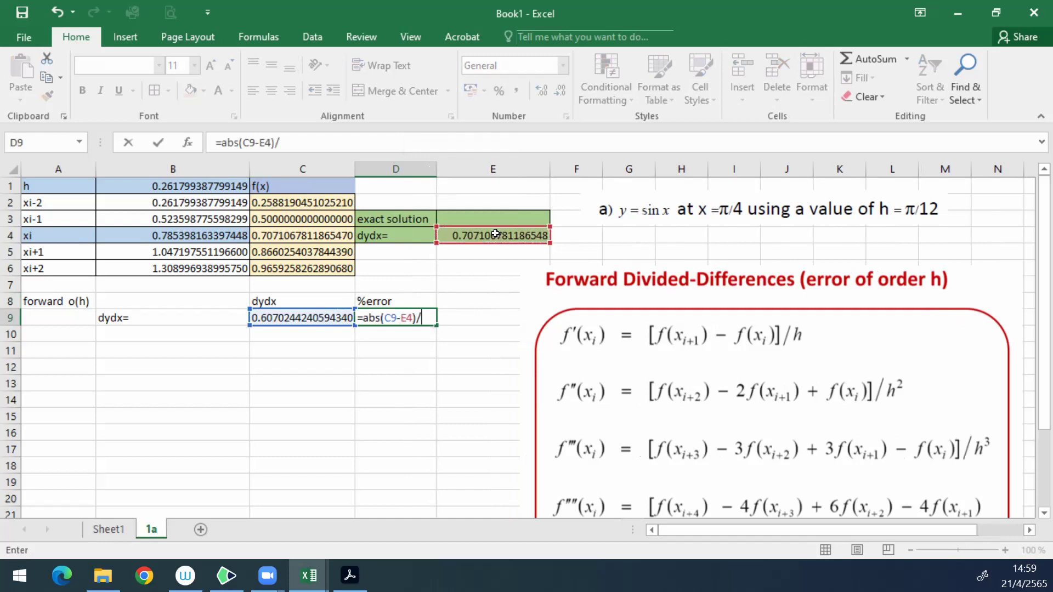
click(495, 233)
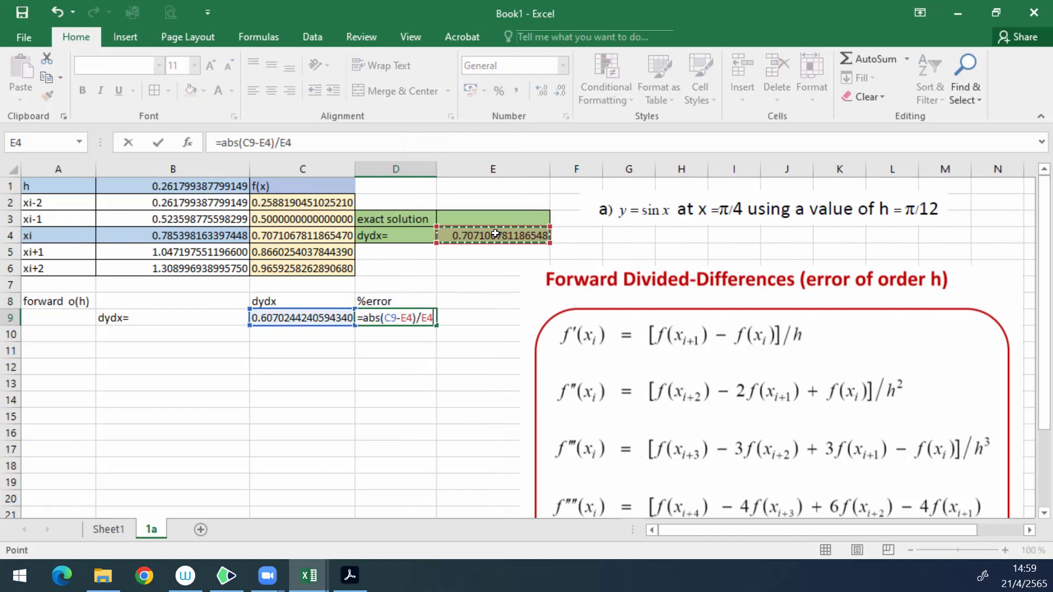
text(*100)
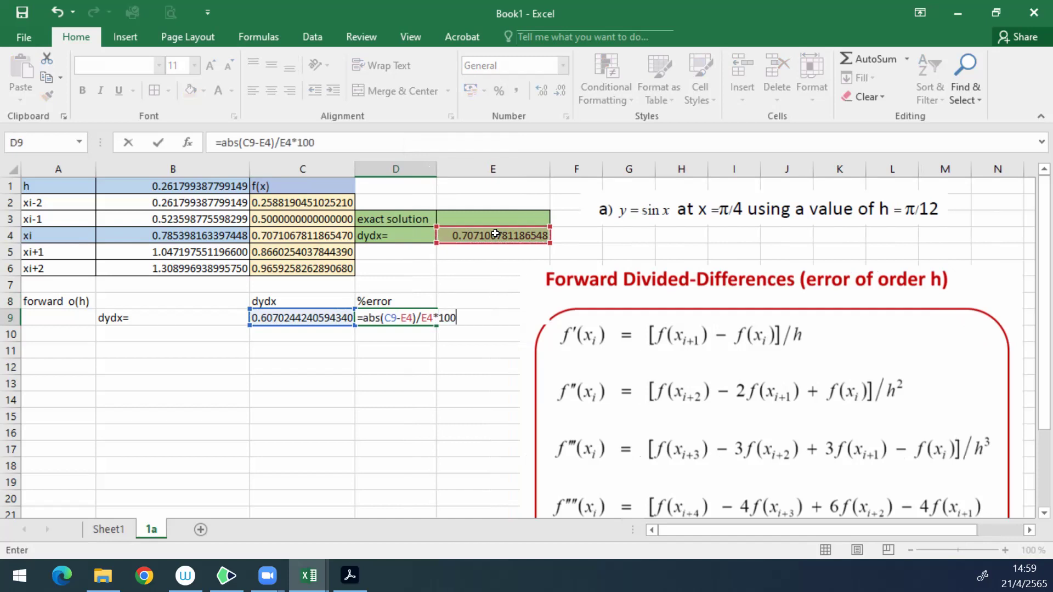
key(Return)
Step: Widen column D further and format the percent error in D9 to 15 decimal places
click(421, 320)
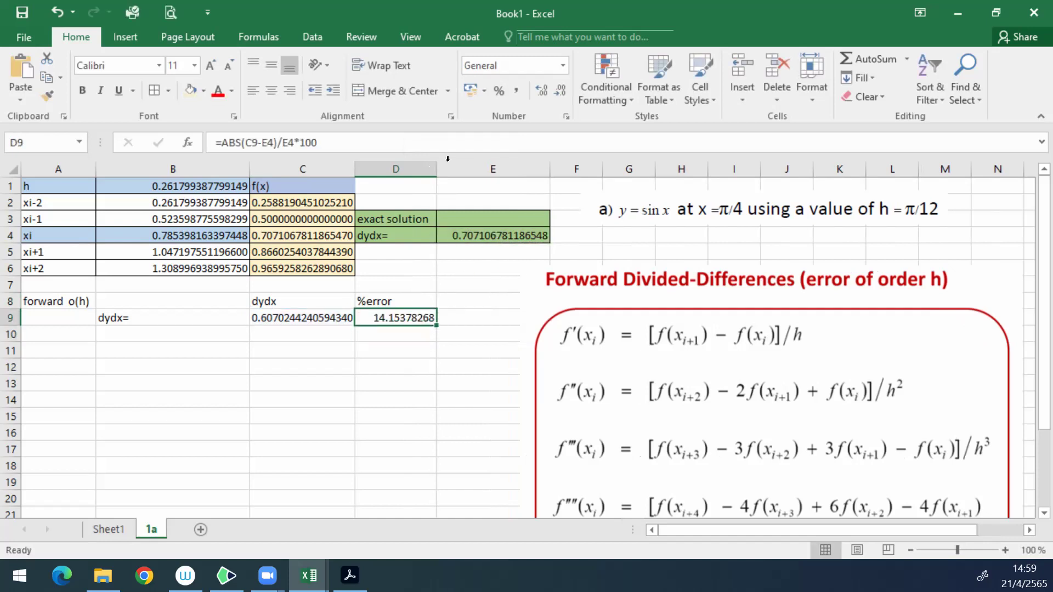
drag(438, 165, 500, 166)
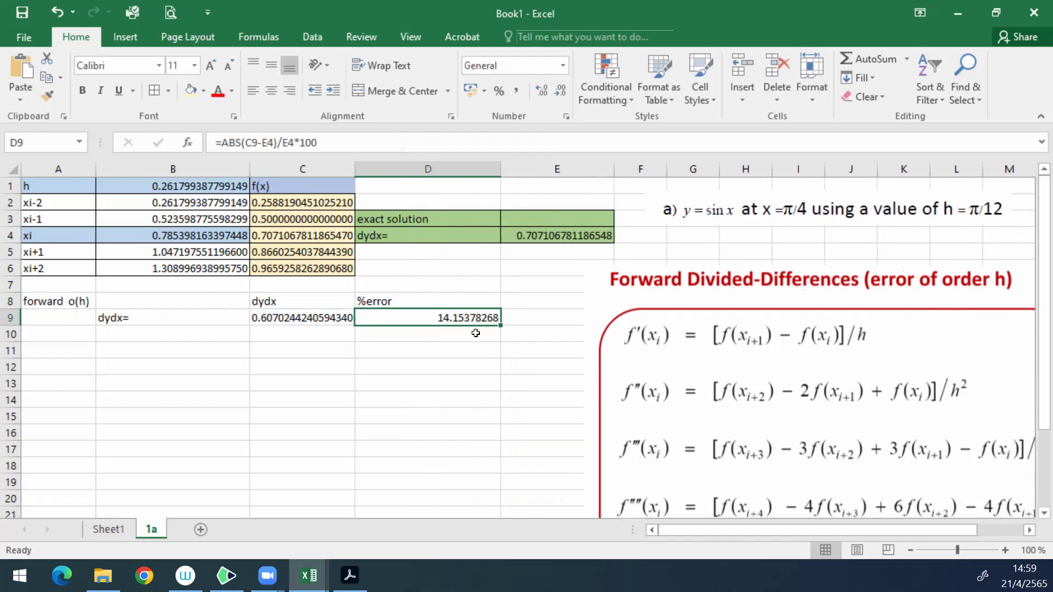
click(542, 91)
click(542, 90)
click(542, 91)
click(541, 91)
click(542, 90)
click(542, 90)
click(542, 90)
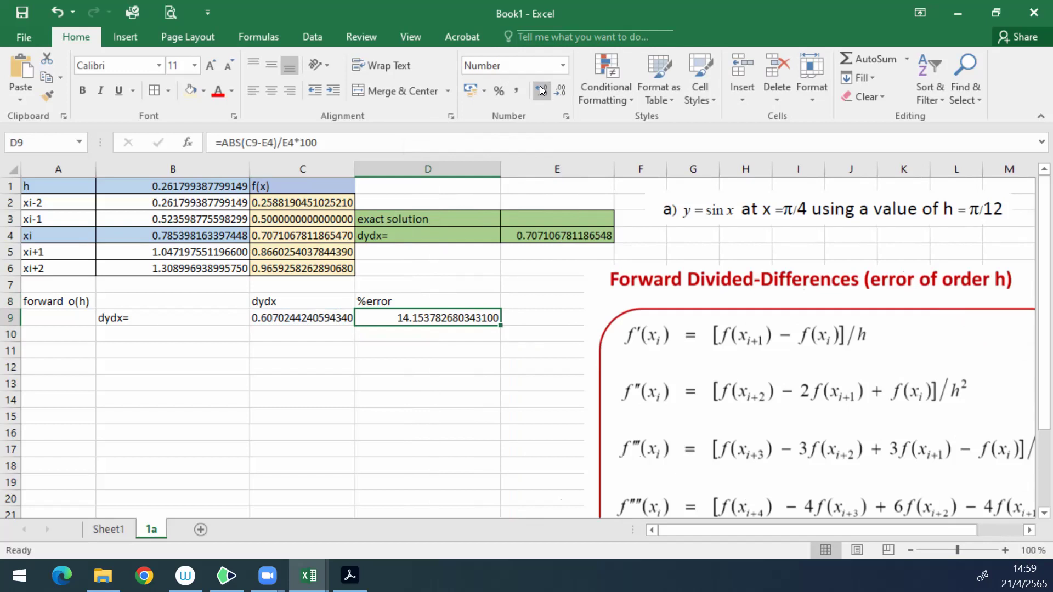
Step: Apply cell borders and a light orange fill to the forward-difference block A8:D9
click(402, 337)
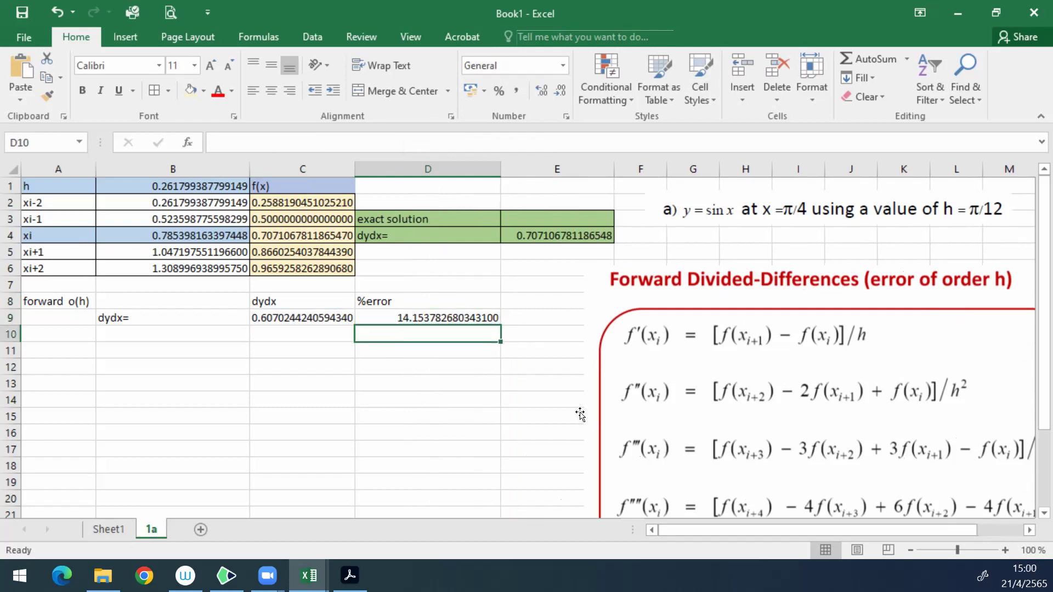
mouse_move(48, 302)
mouse_down()
mouse_move(408, 311)
mouse_move(358, 318)
mouse_up()
click(147, 90)
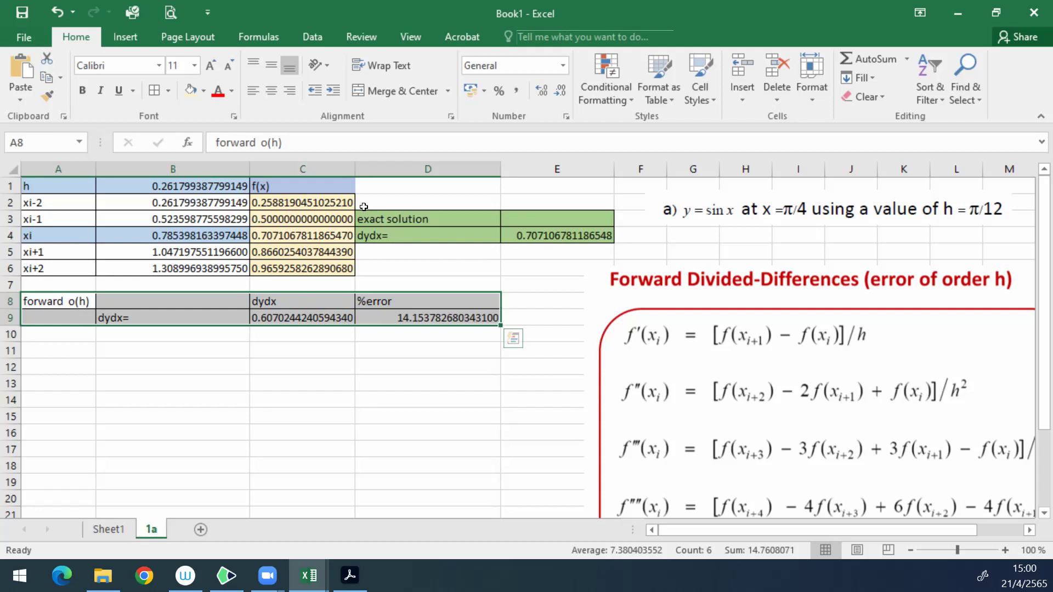
click(202, 91)
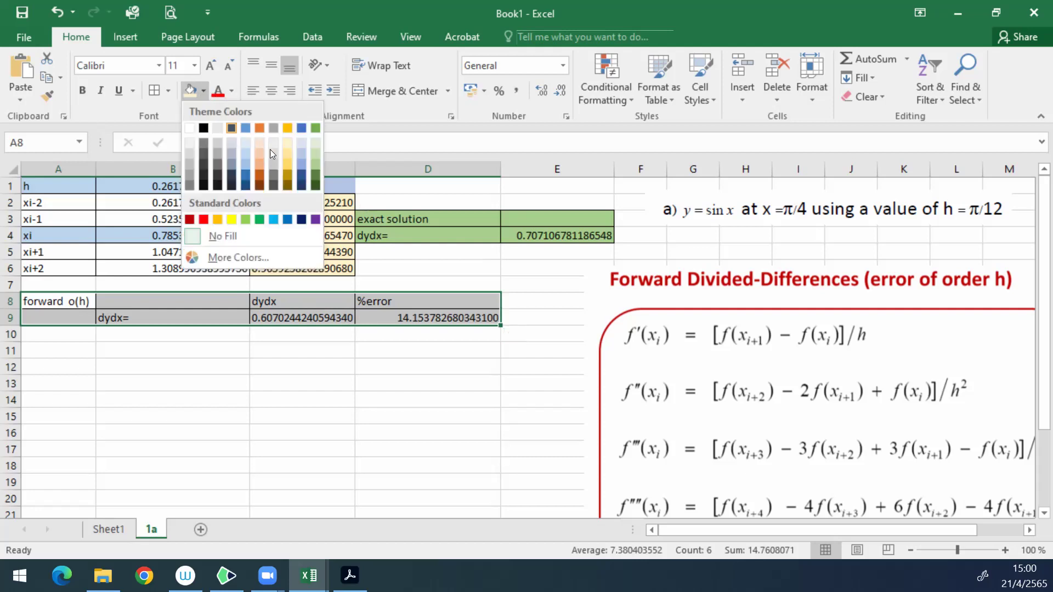
click(260, 185)
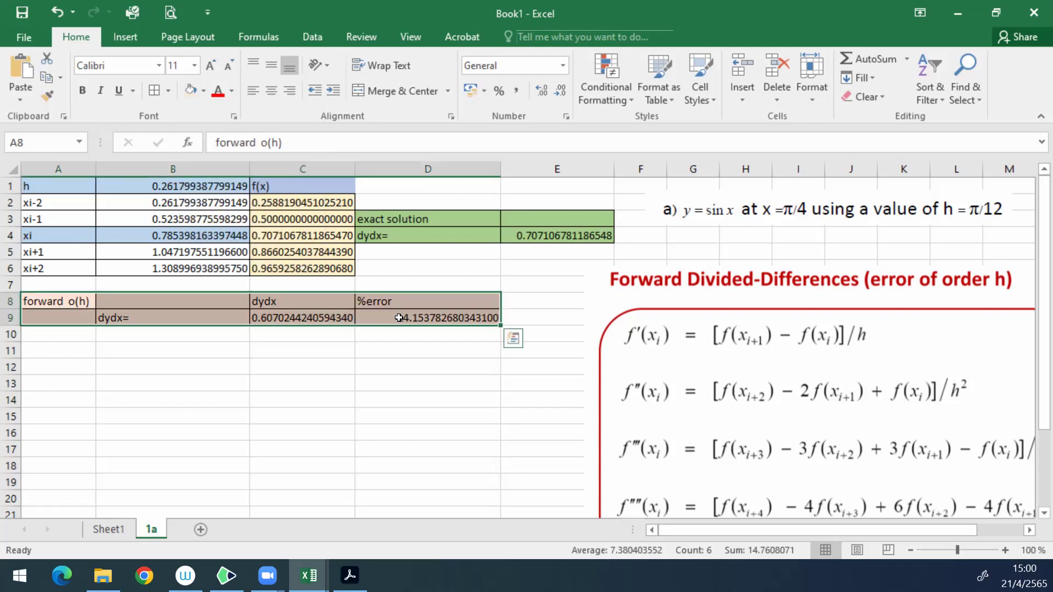
click(203, 91)
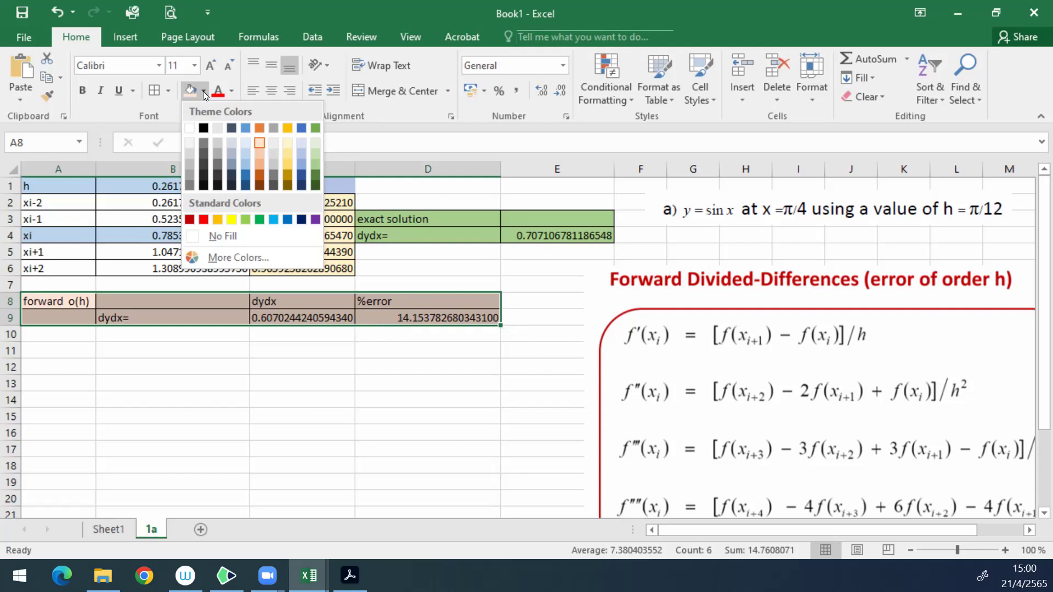
key(Escape)
click(426, 393)
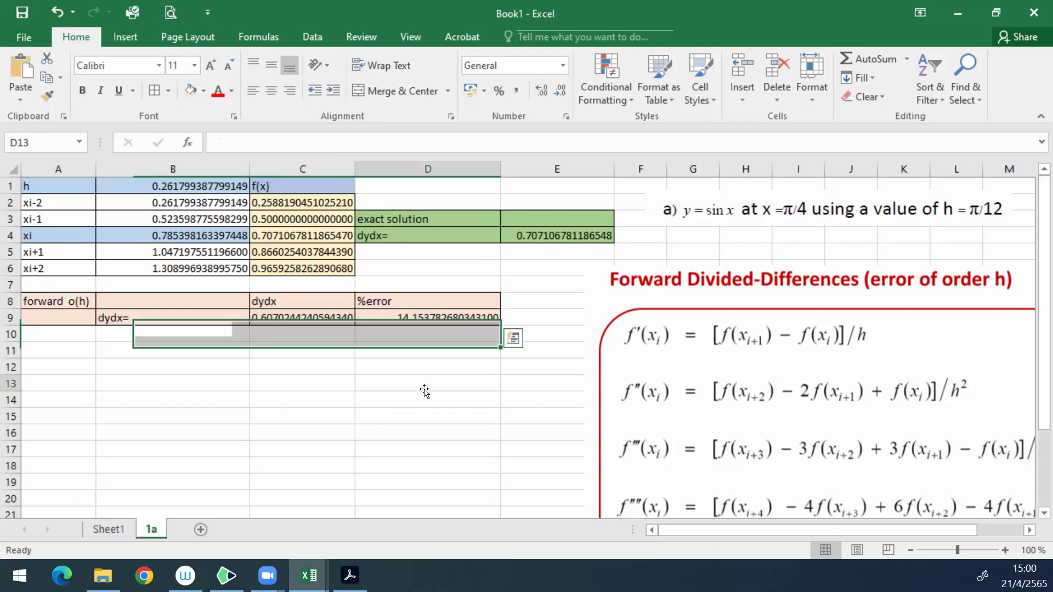
Step: Delete the Forward Divided-Differences formula picture from the sheet
click(770, 431)
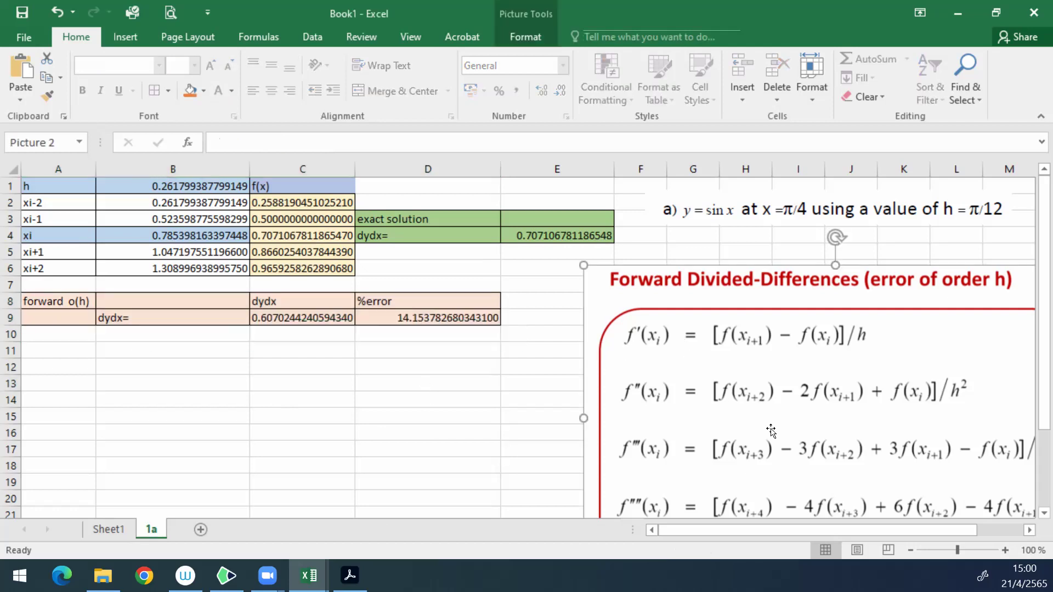
key(Escape)
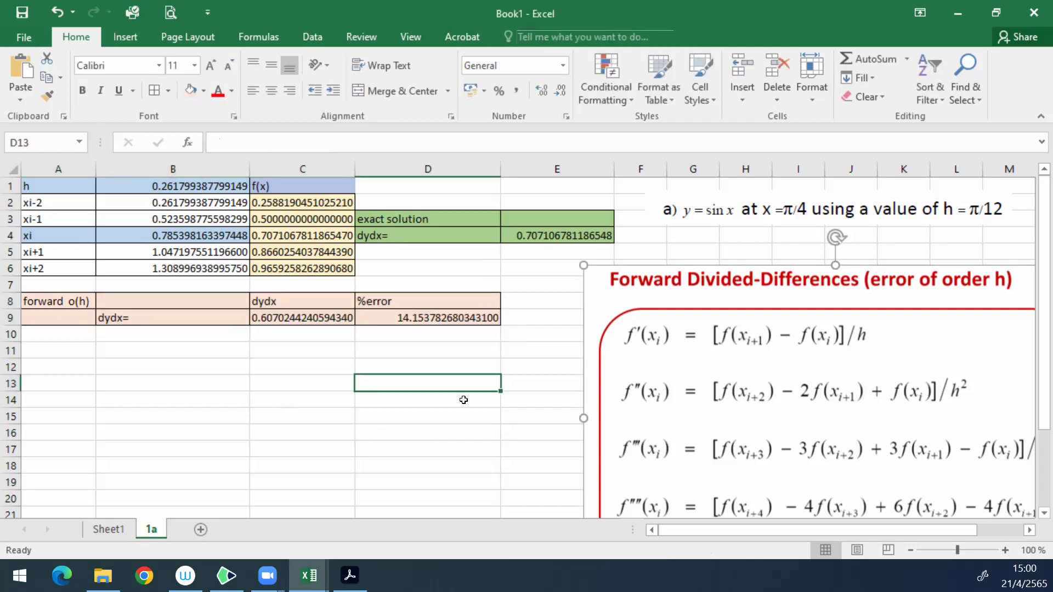
key(Delete)
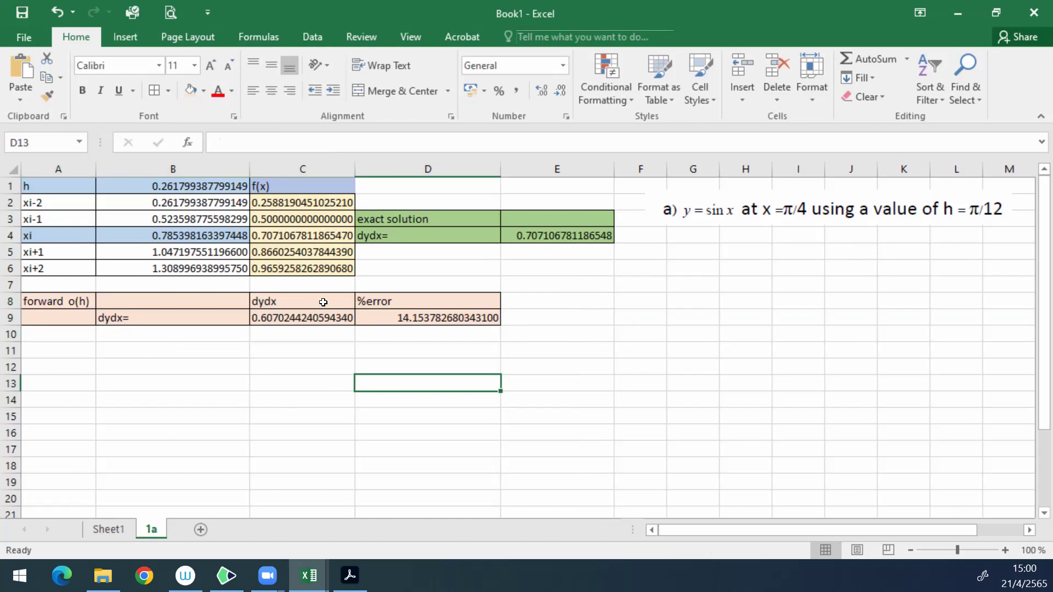
Step: Copy the forward-difference block A8:D9 and paste it with its formatting starting at cell A12
drag(54, 302, 411, 317)
right_click(411, 316)
key(Escape)
key(ctrl+c)
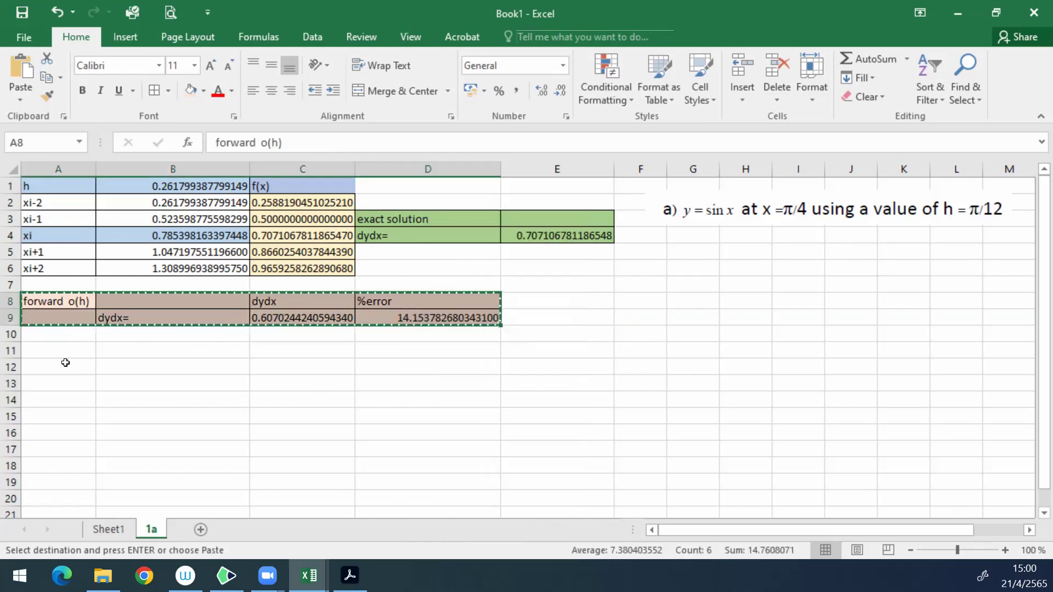
click(60, 367)
right_click(60, 367)
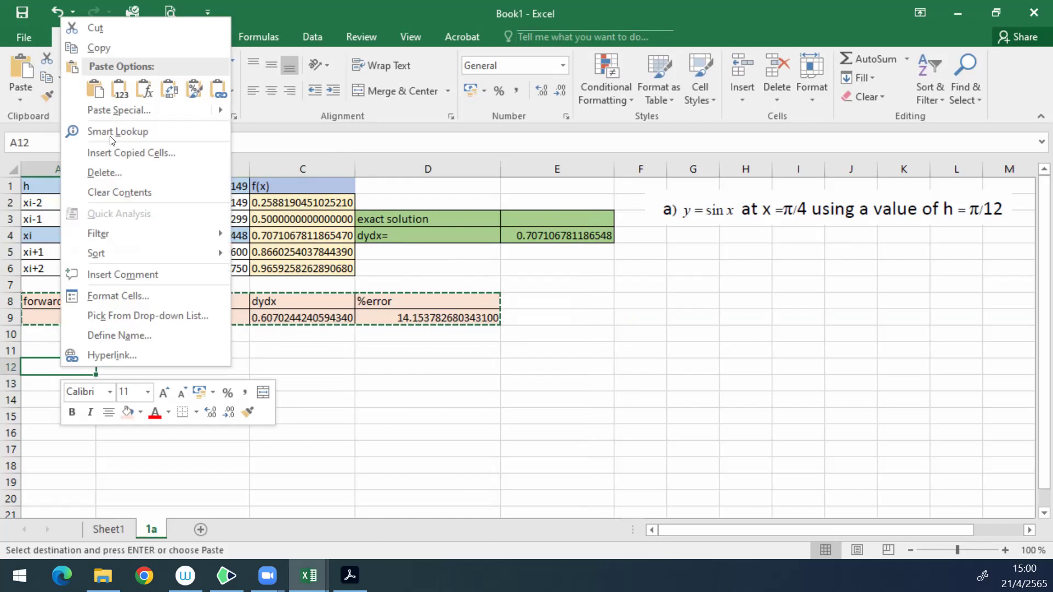
click(93, 88)
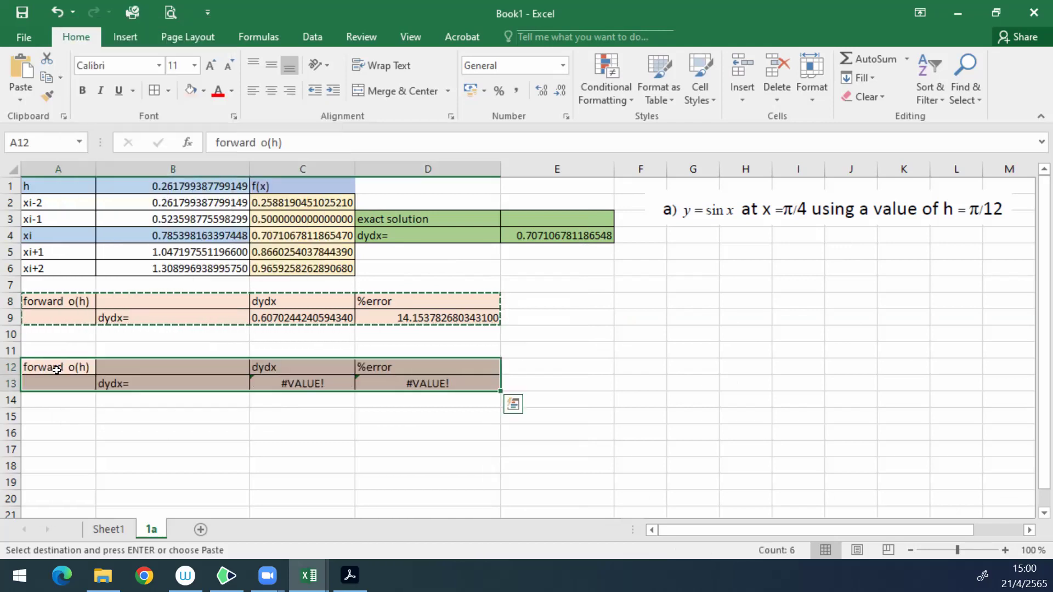
Step: Retitle cell A12 of the copied block "backward O(h)" and clear the copied formulas from C13:D13
click(57, 370)
text(b)
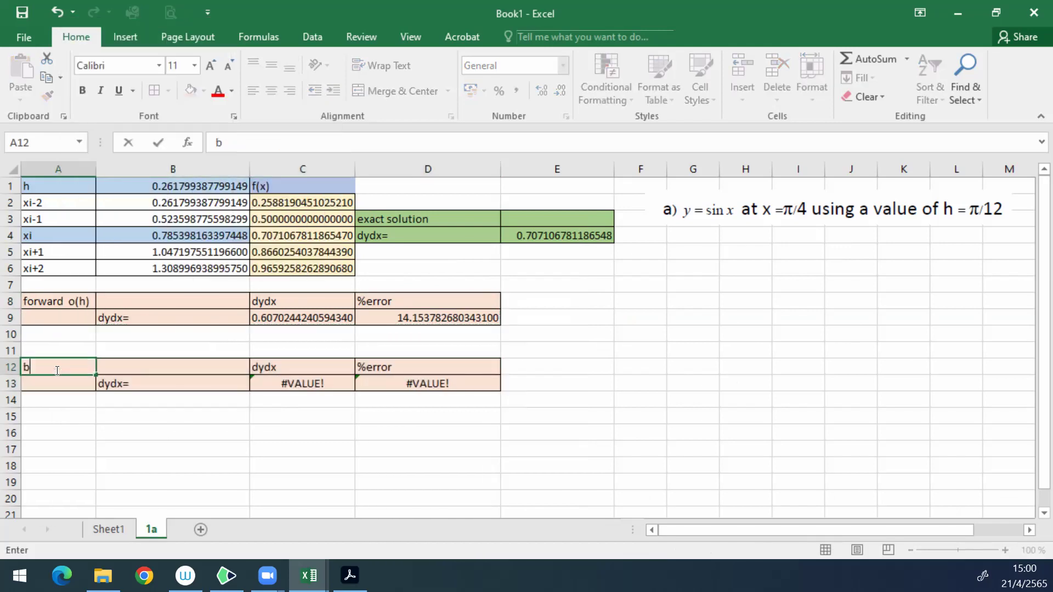
text(ackward O(h))
key(Return)
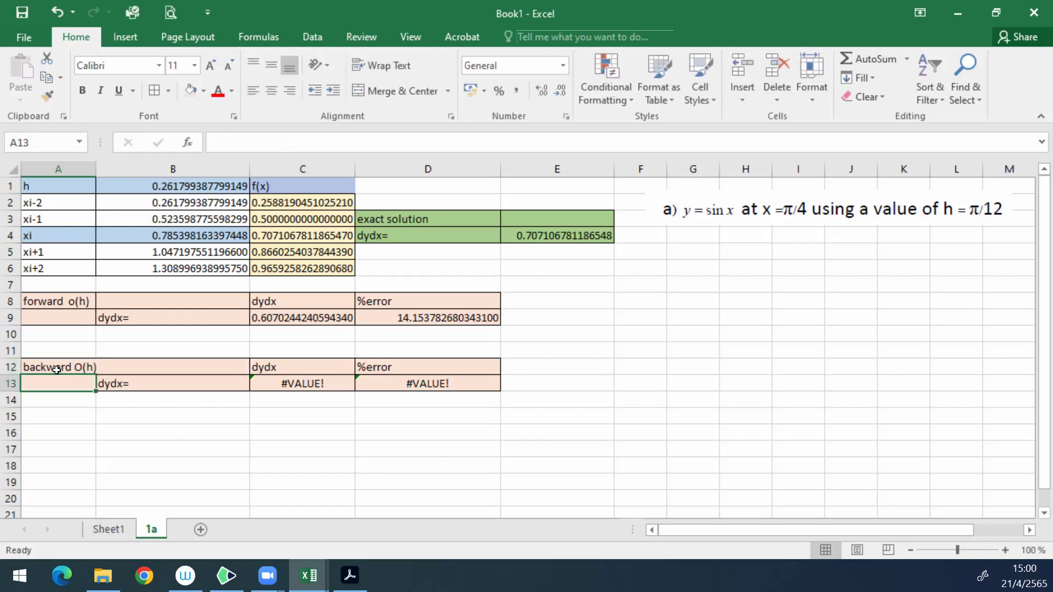
drag(312, 386, 410, 378)
key(Delete)
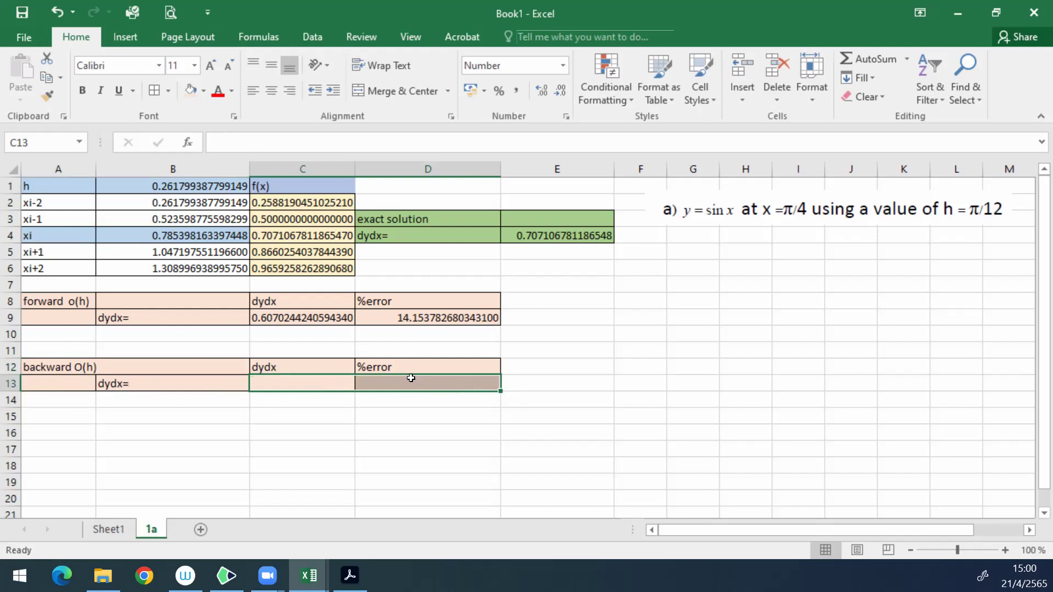
click(321, 382)
Step: Change the fill of the forward-difference block A8:D9 to a light pink from the standard colors
drag(49, 364, 405, 381)
drag(50, 298, 429, 316)
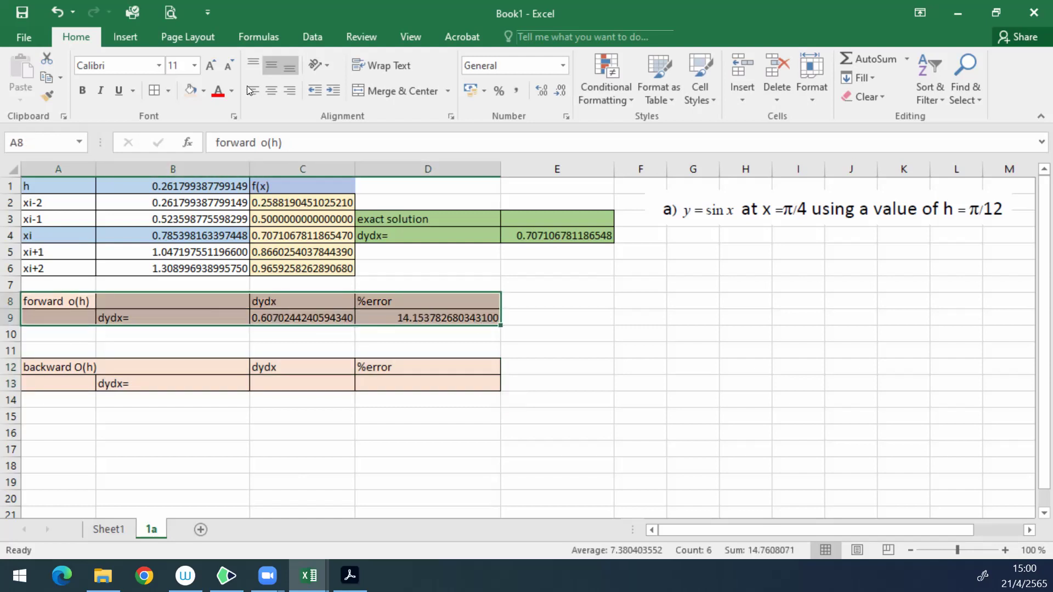
click(202, 92)
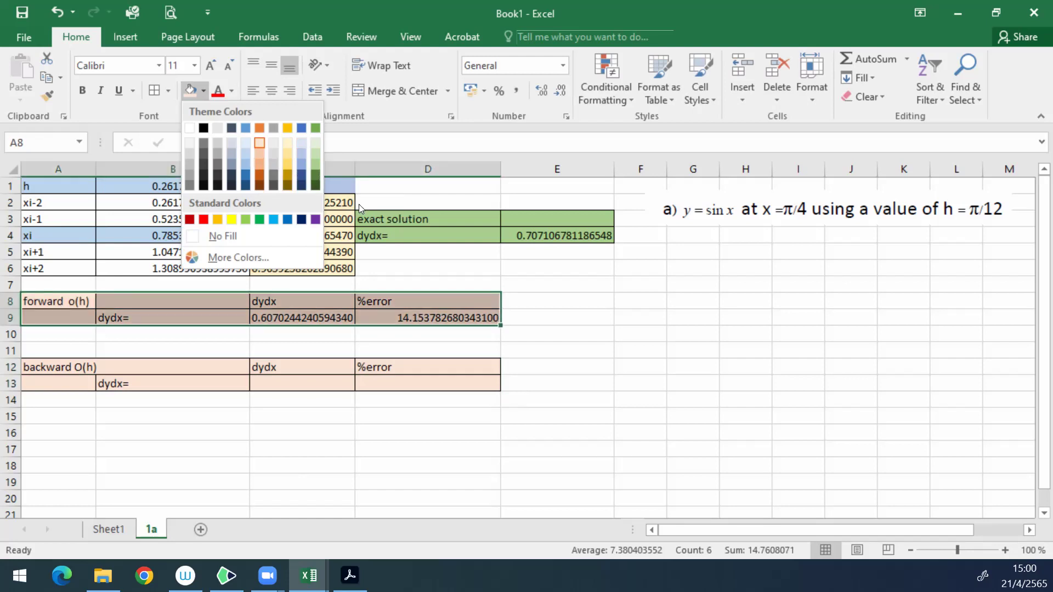
click(276, 257)
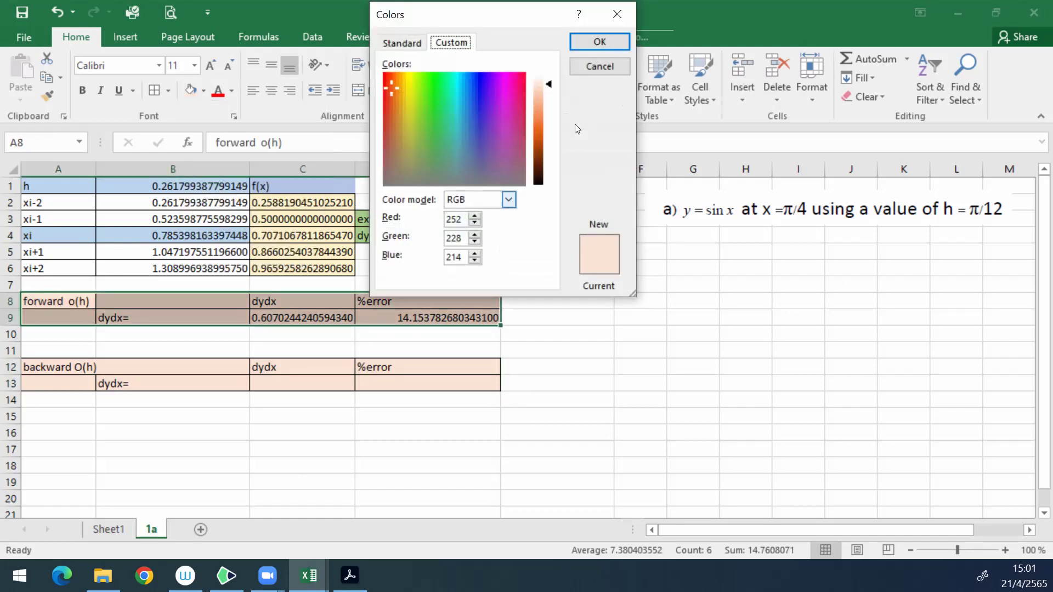
click(402, 44)
click(470, 140)
click(601, 44)
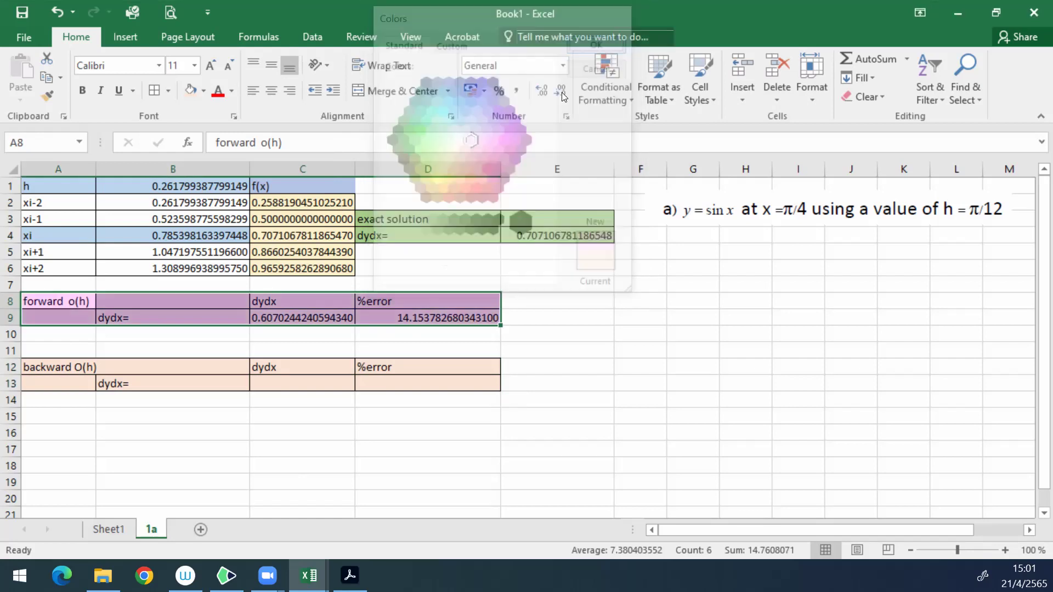
click(647, 251)
key(Down)
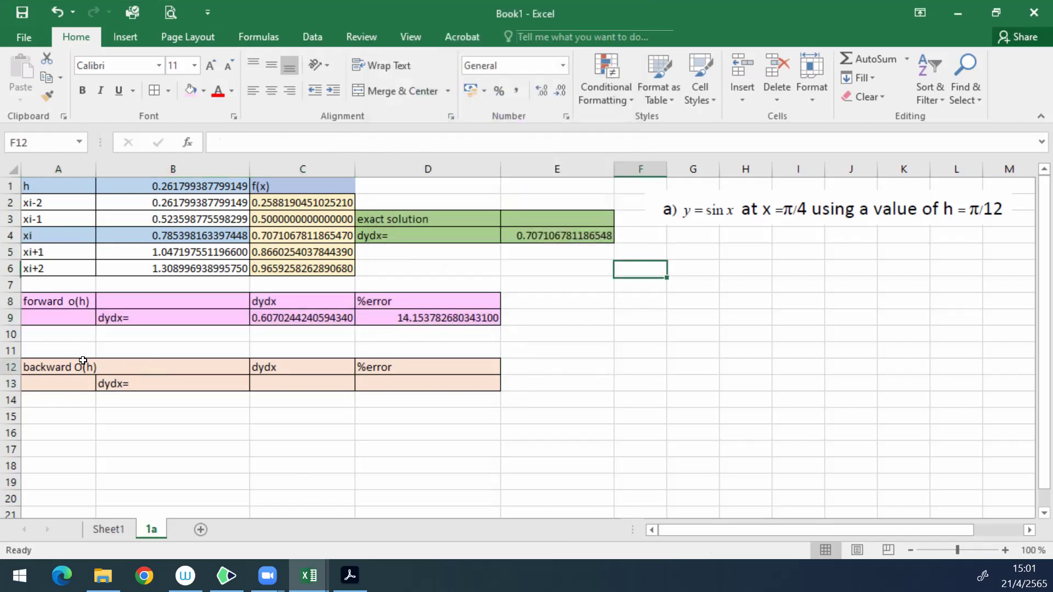
key(Down)
key(Down)
key(Down)
key(Down)
key(Down)
key(Down)
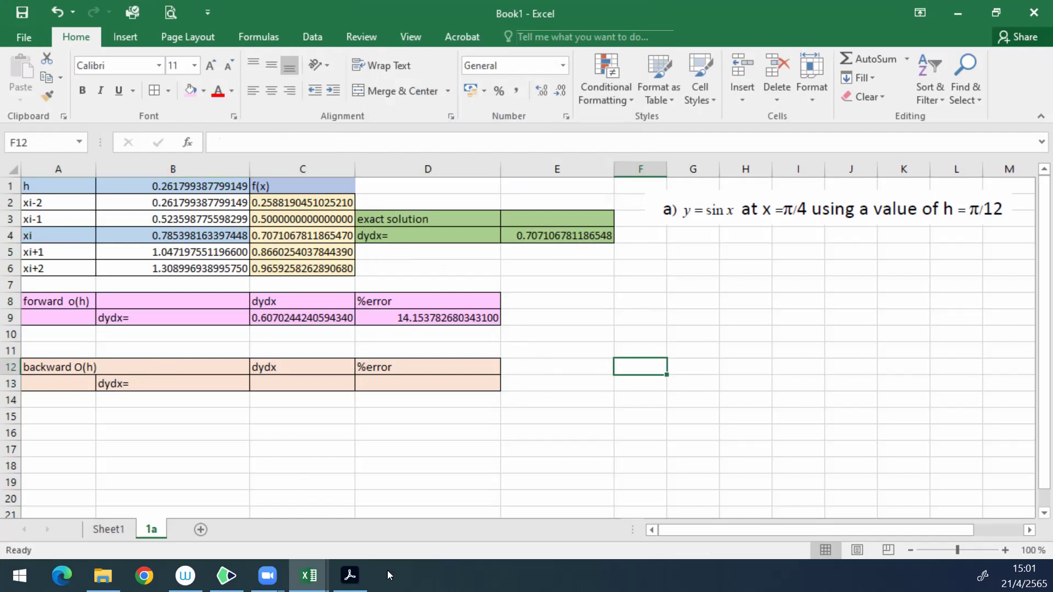
Step: Copy the Backward Divided-Differences (error of order h) picture from Sheet1 to sheet 1a and enlarge it beside the calculation blocks
click(108, 528)
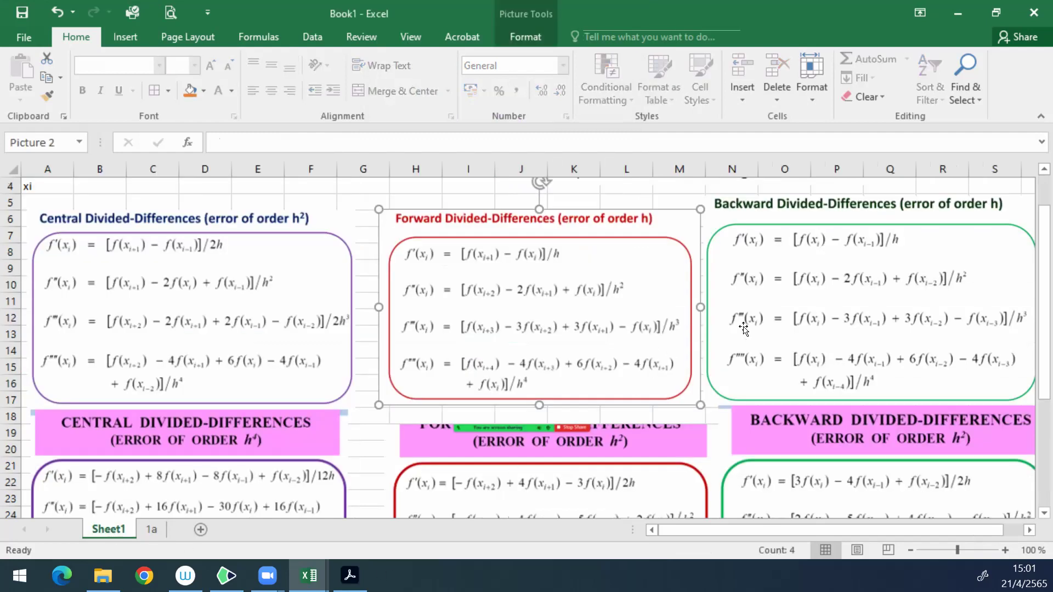
right_click(819, 294)
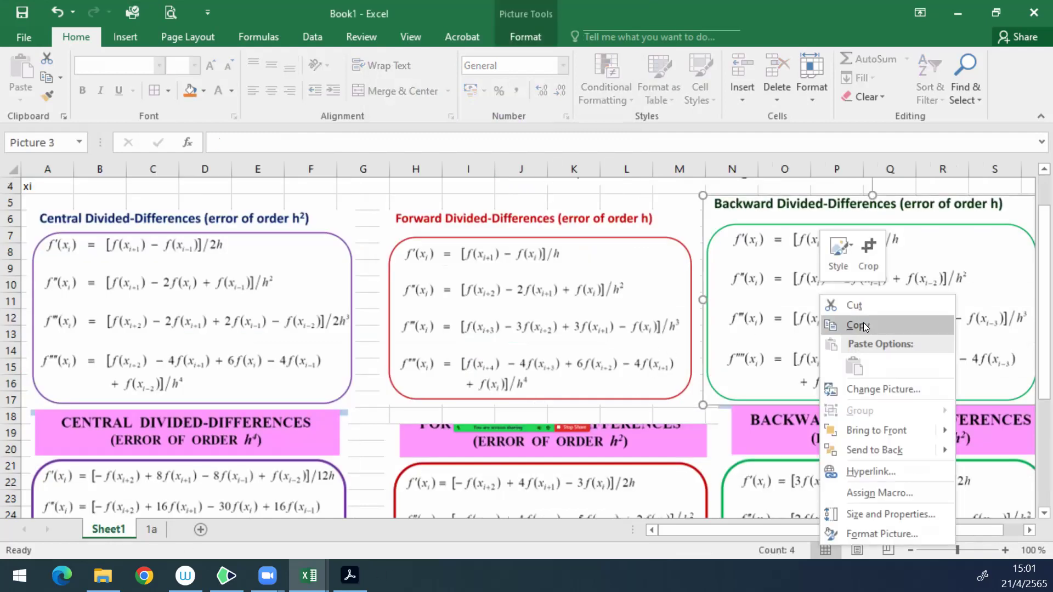
click(856, 325)
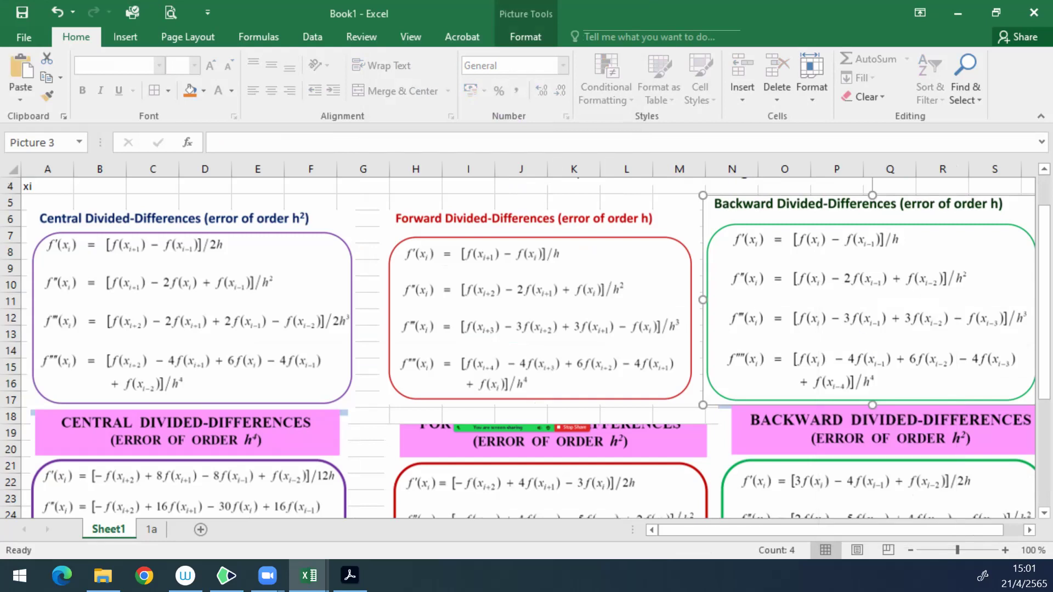
click(152, 528)
right_click(686, 383)
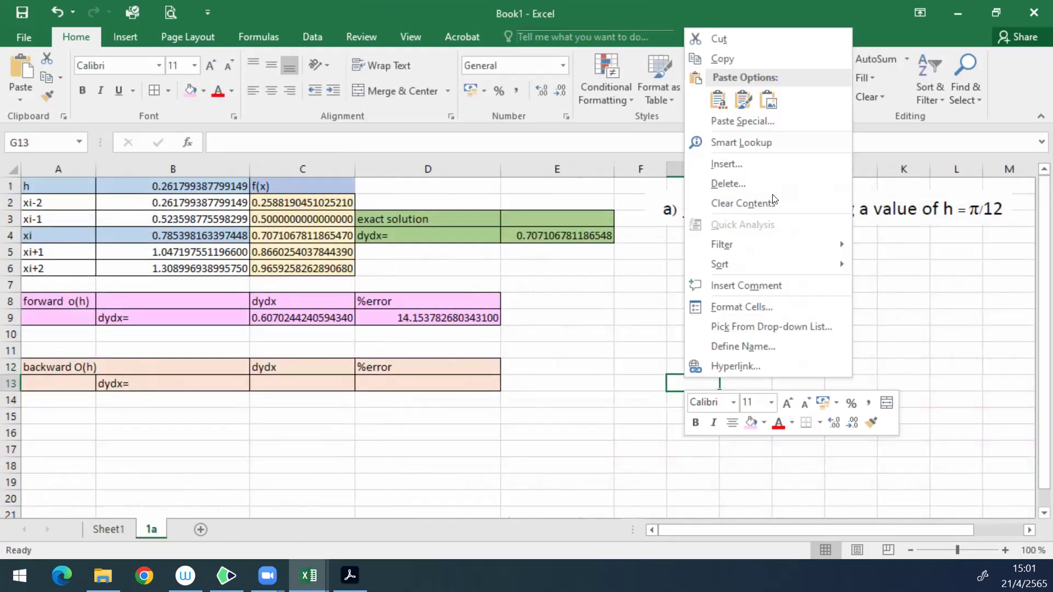
click(741, 100)
drag(803, 419, 796, 371)
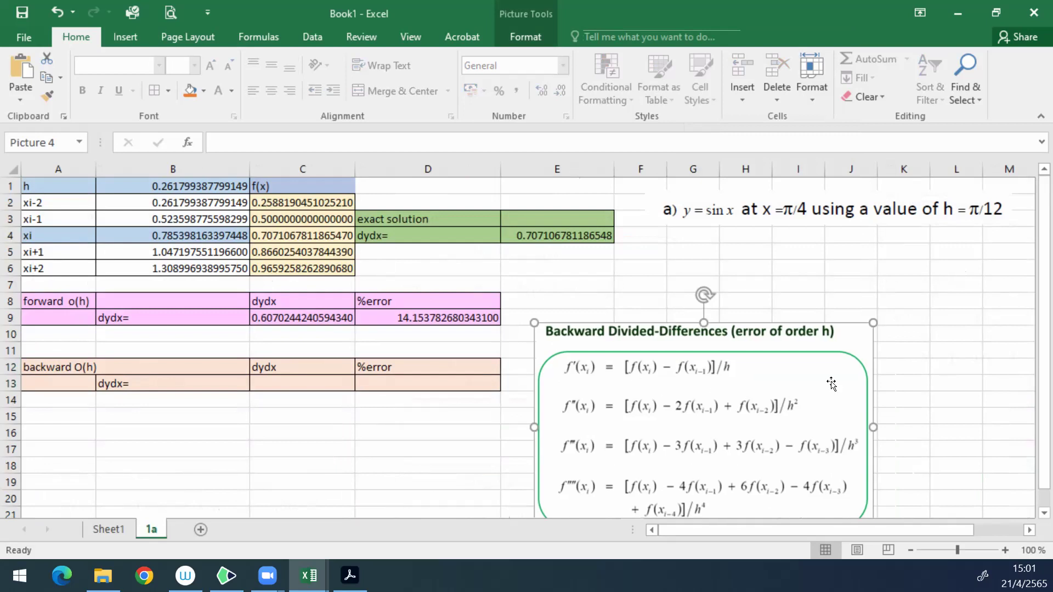
drag(872, 321, 1023, 229)
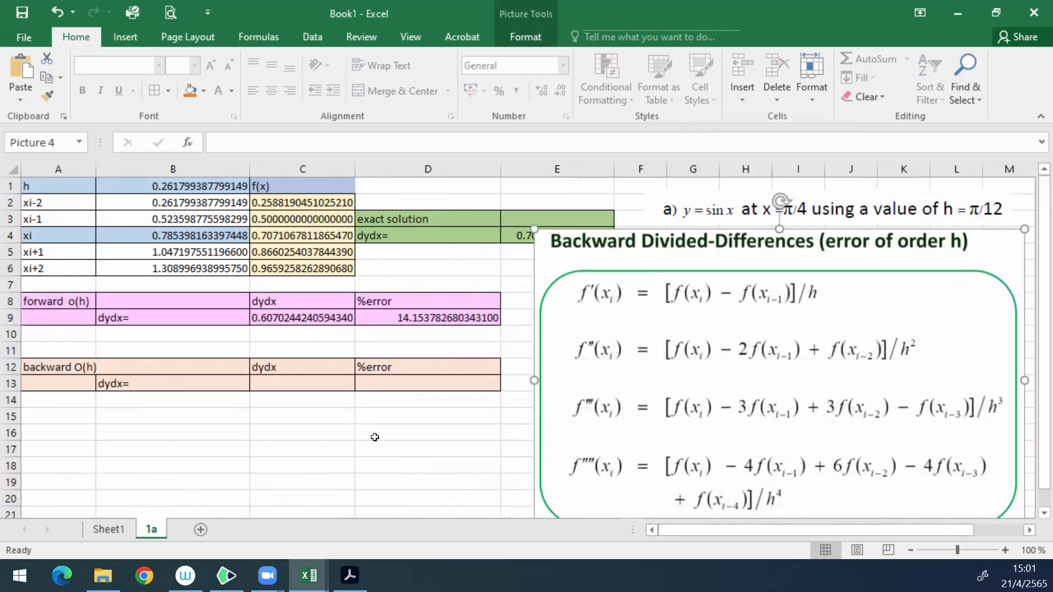
Step: Enter the backward-difference derivative formula =(C4-C3)/B1 in cell C13
click(290, 378)
text(=)
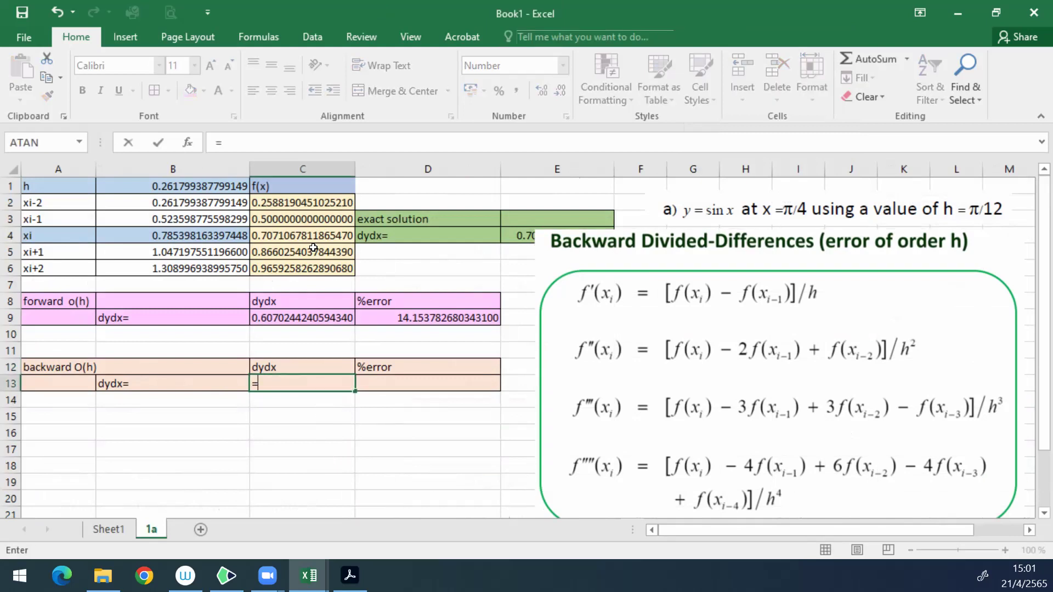
click(311, 235)
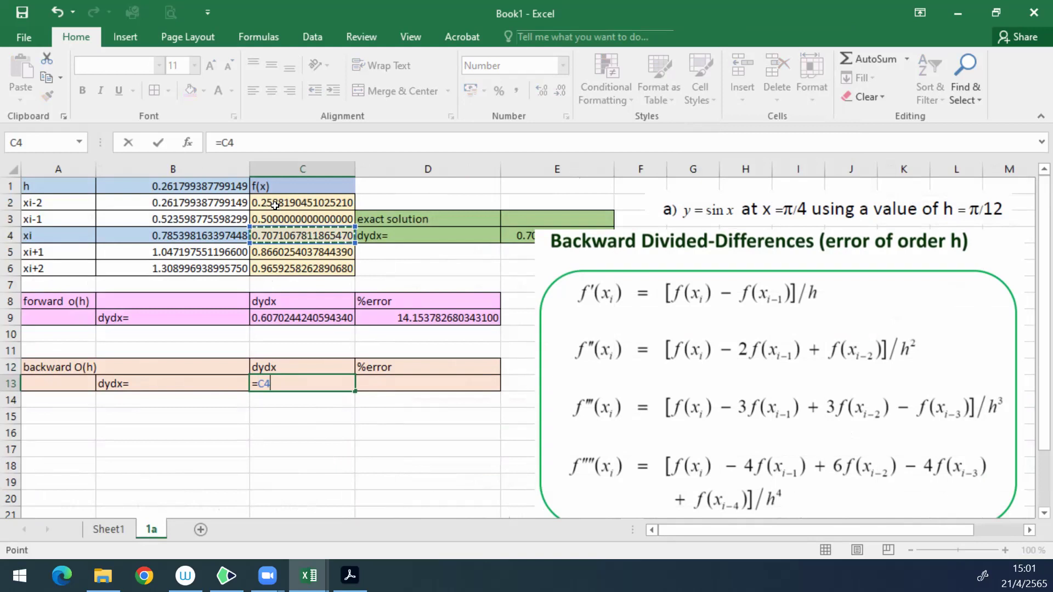
click(223, 143)
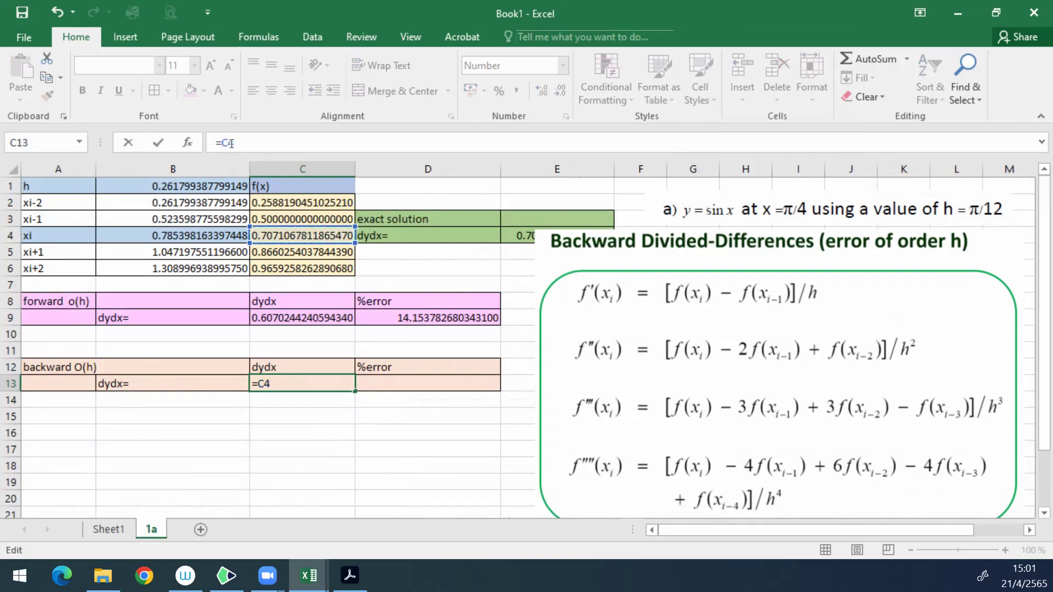
text(()
click(316, 219)
text()/)
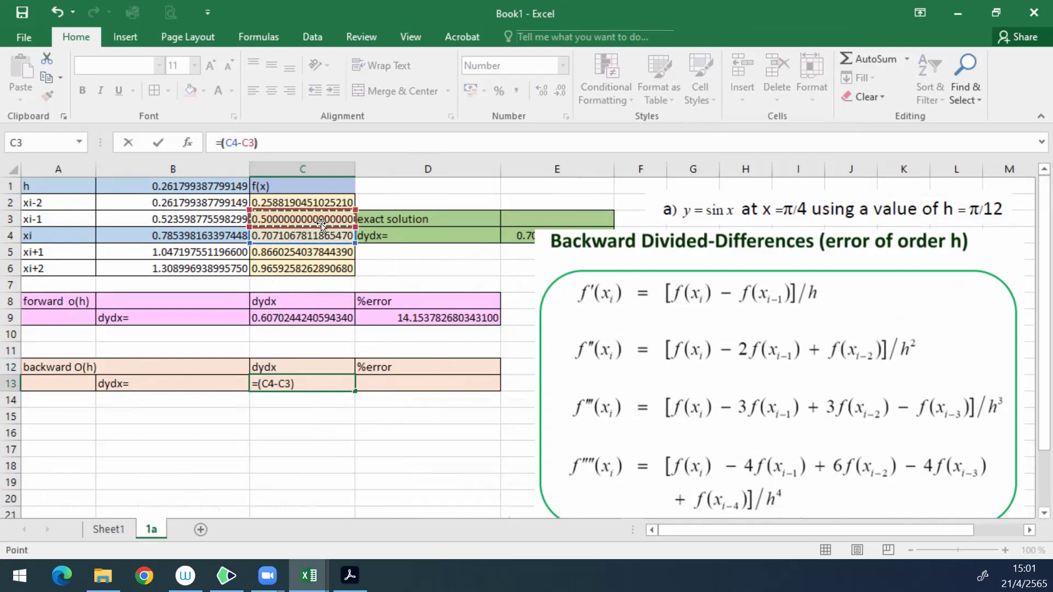
click(189, 186)
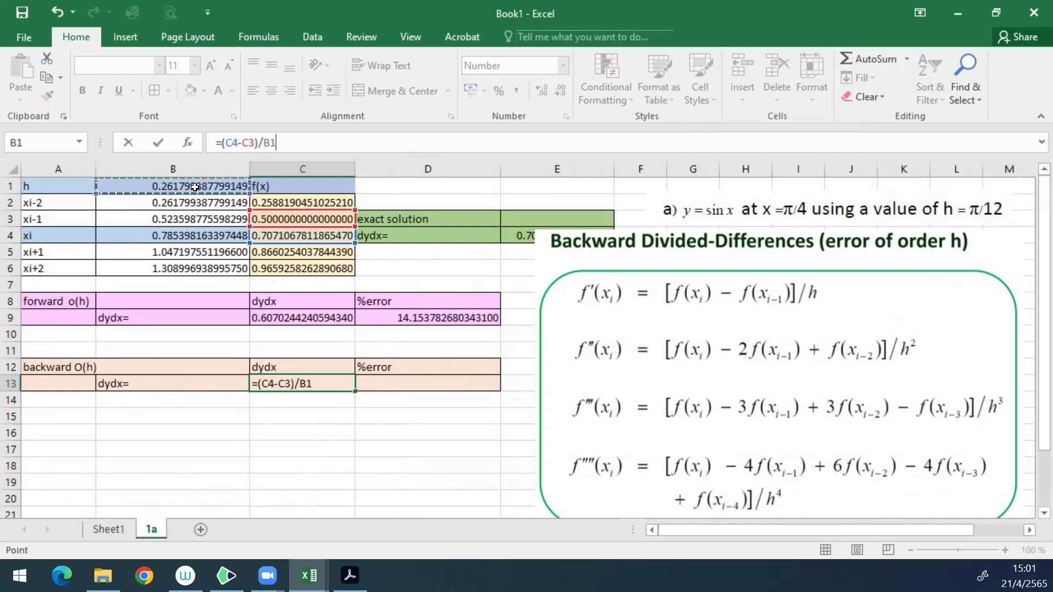
key(Return)
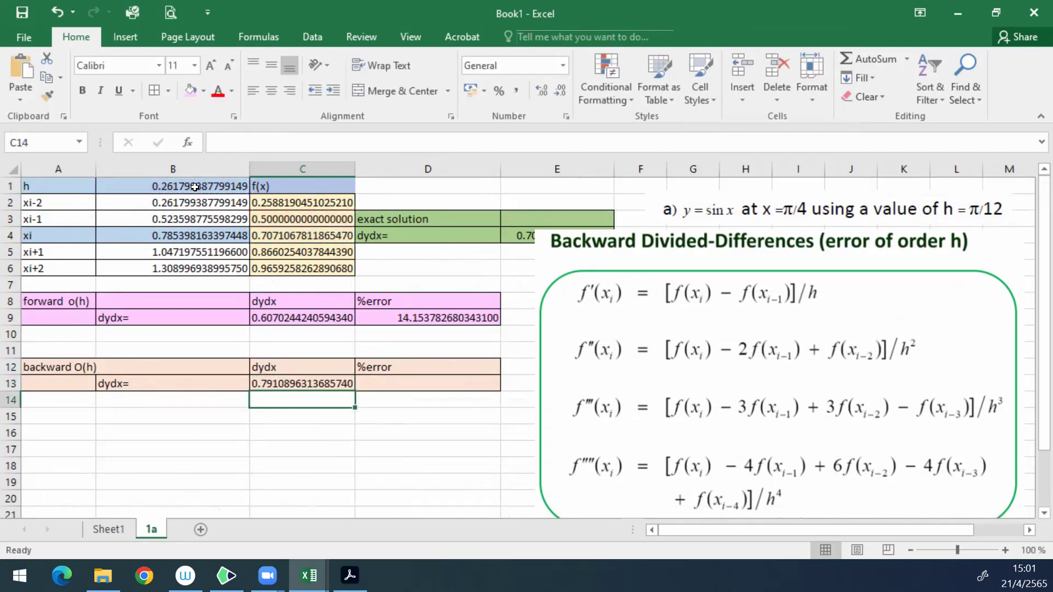
Step: Enter the percent error formula =abs(C13-E4)/E4*100 for the backward difference in cell D13
click(413, 381)
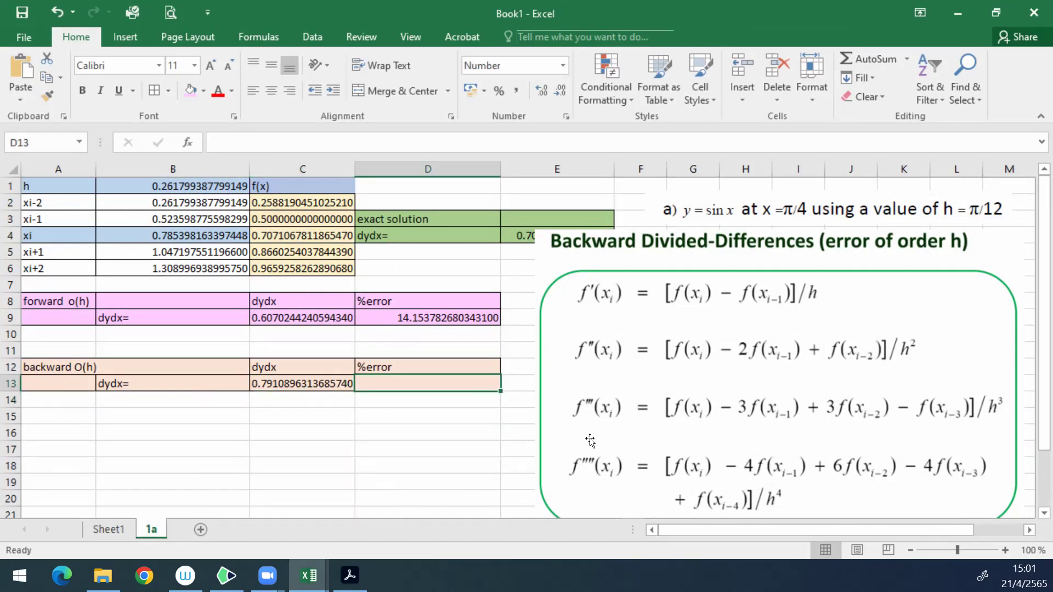
text(=abs()
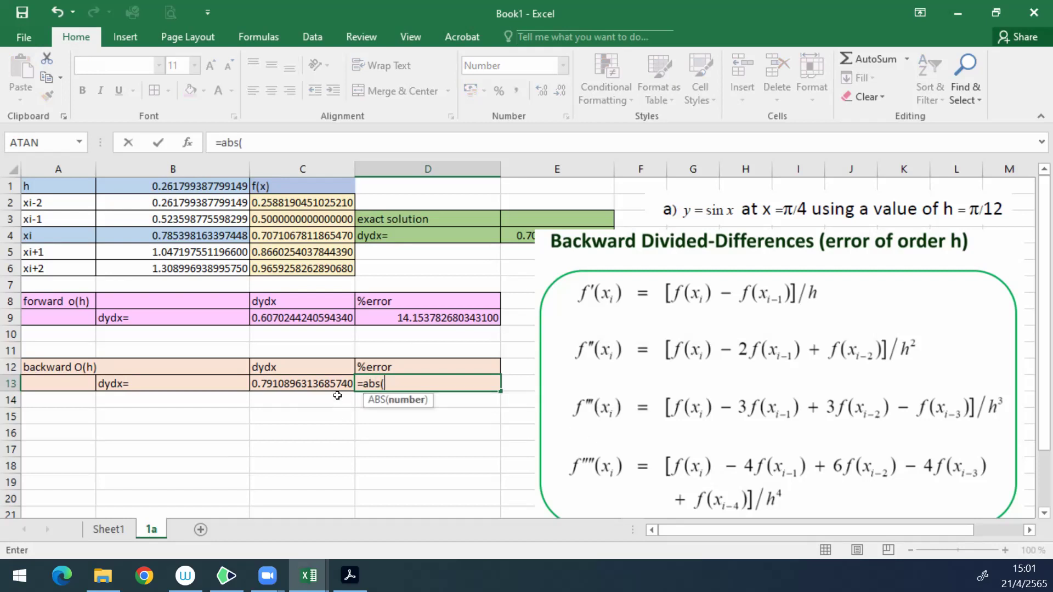
click(318, 384)
text(-)
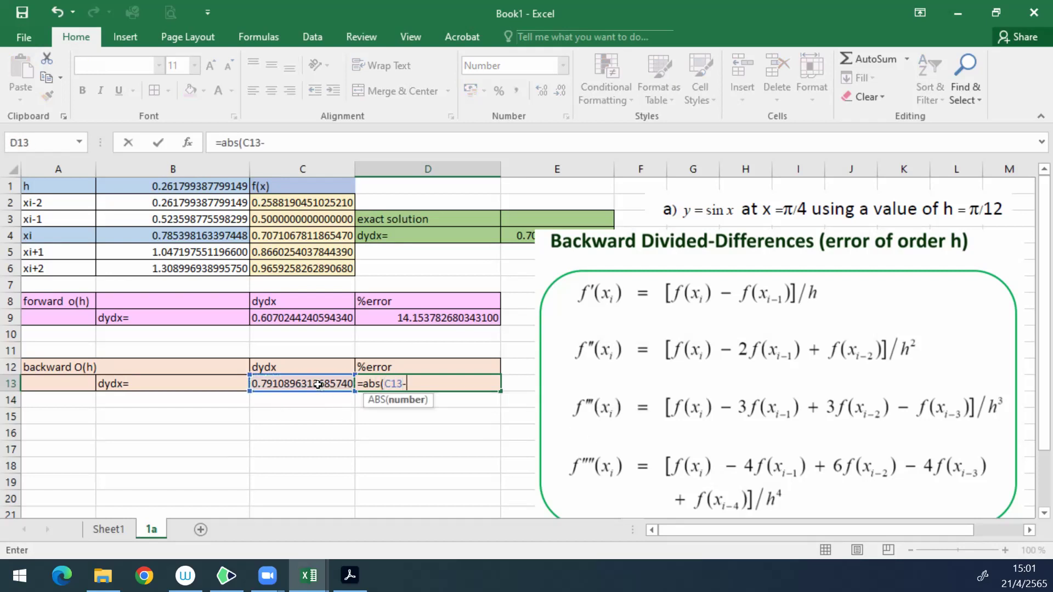
click(518, 236)
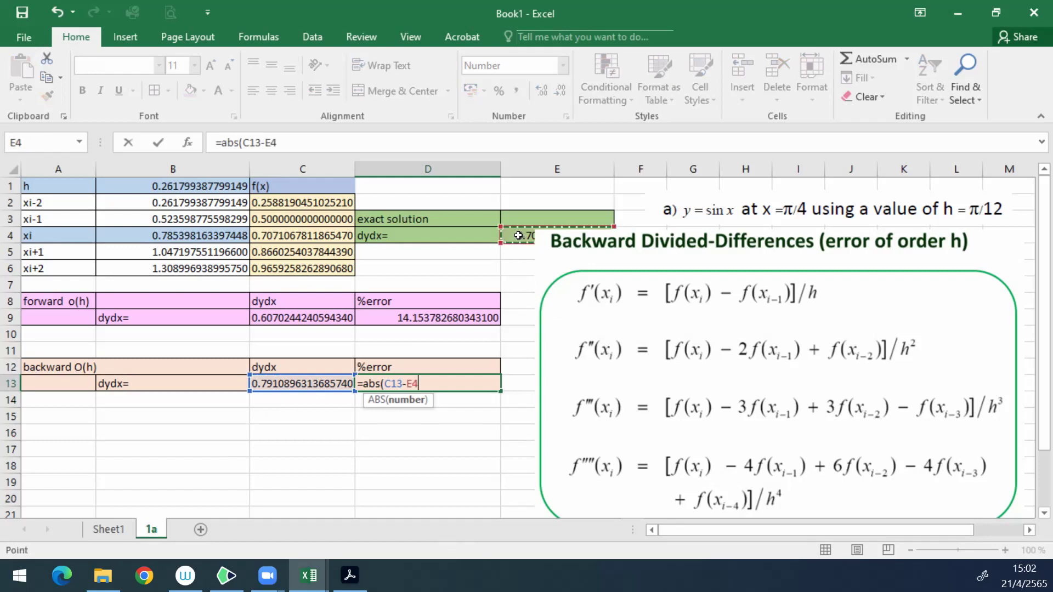
text()/)
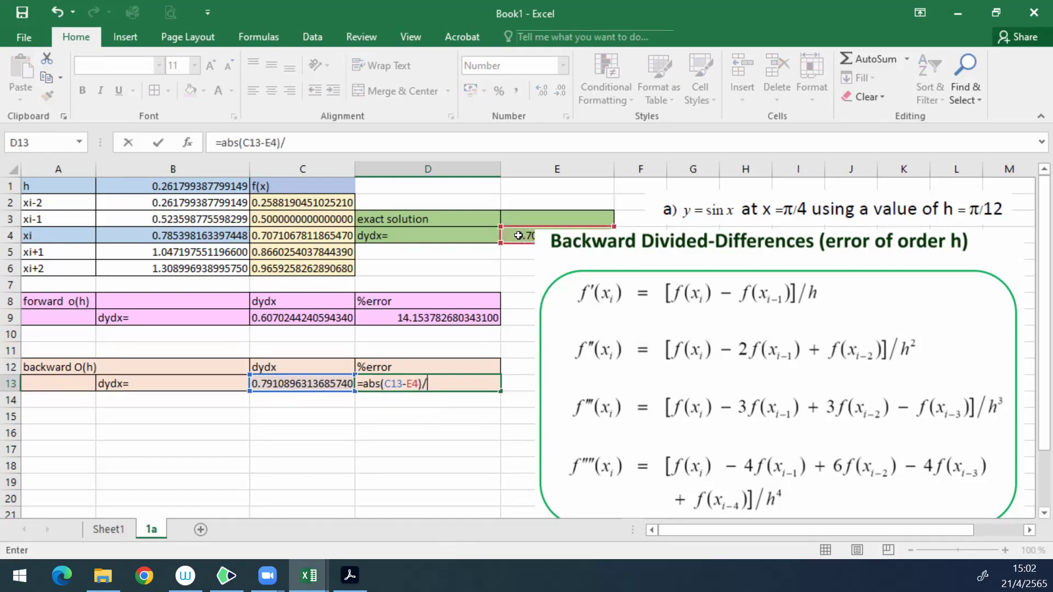
click(521, 237)
text(*100)
key(Return)
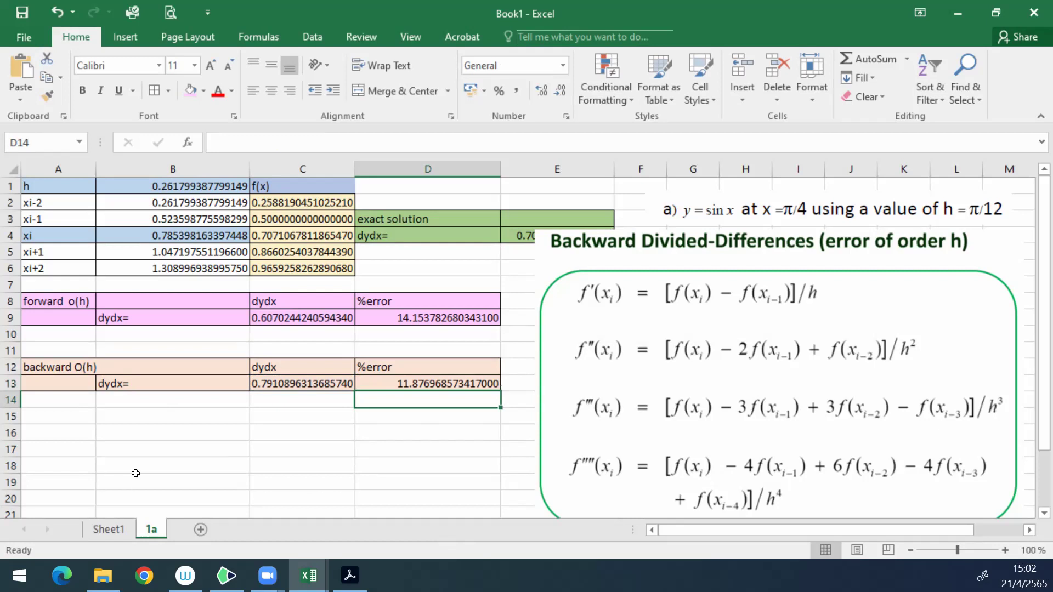
Step: Move the Backward Divided-Differences picture clear of the exact solution in E4 and check the formulas in C13 and D13
drag(681, 336, 669, 354)
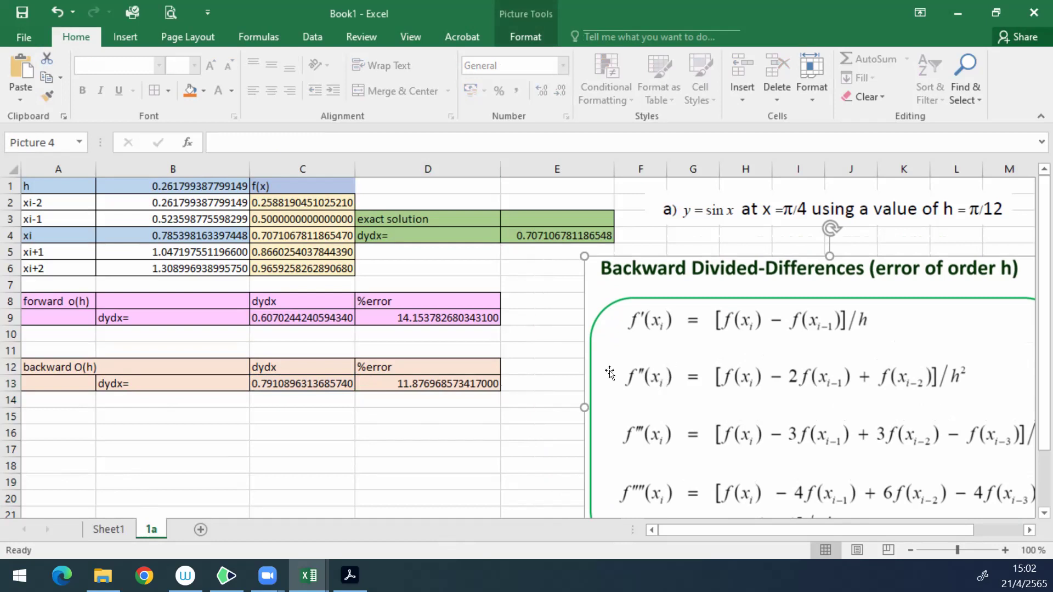
click(312, 384)
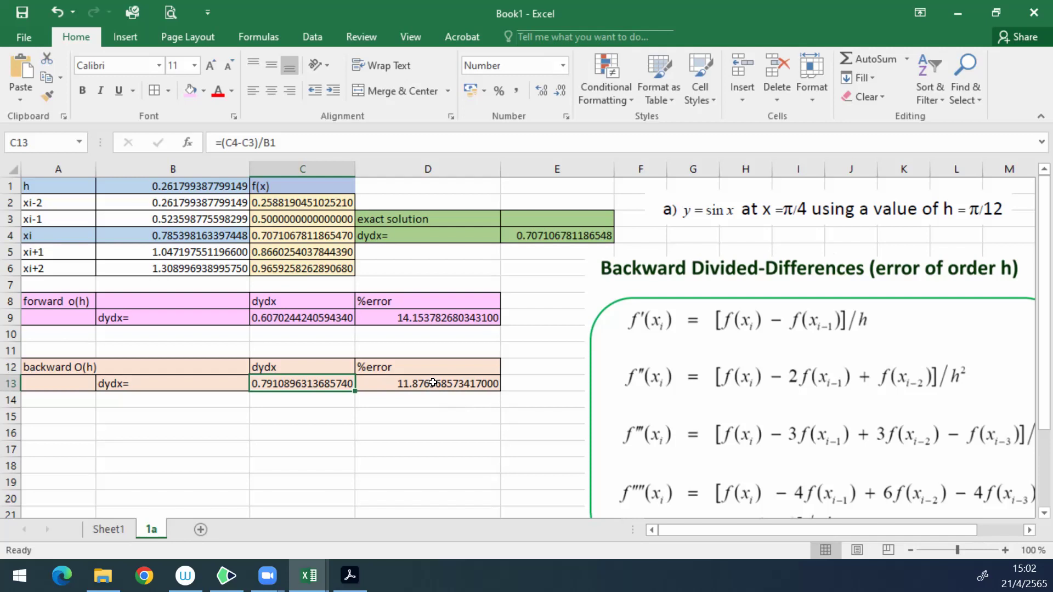
click(456, 387)
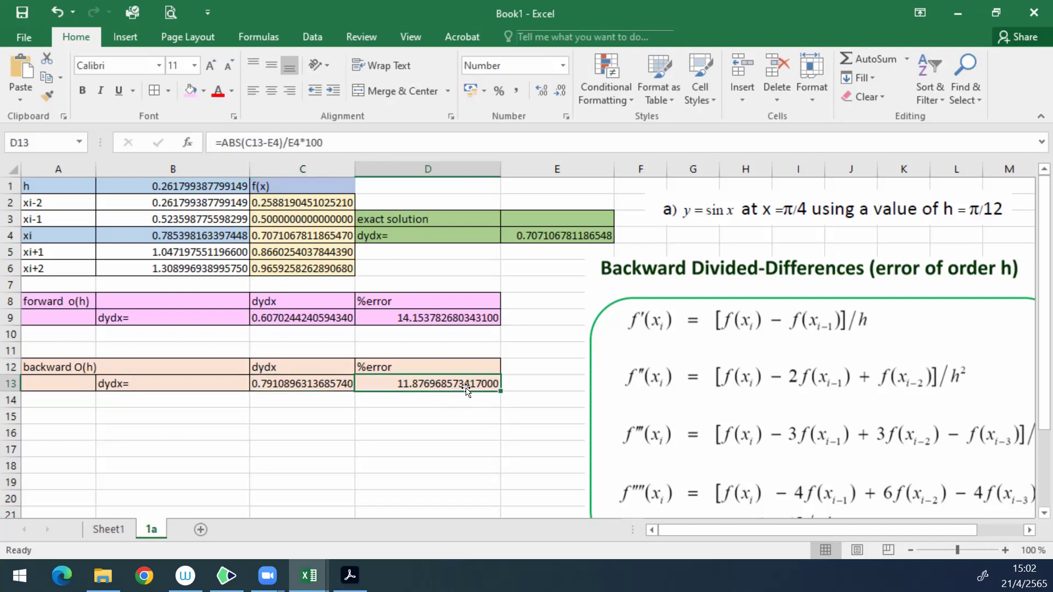
click(290, 141)
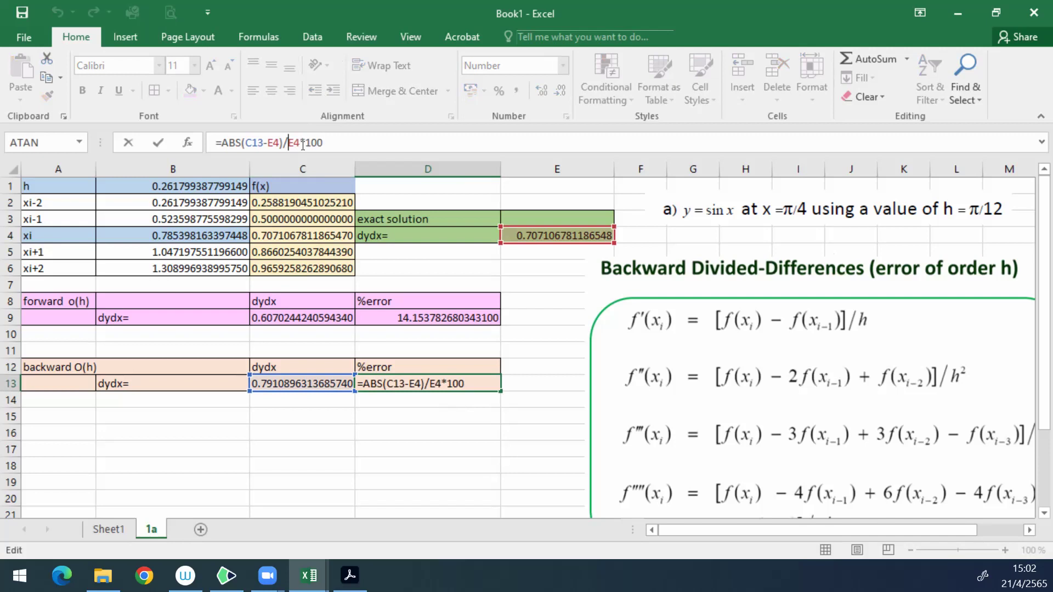
click(178, 424)
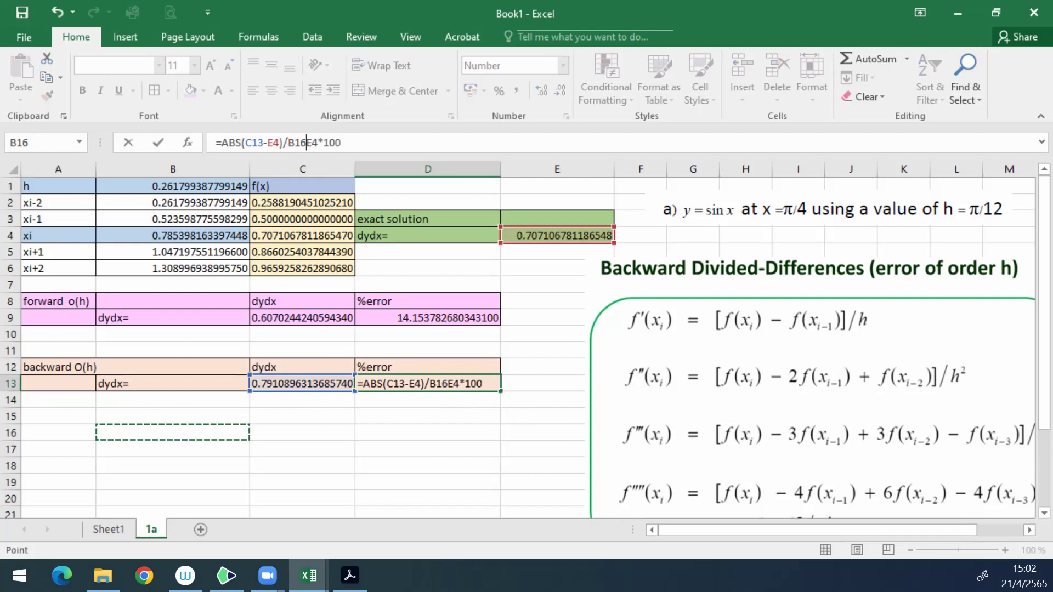
click(127, 143)
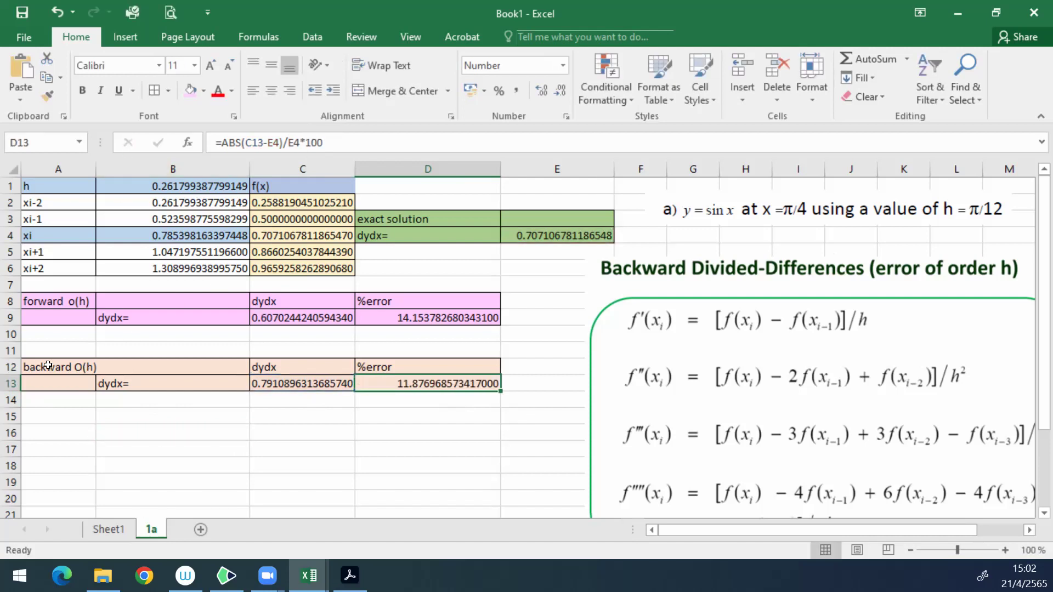
Step: Copy the backward-difference block A12:D13 and paste it with its formatting starting at cell A15
drag(47, 365, 416, 382)
right_click(416, 382)
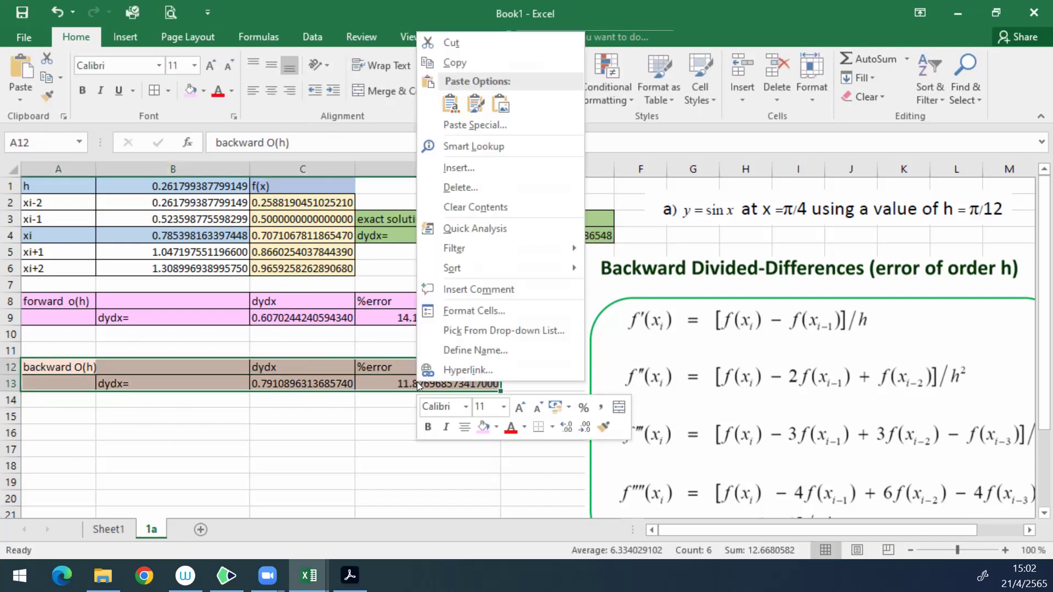
click(459, 61)
click(60, 419)
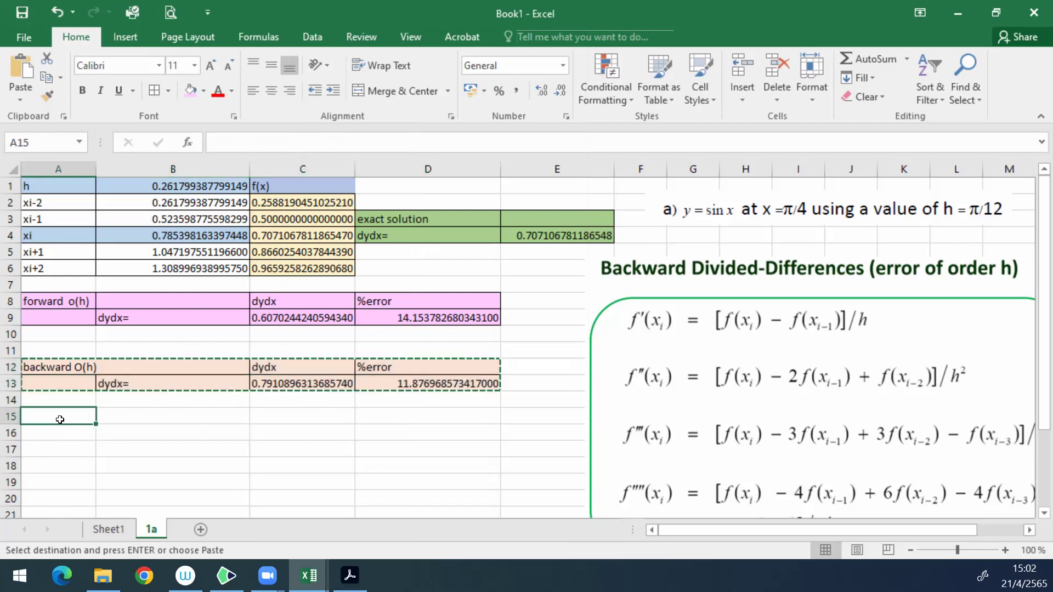
right_click(59, 419)
click(94, 137)
click(348, 477)
Step: Change the fill of the backward-difference block A12:D13 to the lightest green theme color
drag(42, 372, 494, 384)
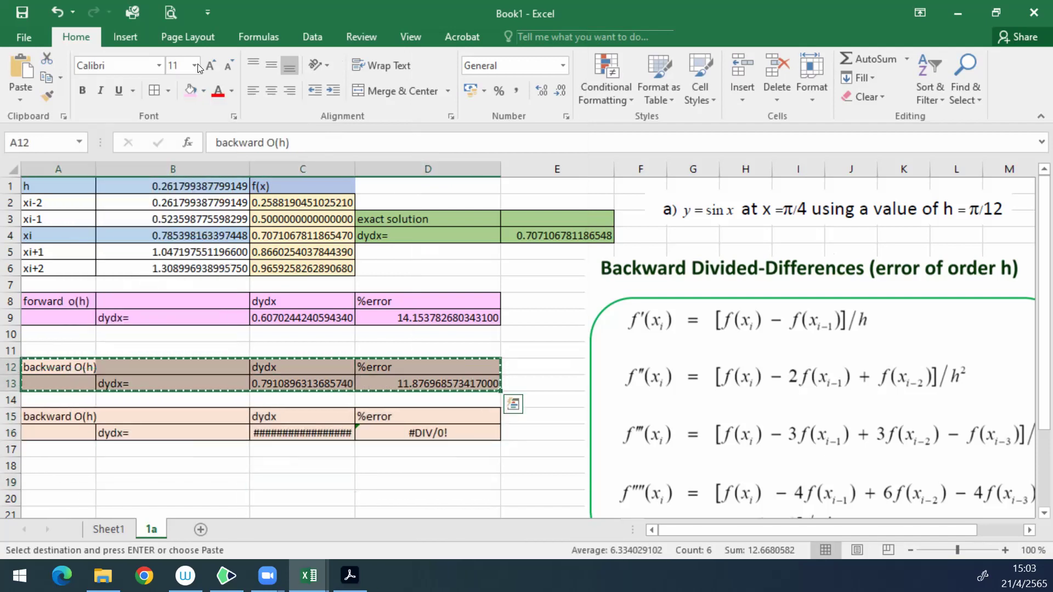
click(204, 90)
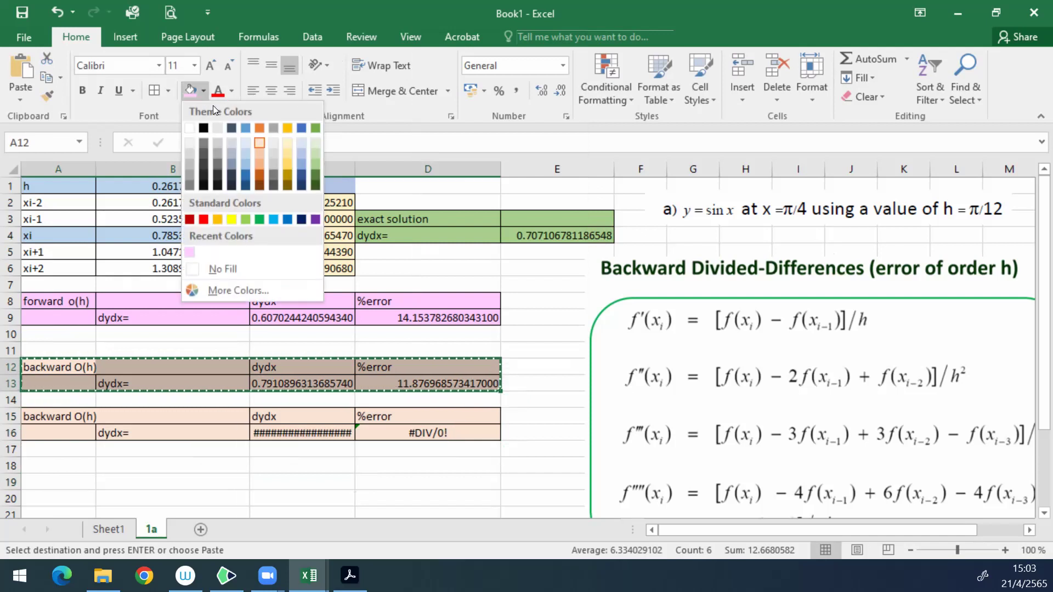
click(316, 145)
click(254, 495)
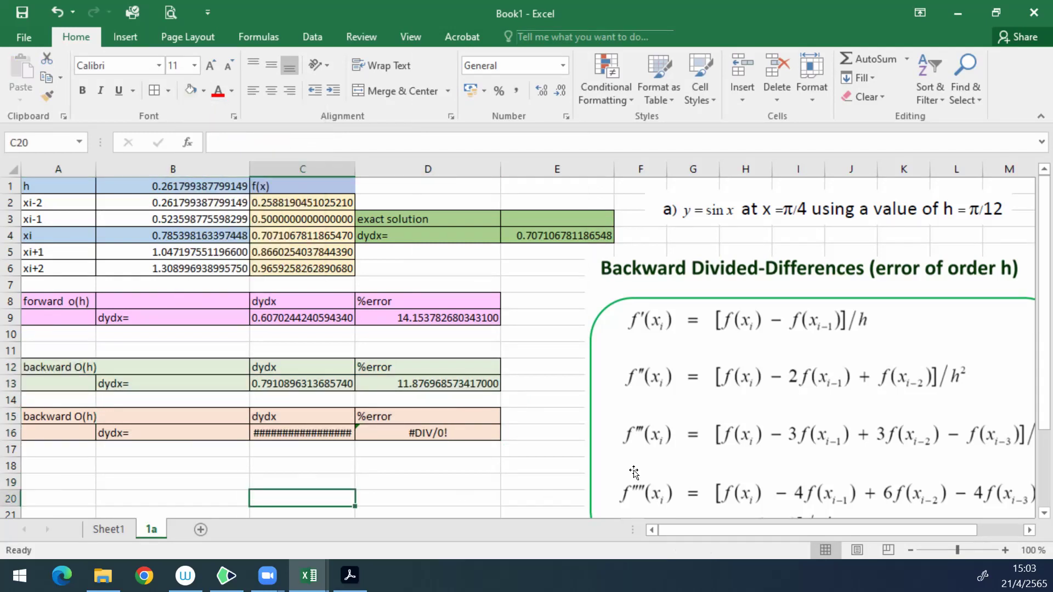
Step: Autofit the width of column C and clear the copied formulas from C16:D16
double_click(356, 174)
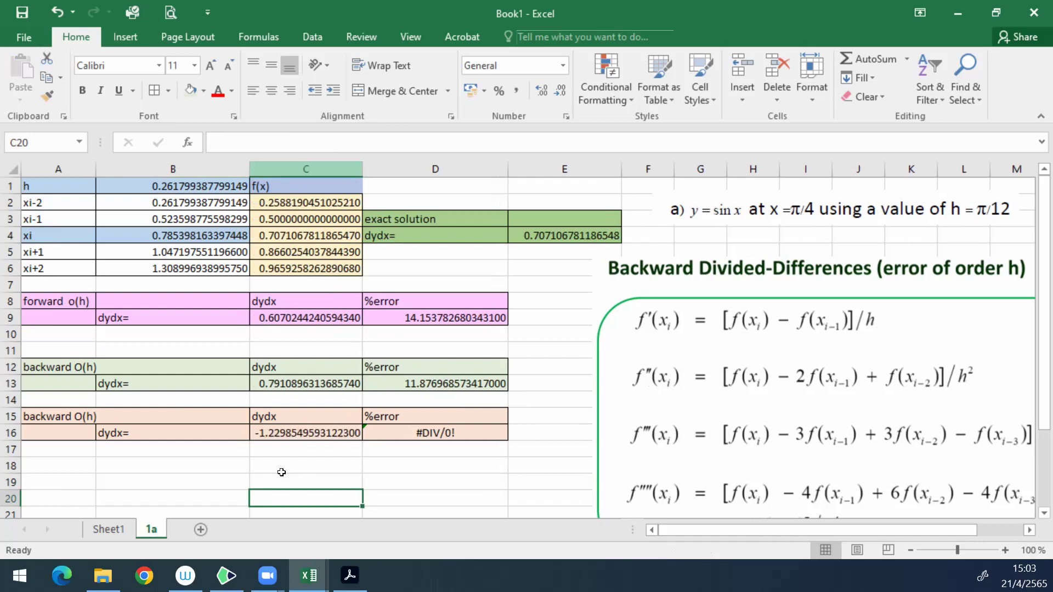
click(426, 468)
drag(283, 433, 424, 433)
key(Delete)
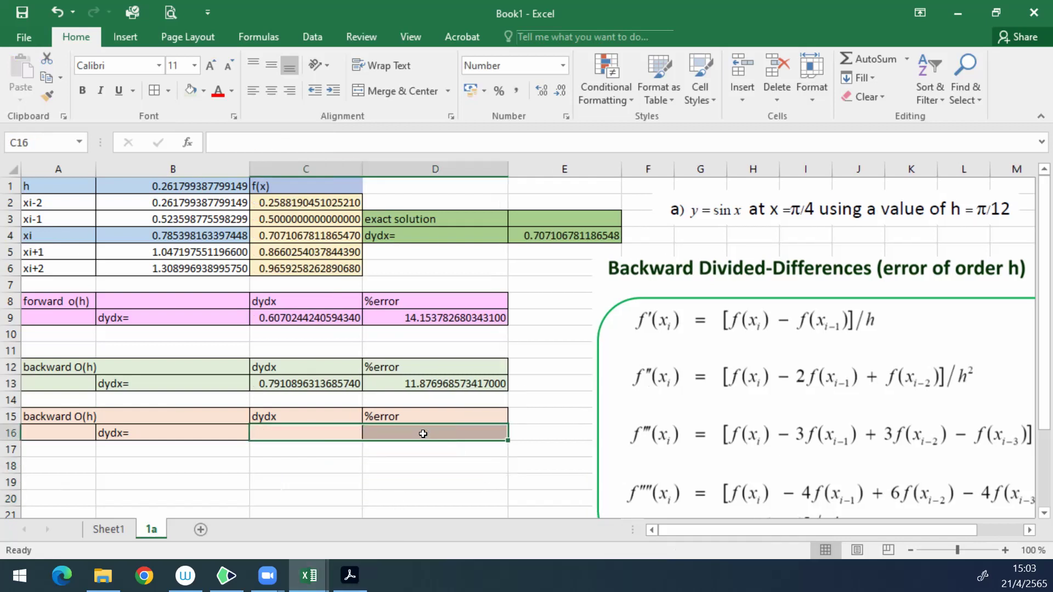
Step: Retitle cell A15 of the copied block "Central O(h2)"
click(53, 415)
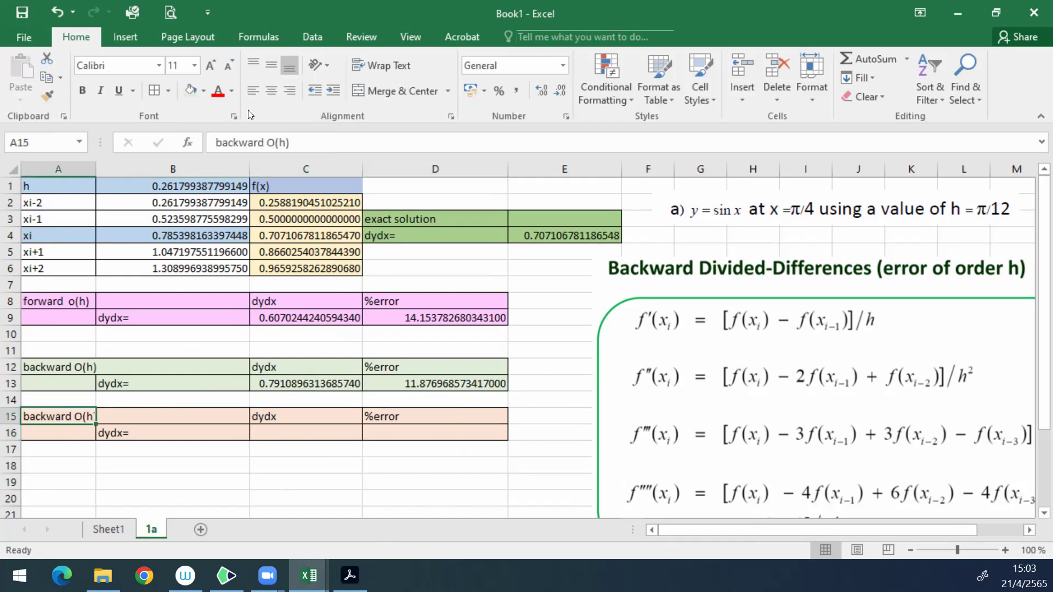
click(272, 142)
key(shift+Home)
text(Centr)
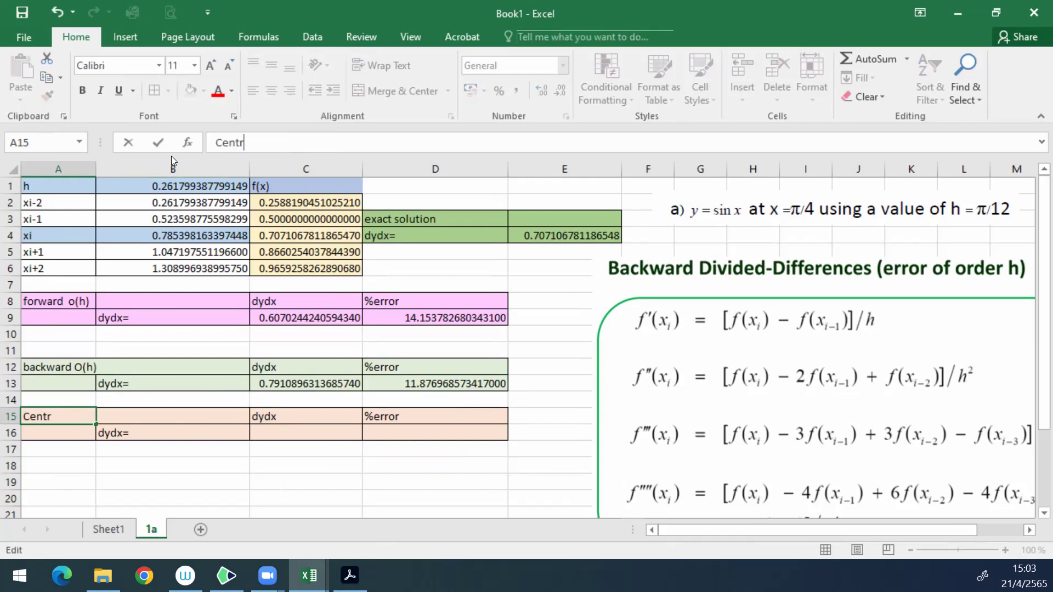
text(al O)
text(9h)
text((h)
text(2))
key(Return)
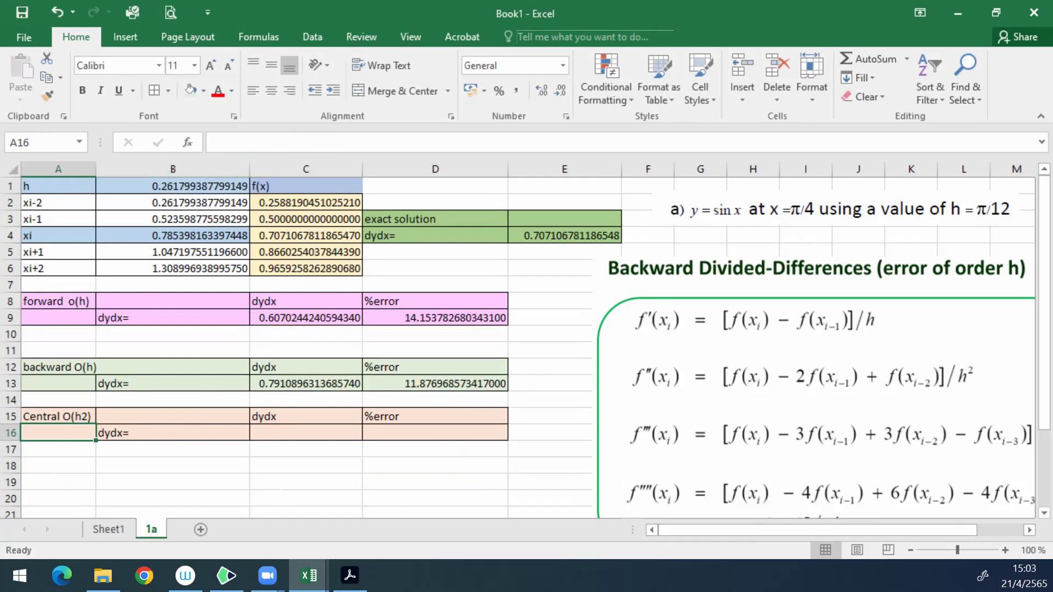
key(F2)
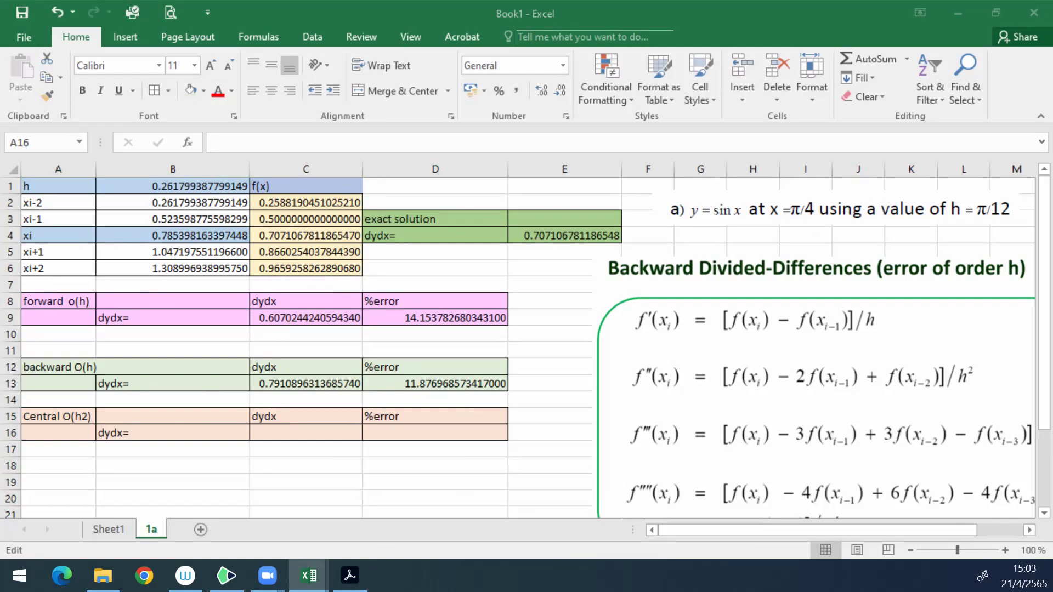
key(Escape)
click(319, 431)
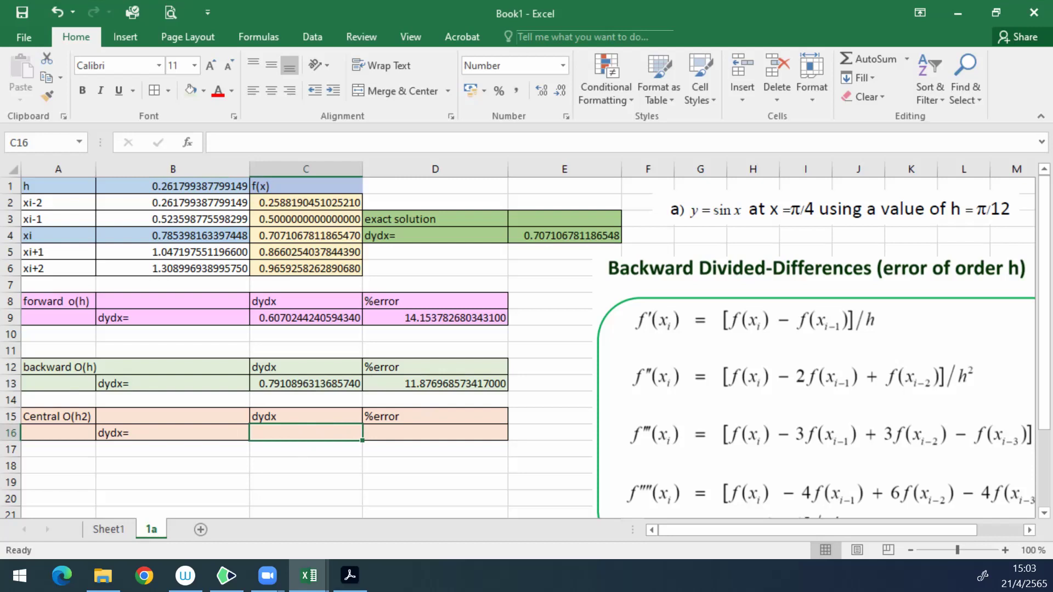
key(F2)
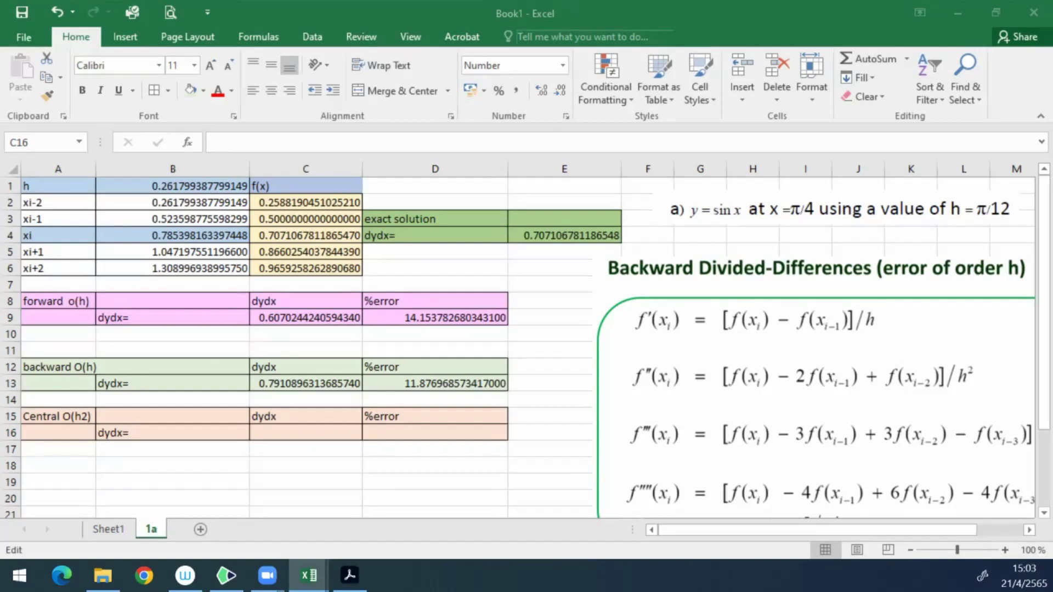
Step: Delete the backward divided-differences formula picture from sheet 1a
click(747, 366)
click(763, 388)
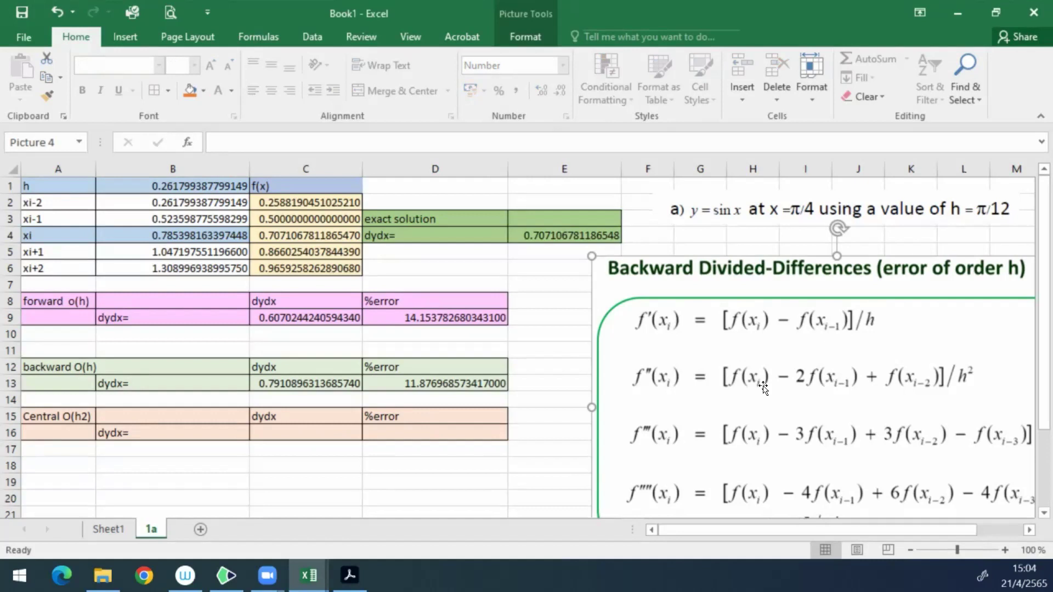
key(Delete)
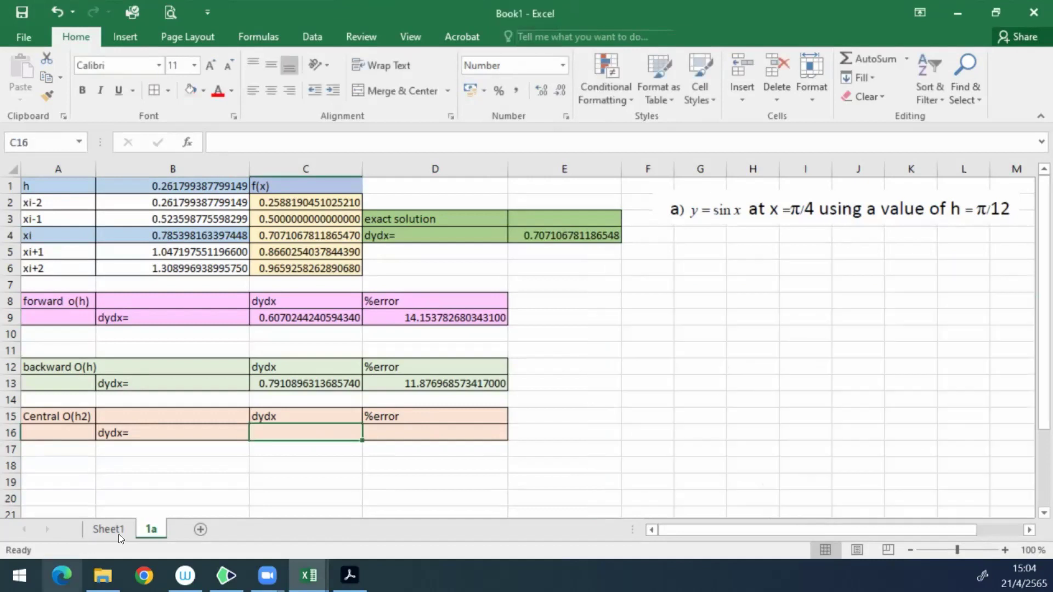
Step: Copy the "Central Divided-Differences (error of order h2)" picture from Sheet1 and paste it into sheet 1a at cell F10
click(109, 530)
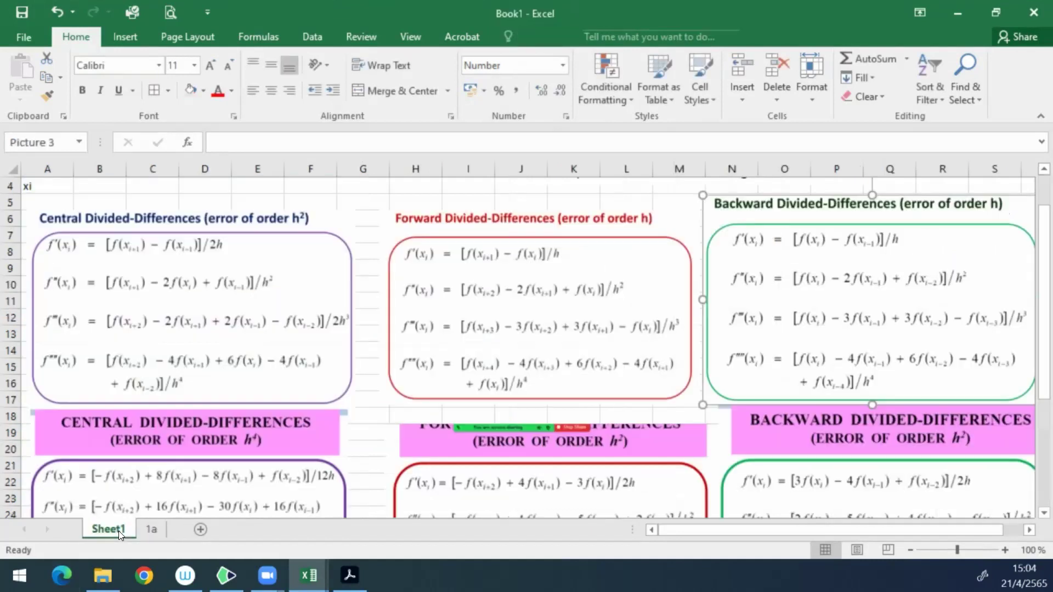
click(170, 293)
right_click(168, 287)
click(217, 321)
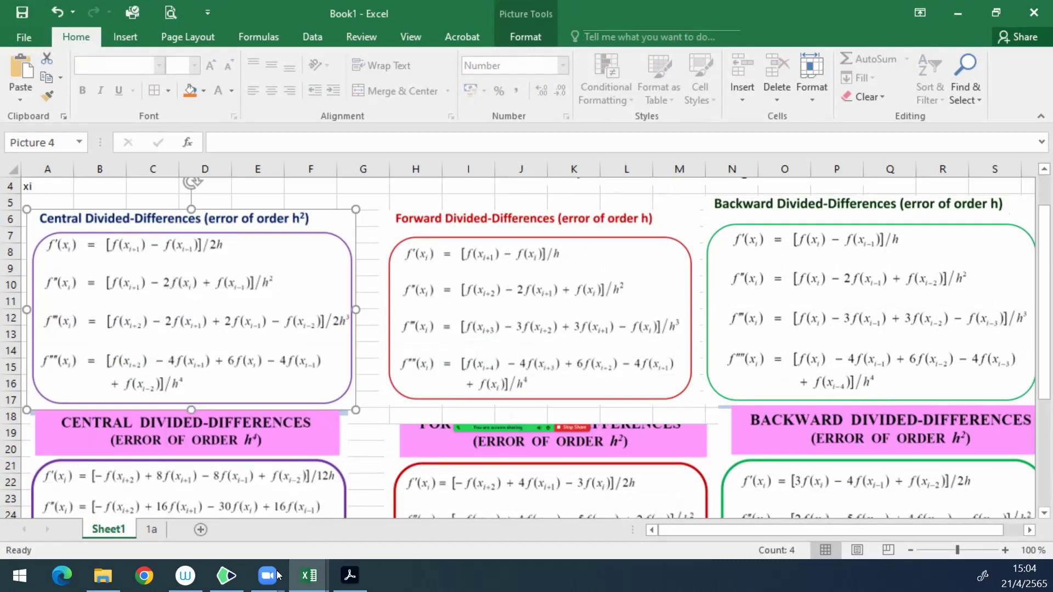
click(151, 529)
right_click(668, 343)
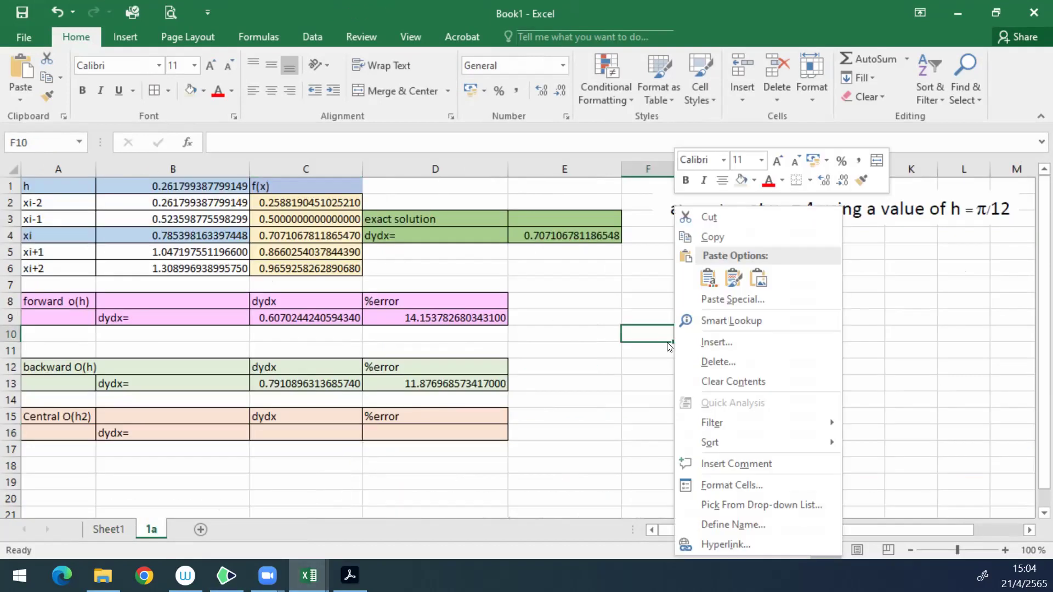
click(705, 228)
Step: Enlarge the central divided-differences picture and place it beneath the problem statement, clear of the result blocks
drag(696, 357, 696, 288)
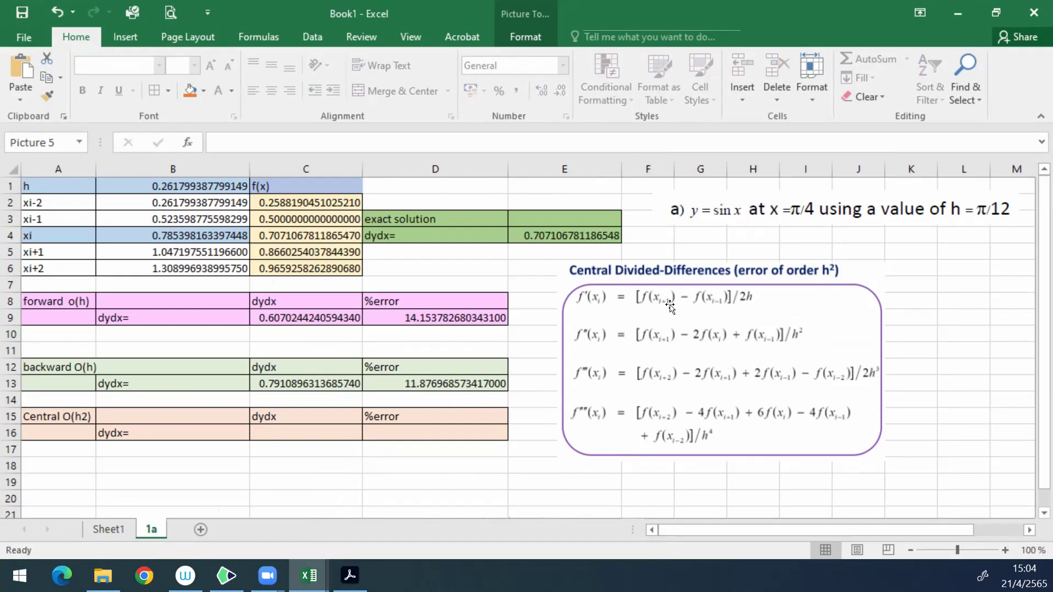
drag(884, 464, 993, 488)
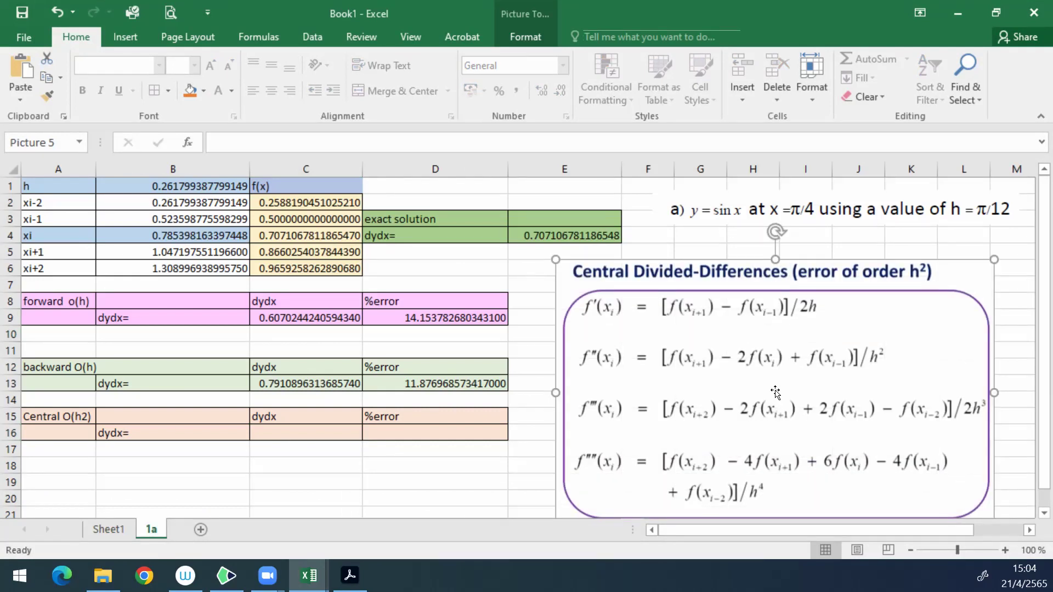
drag(900, 465, 875, 462)
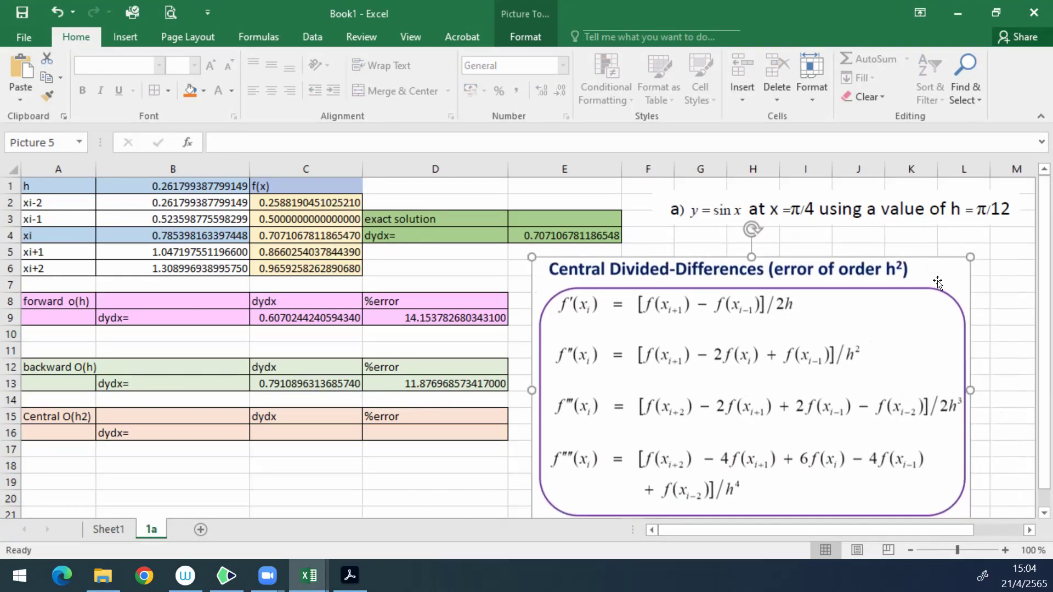
drag(969, 257, 983, 251)
drag(866, 315, 881, 319)
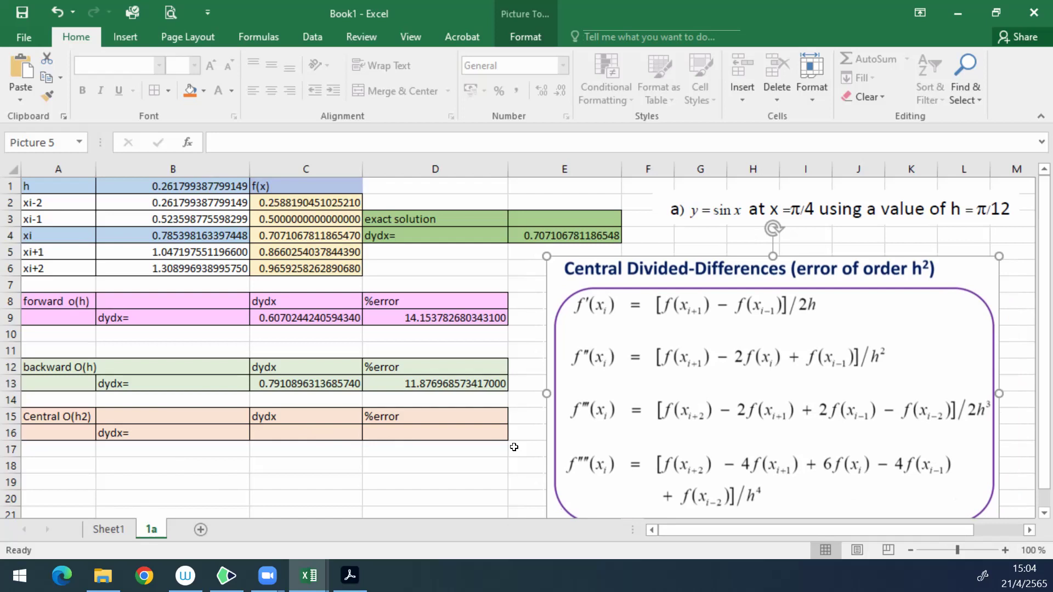
Step: Enter the central-difference derivative formula =(C5-C3)/(2*B1) in cell C16
key(Escape)
text(=)
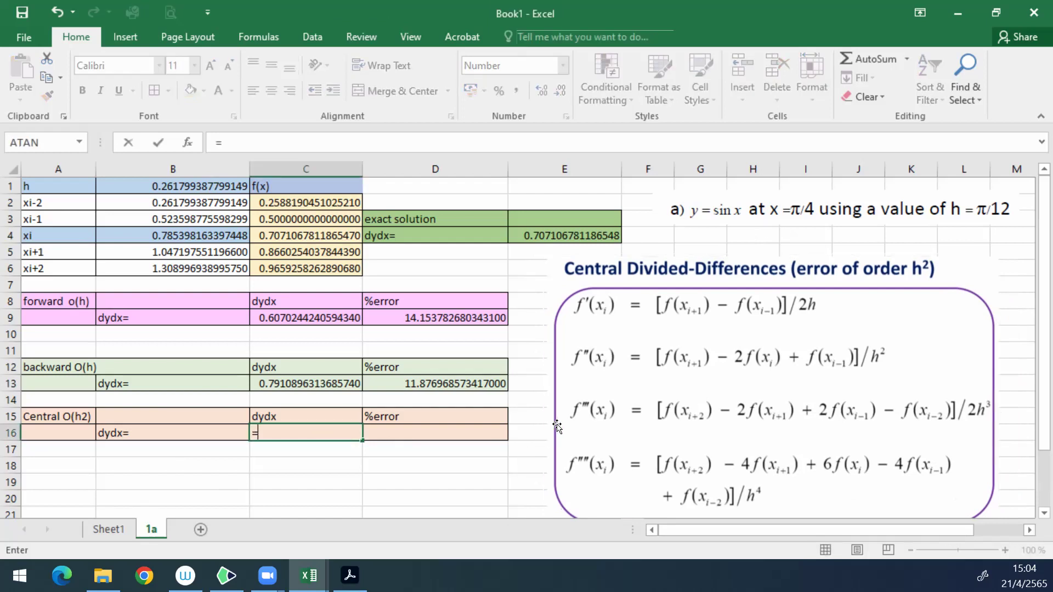
click(303, 248)
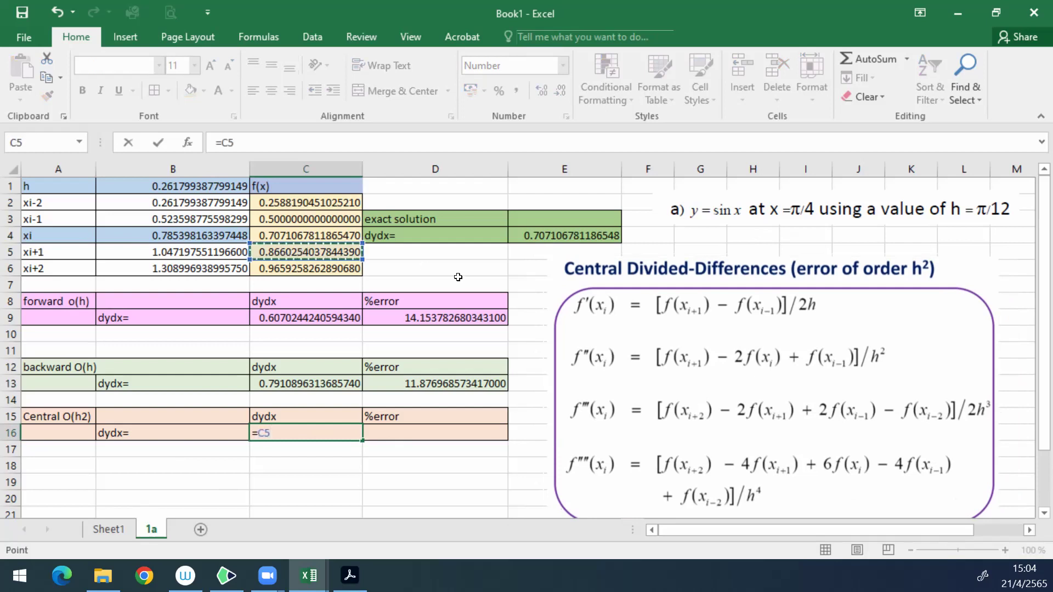
key(BackSpace)
key(BackSpace)
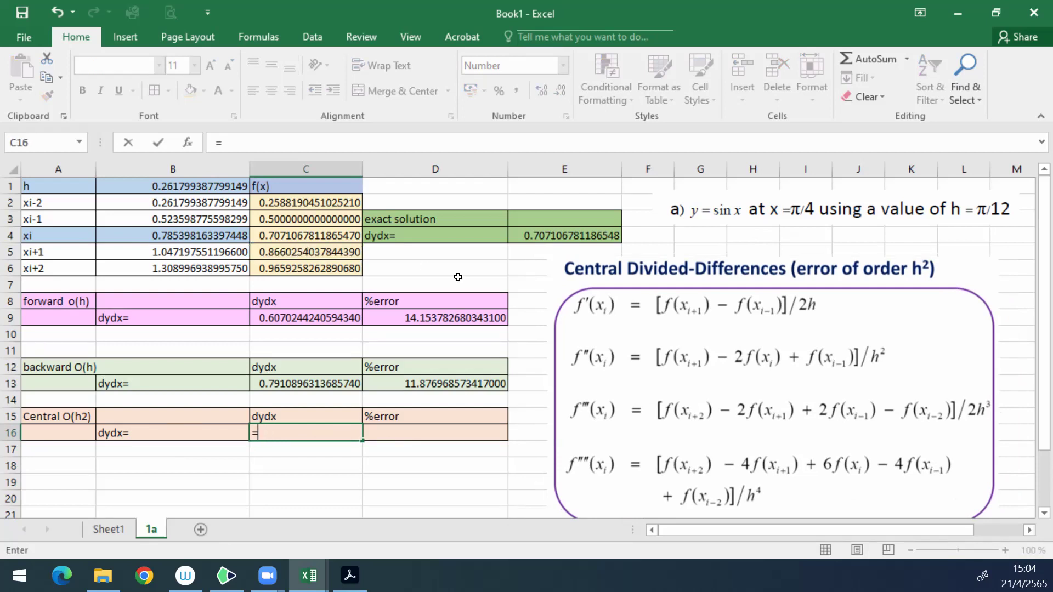
text(()
click(345, 252)
text(-)
click(333, 218)
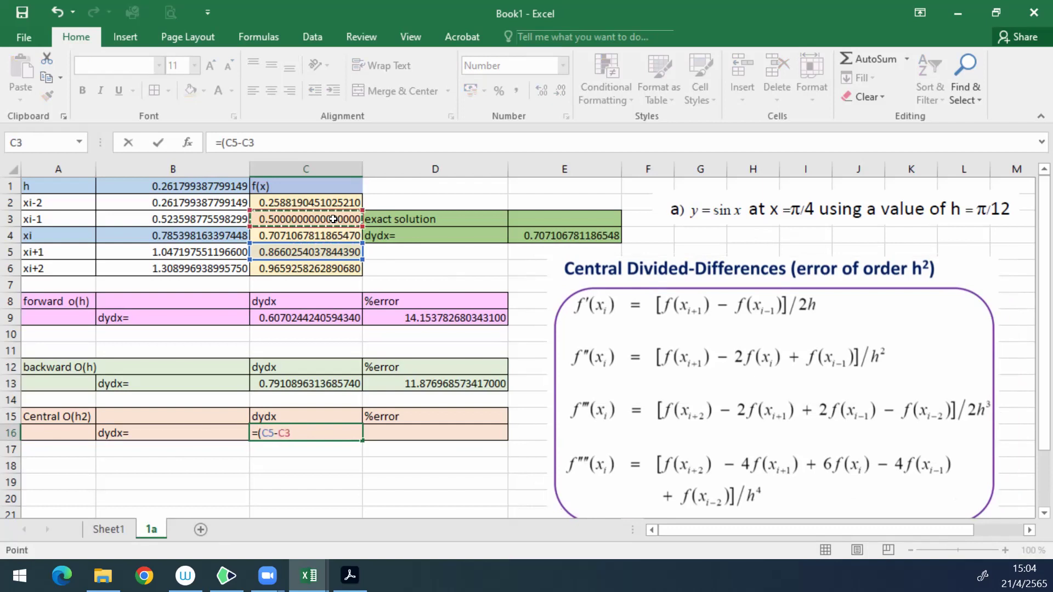
text()/(2*)
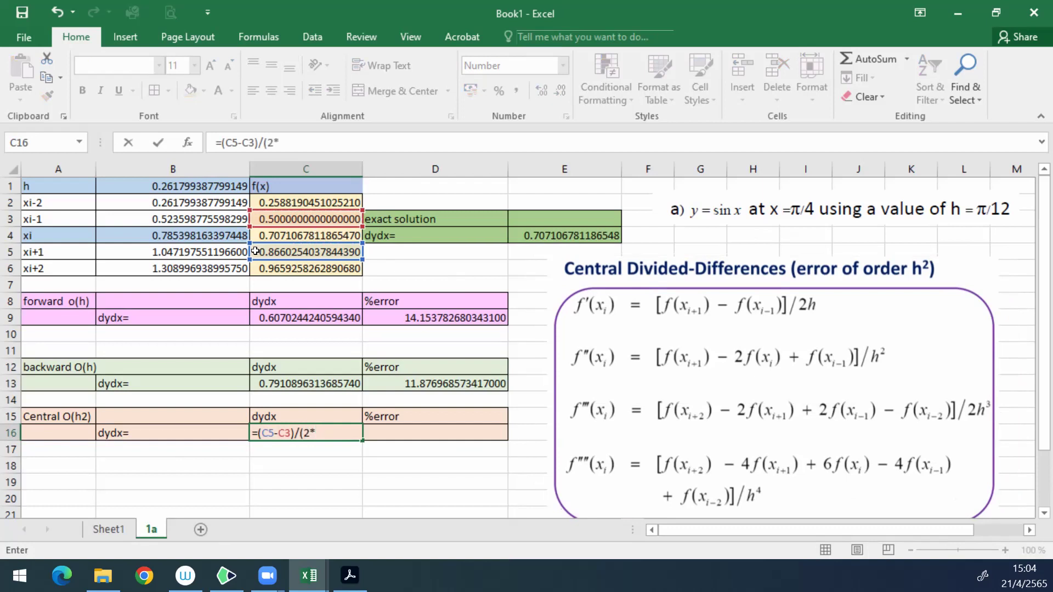
click(171, 187)
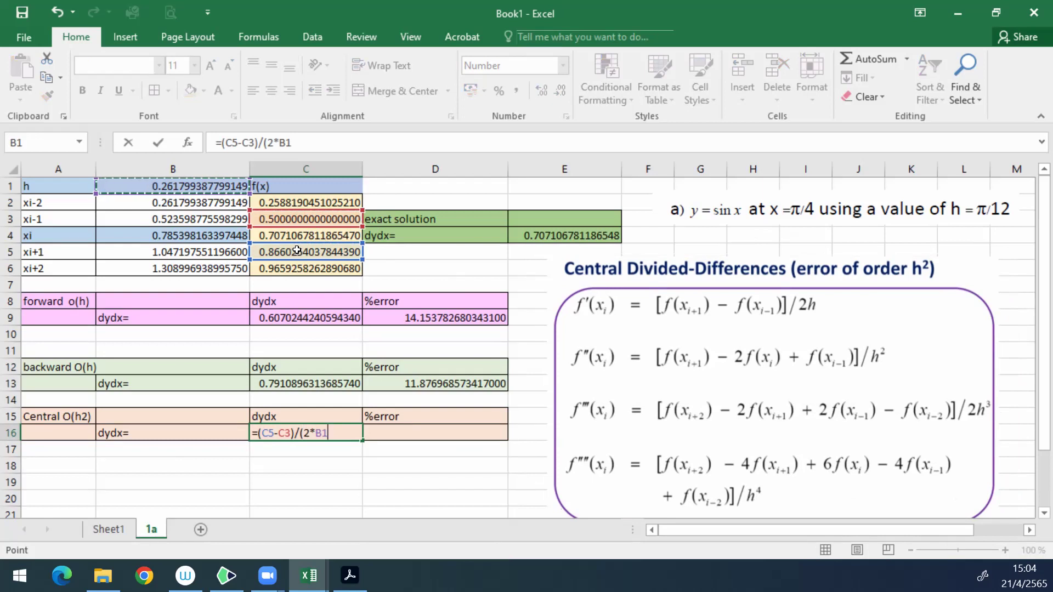
text())
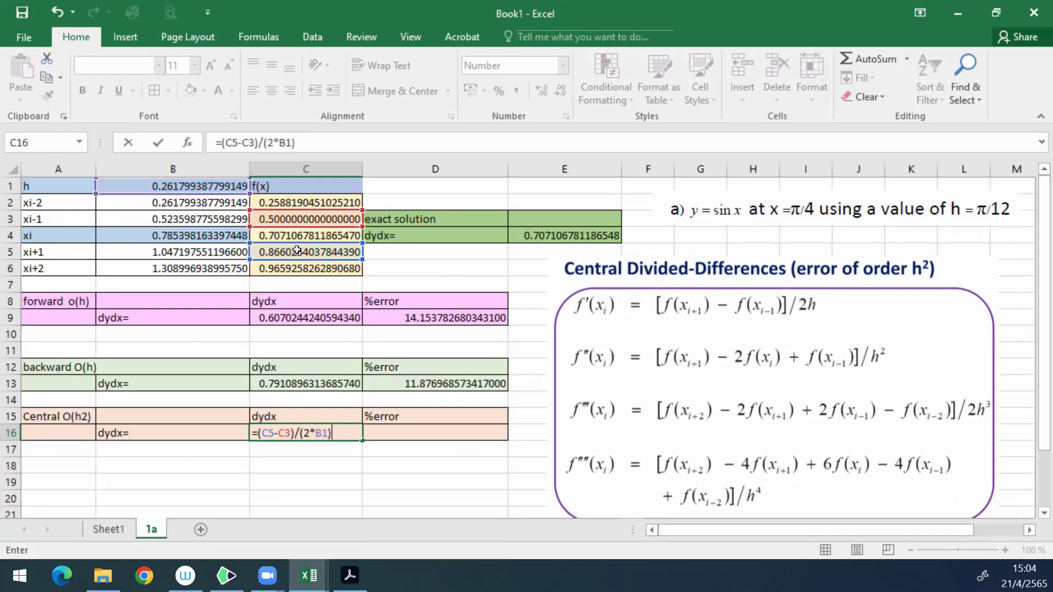
key(Return)
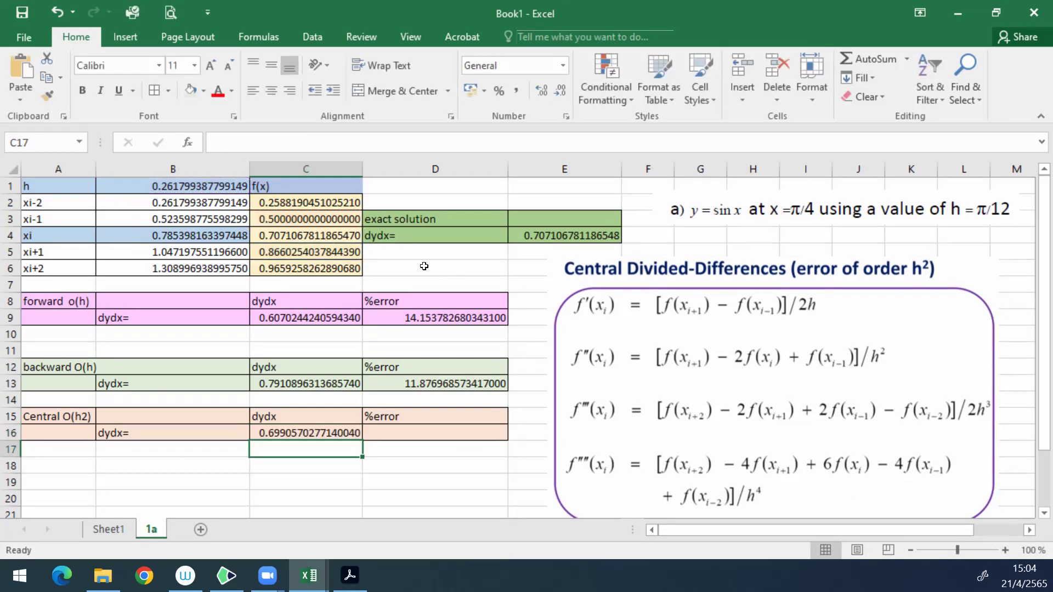
Step: Enter the central-difference percent error formula =abs(C16-E4)/E4*100 in cell D16
click(469, 434)
text(abs)
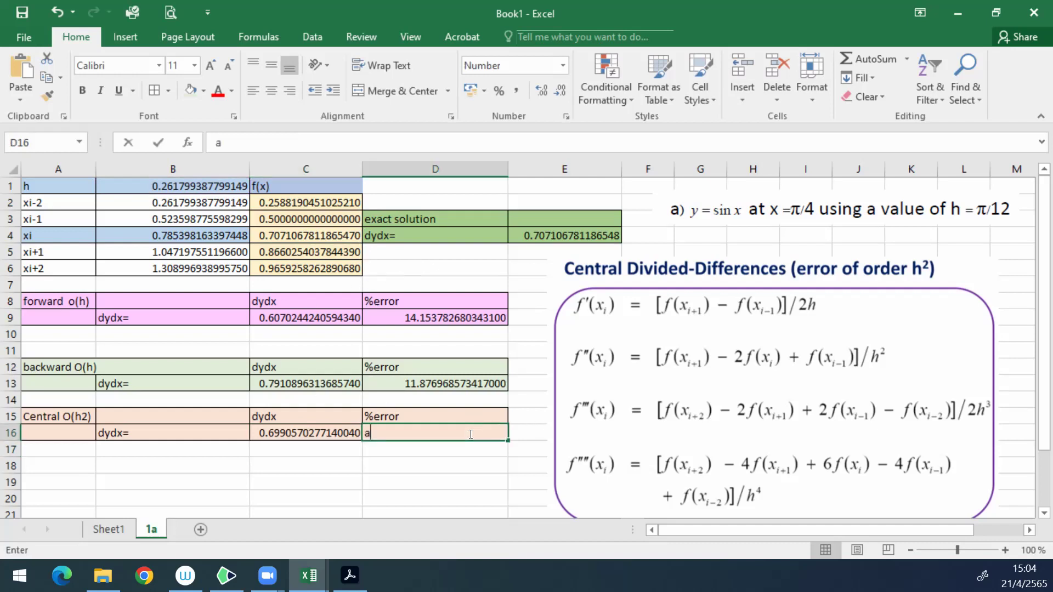
key(BackSpace)
key(BackSpace)
key(BackSpace)
text(=abs()
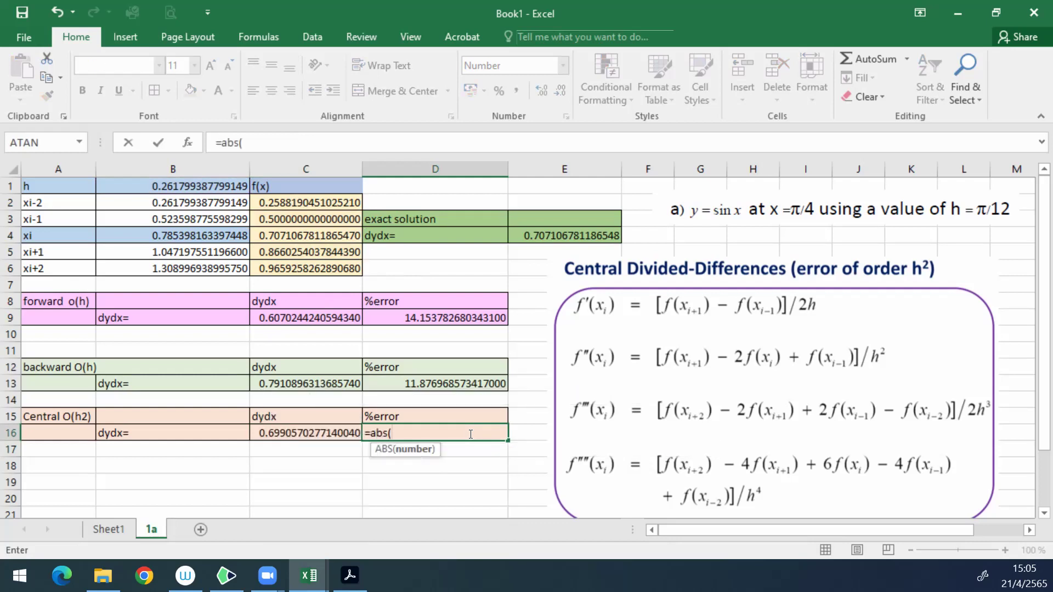
click(307, 433)
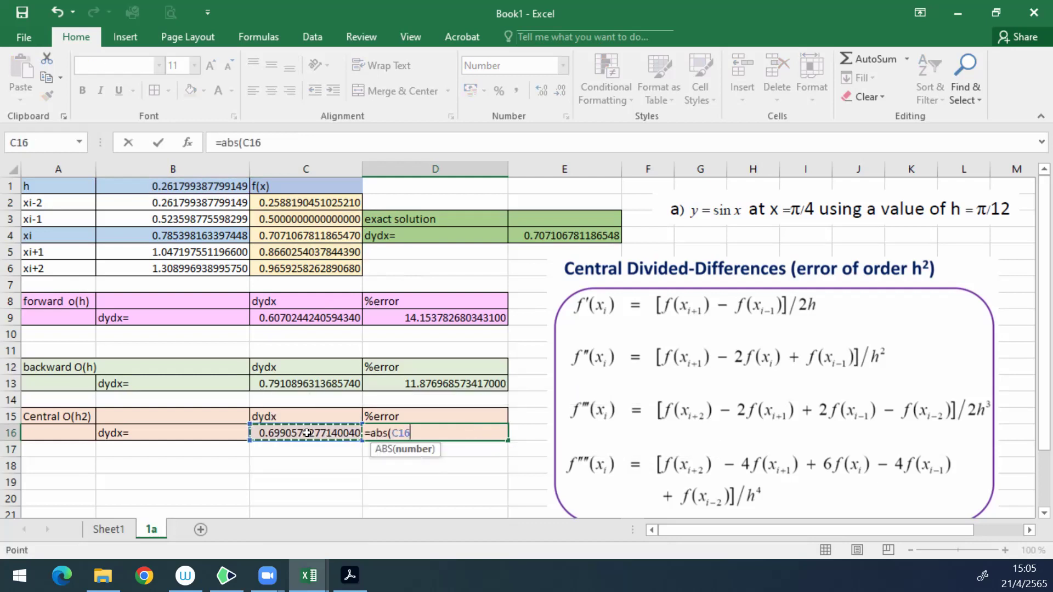
text(-)
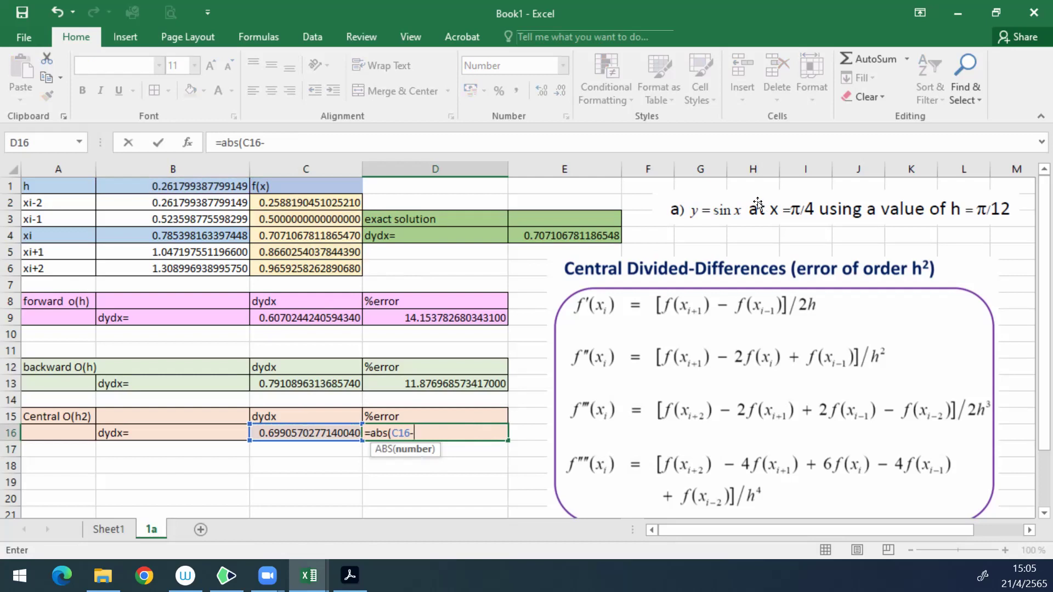
click(570, 236)
text()/)
click(571, 238)
text(*100)
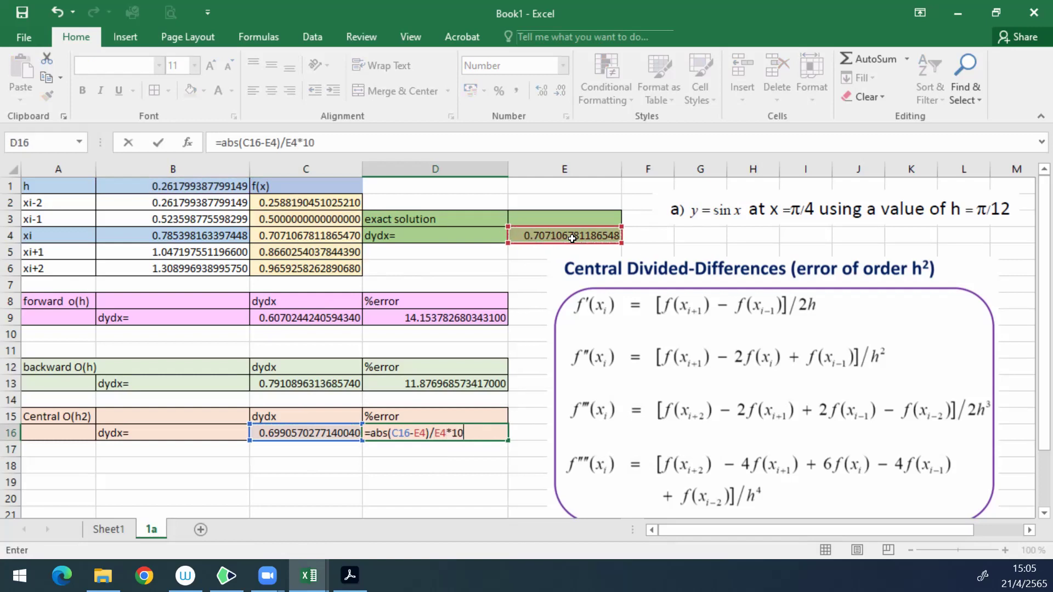
key(Return)
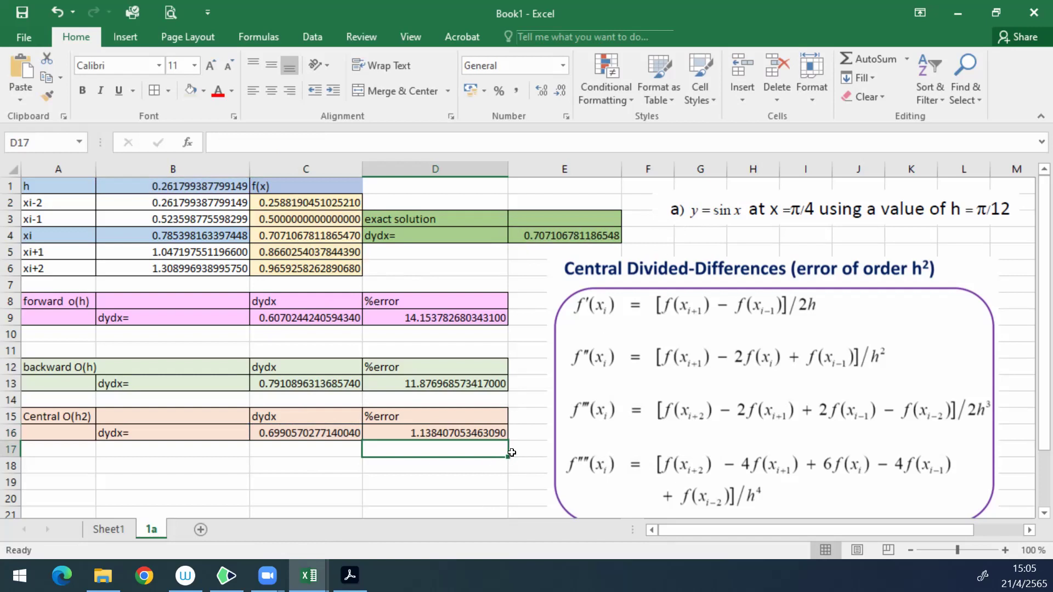
Step: Delete the central divided-differences formula picture from sheet 1a
click(771, 382)
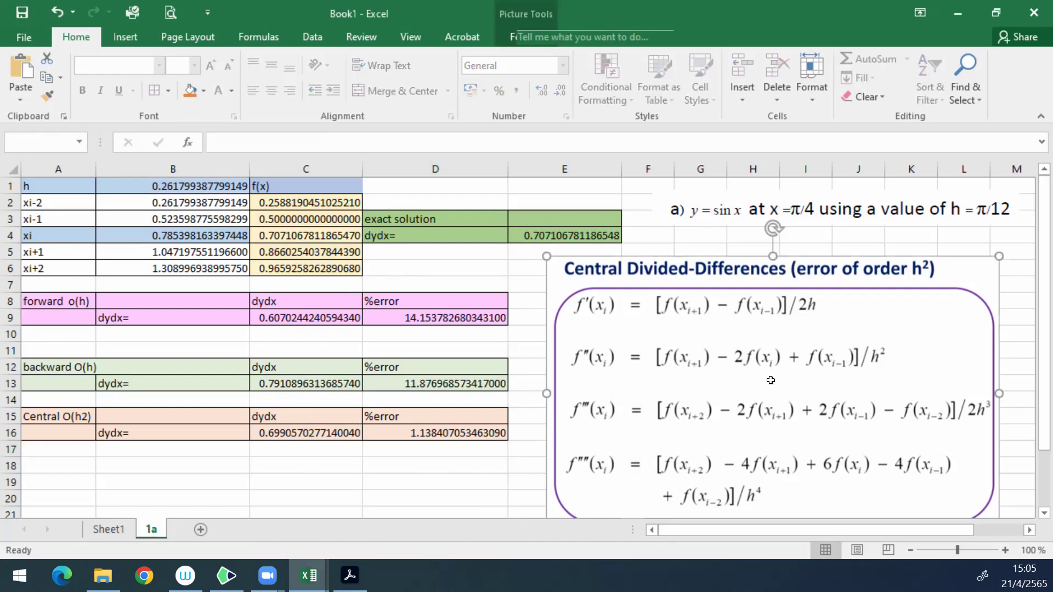
key(Delete)
click(652, 361)
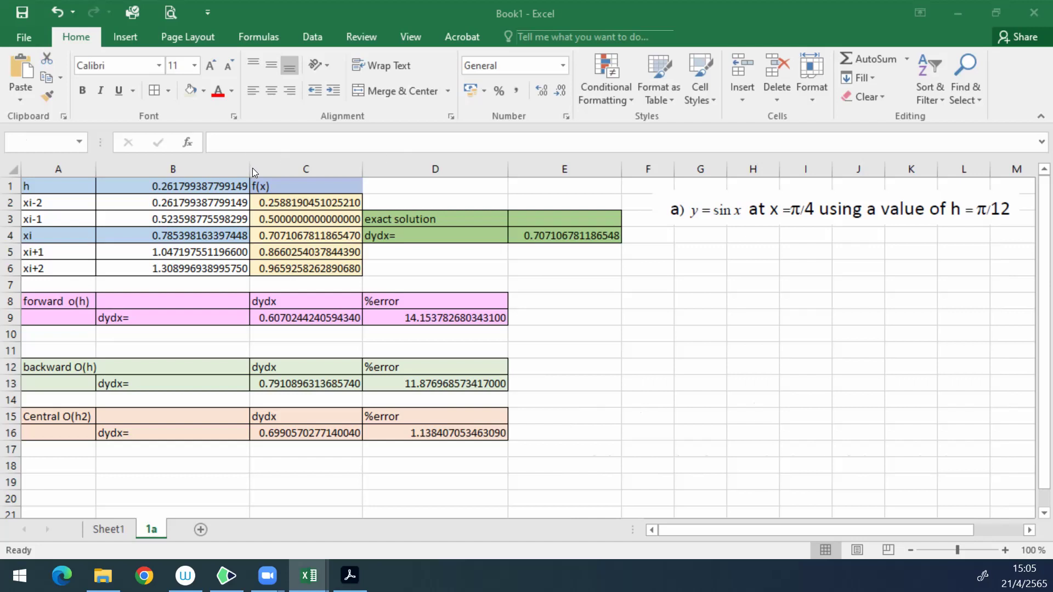
Step: Narrow column B so it just fits its 15-decimal values
drag(250, 168, 230, 165)
drag(229, 166, 215, 165)
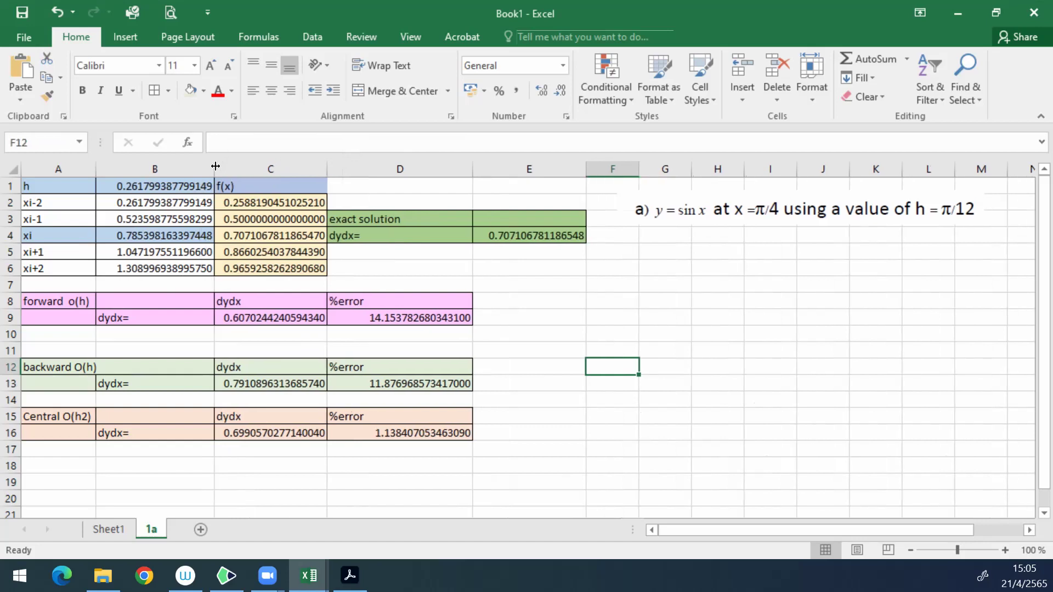
click(549, 327)
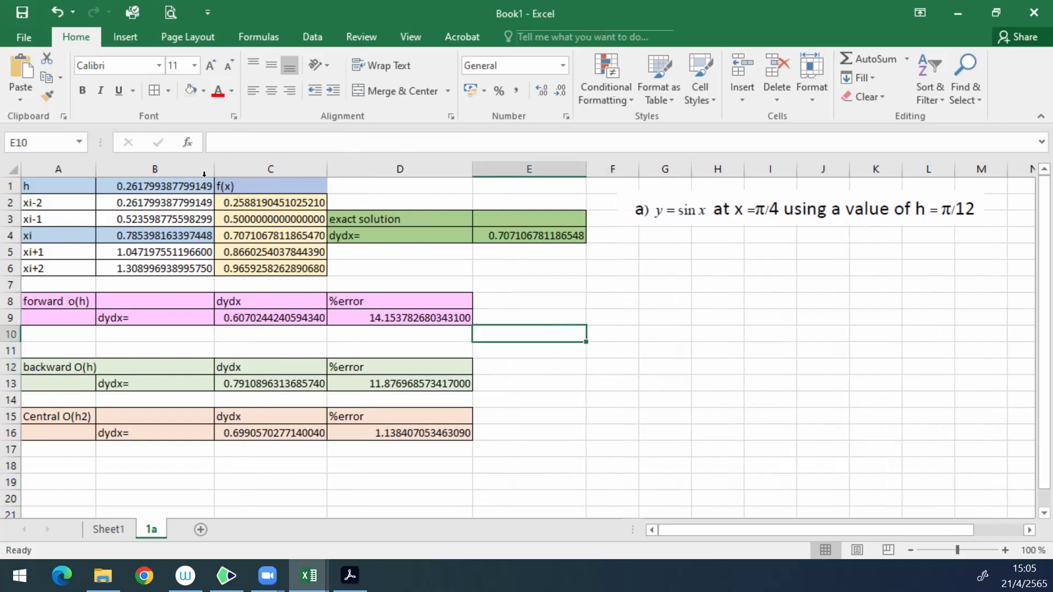
key(ctrl+s)
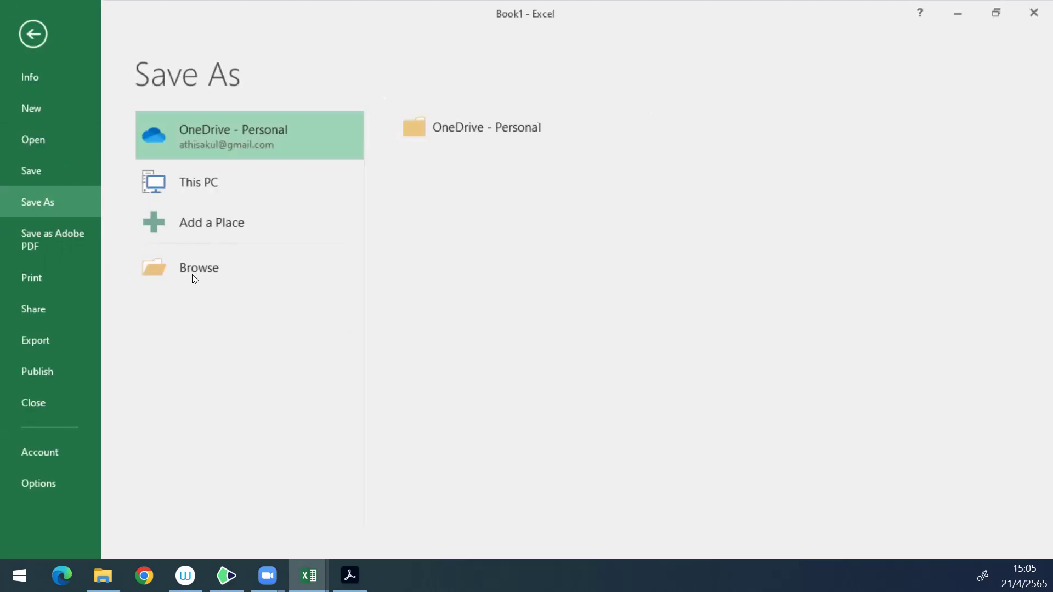
click(225, 269)
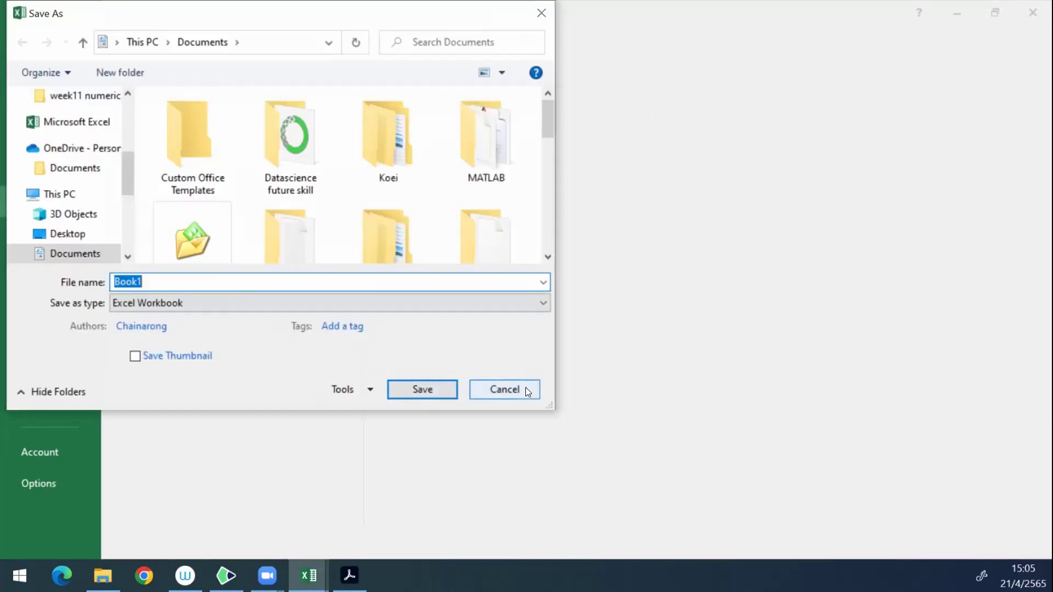
click(504, 389)
click(29, 31)
click(714, 381)
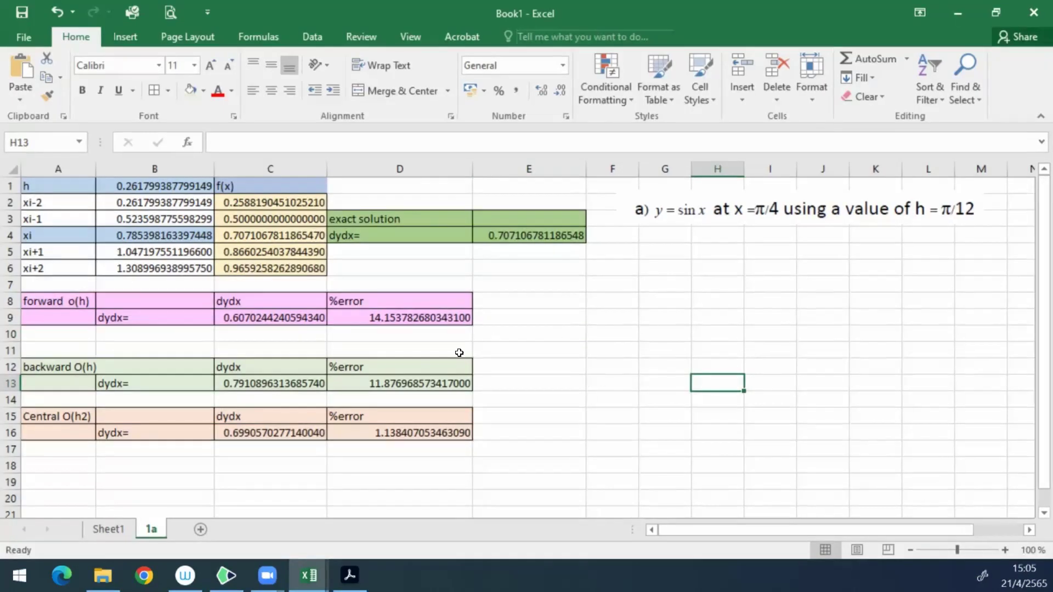
Step: Copy the forward, backward and central result blocks A8:D16 to F8 and widen columns F, H and I to fit their contents
drag(55, 301, 417, 430)
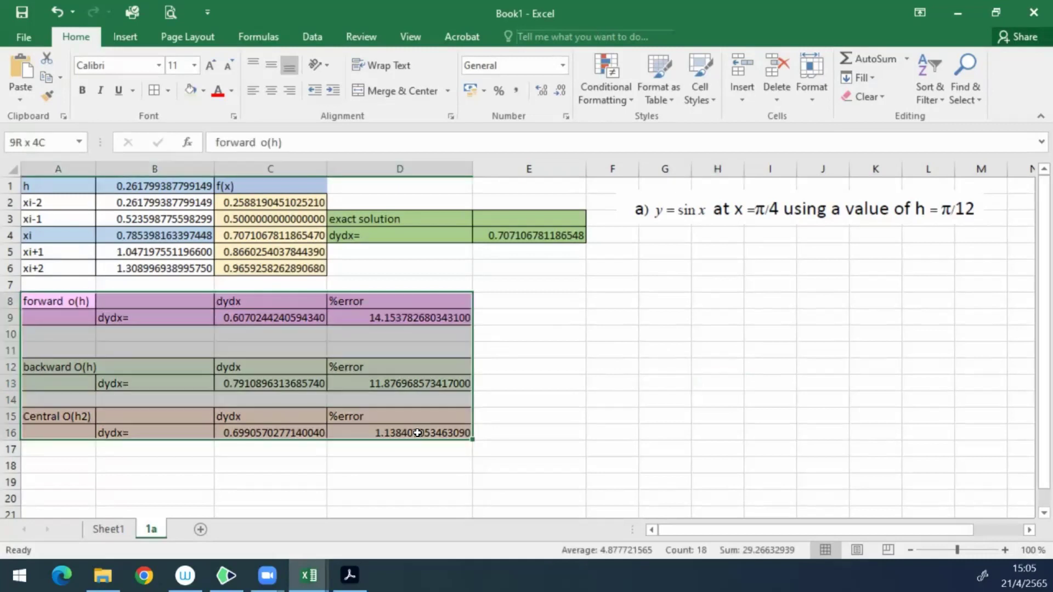
right_click(416, 419)
click(485, 98)
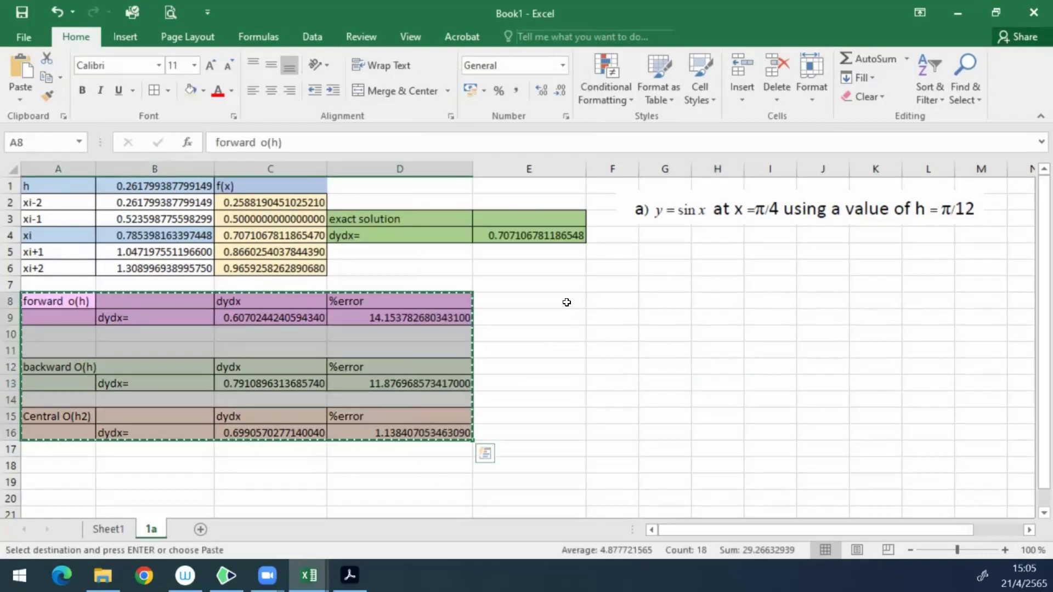
click(610, 300)
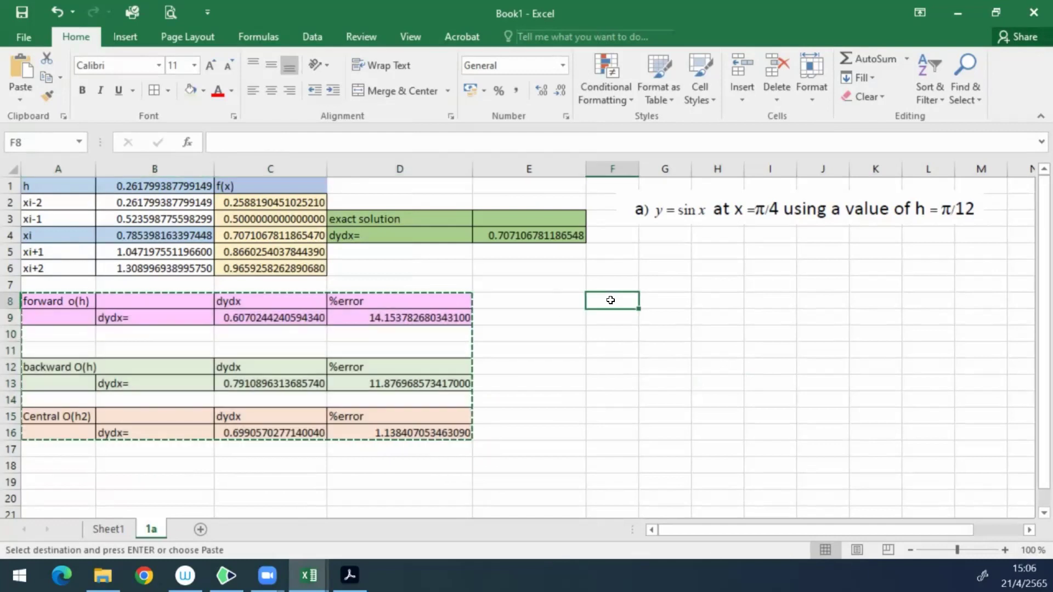
right_click(610, 300)
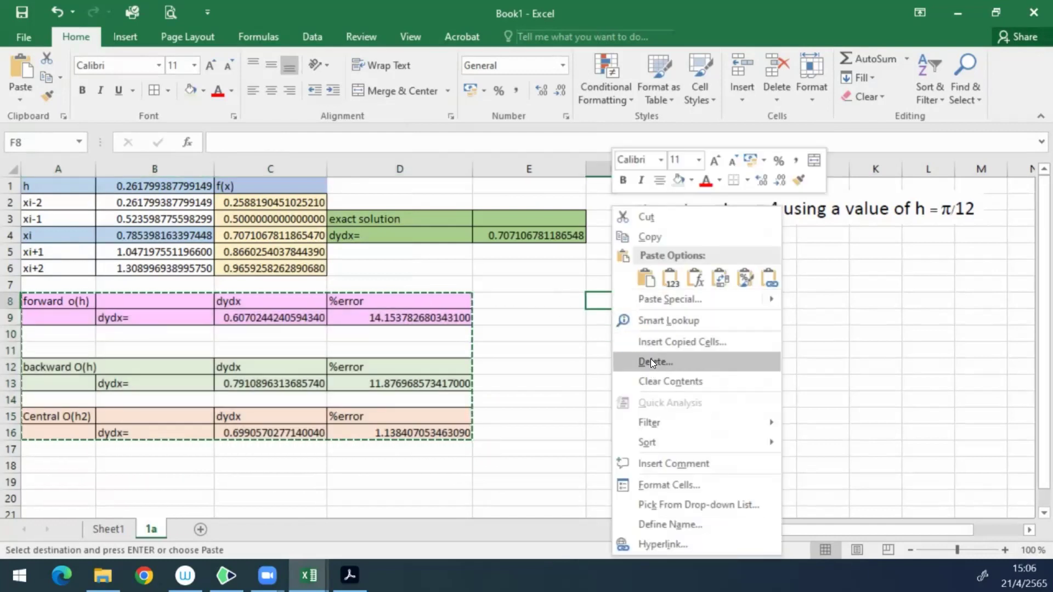
click(646, 277)
click(974, 274)
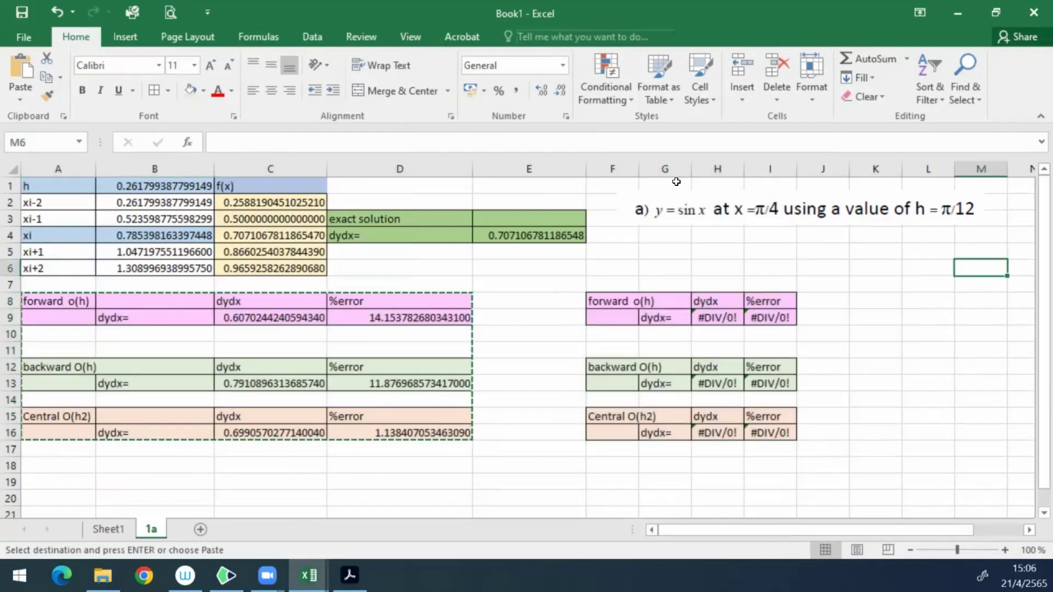
double_click(639, 169)
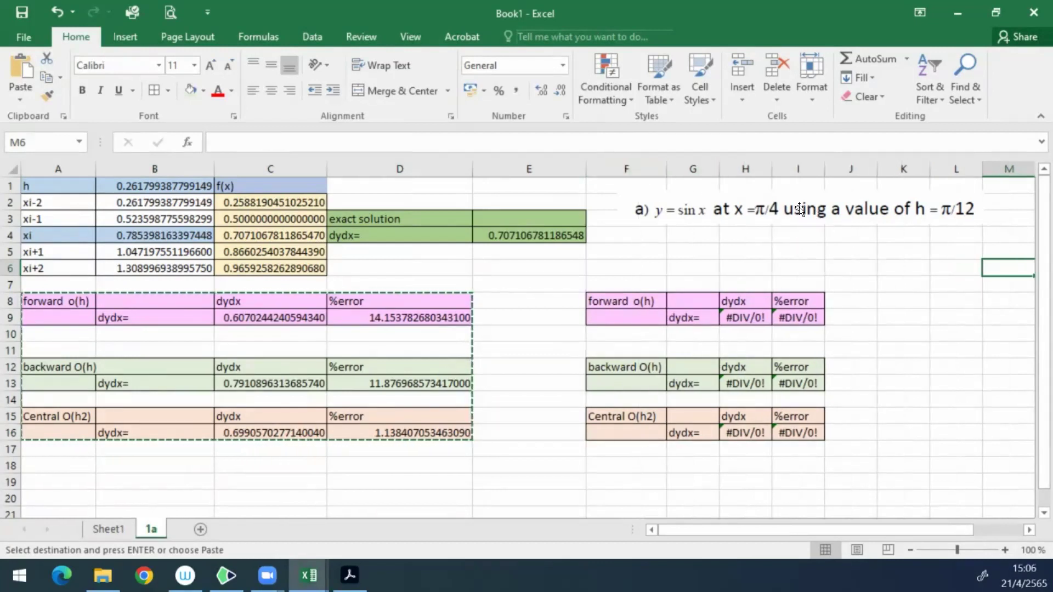
drag(772, 169, 977, 160)
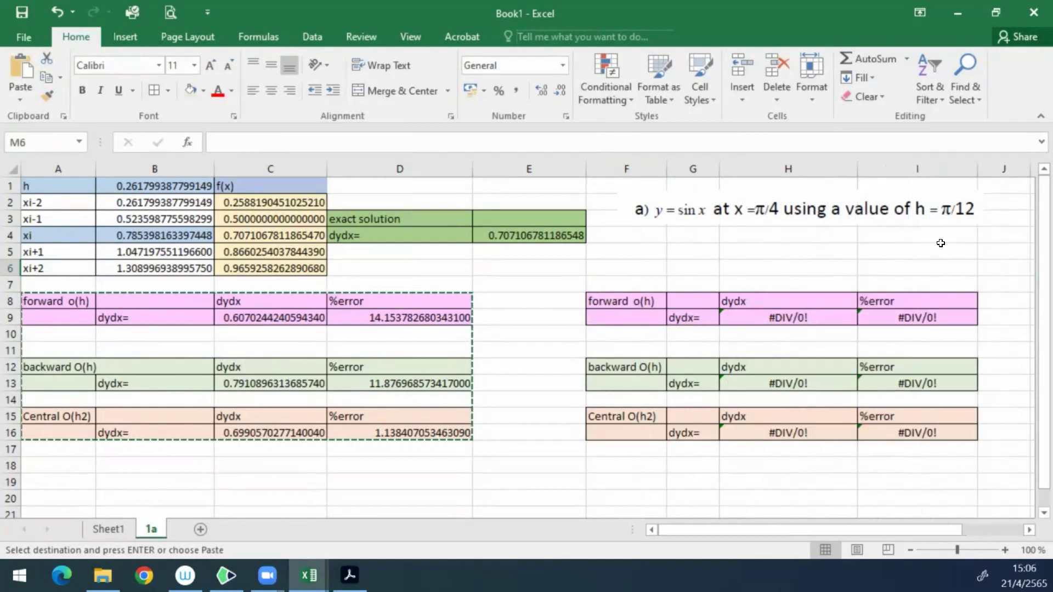
Step: Enter the second-order forward-difference derivative formula =(-C6+4*C5-3*C4)/(2*B1) in cell H9
click(803, 324)
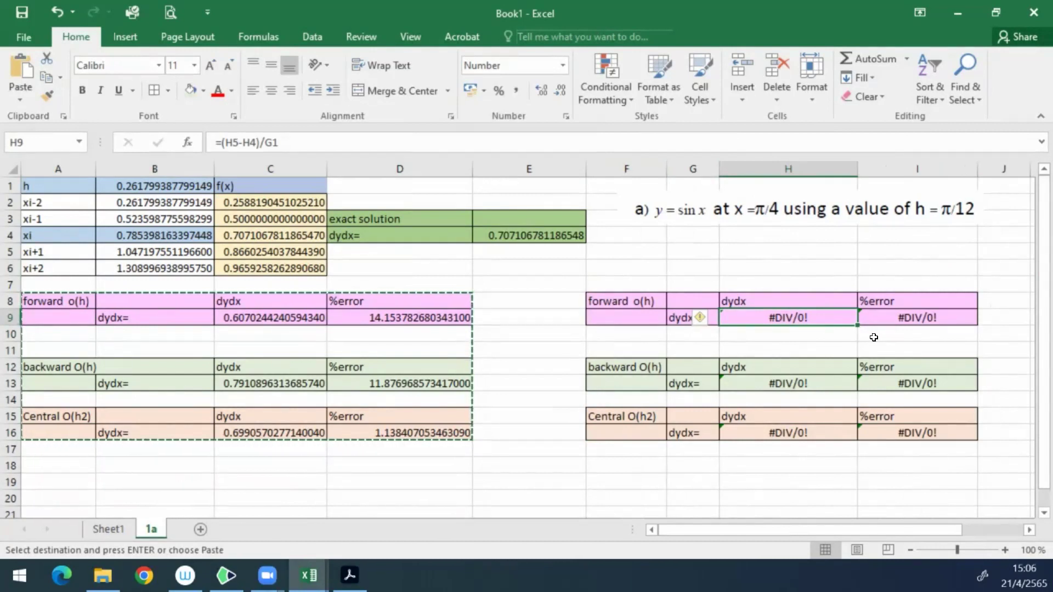
text(=)
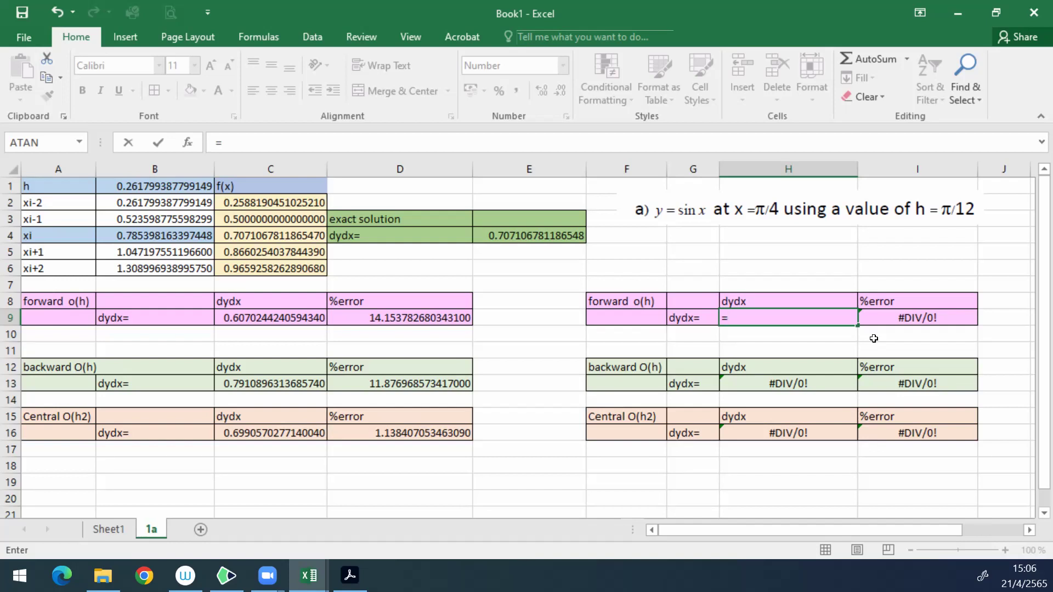
text((-)
click(296, 265)
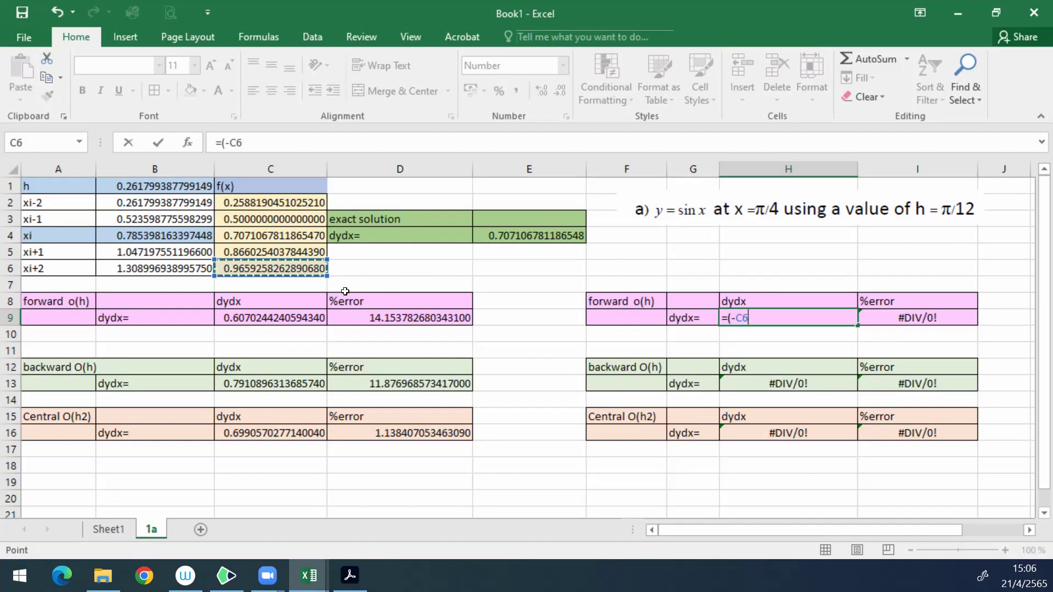
text(-)
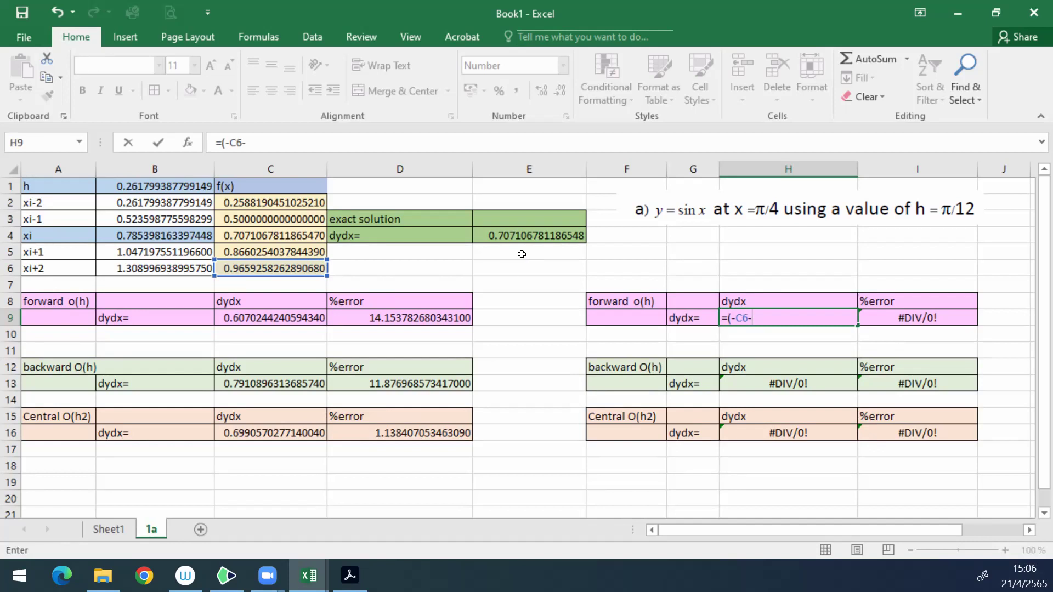
key(BackSpace)
text(4)
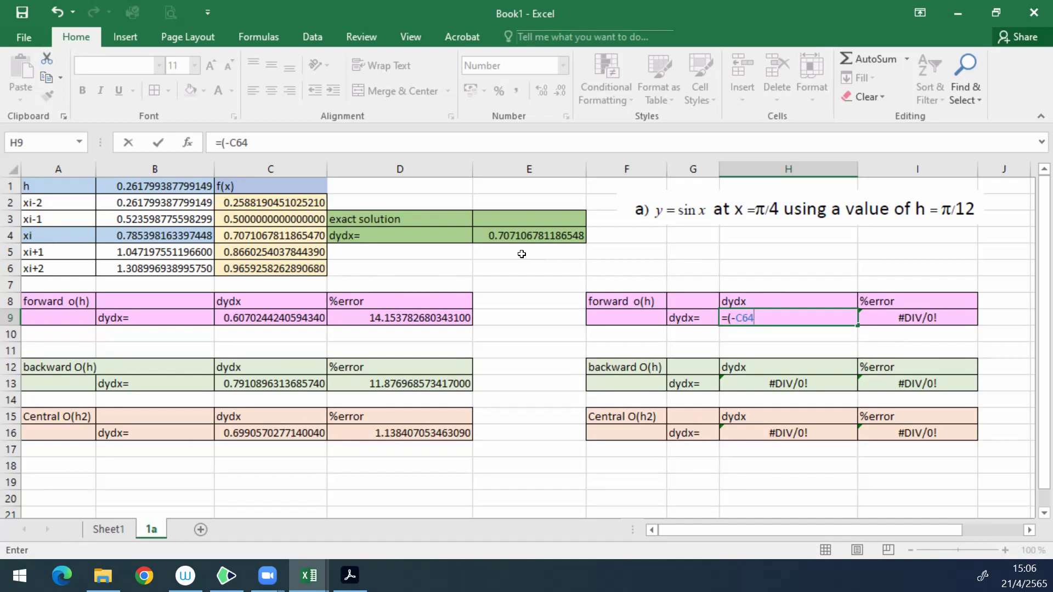
key(BackSpace)
text(+4*)
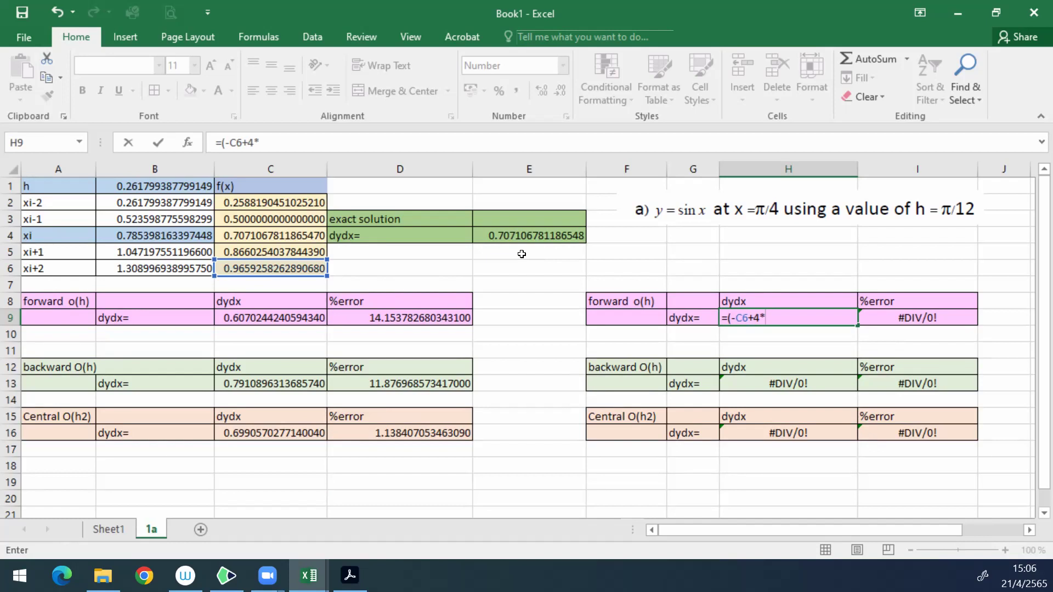
click(275, 253)
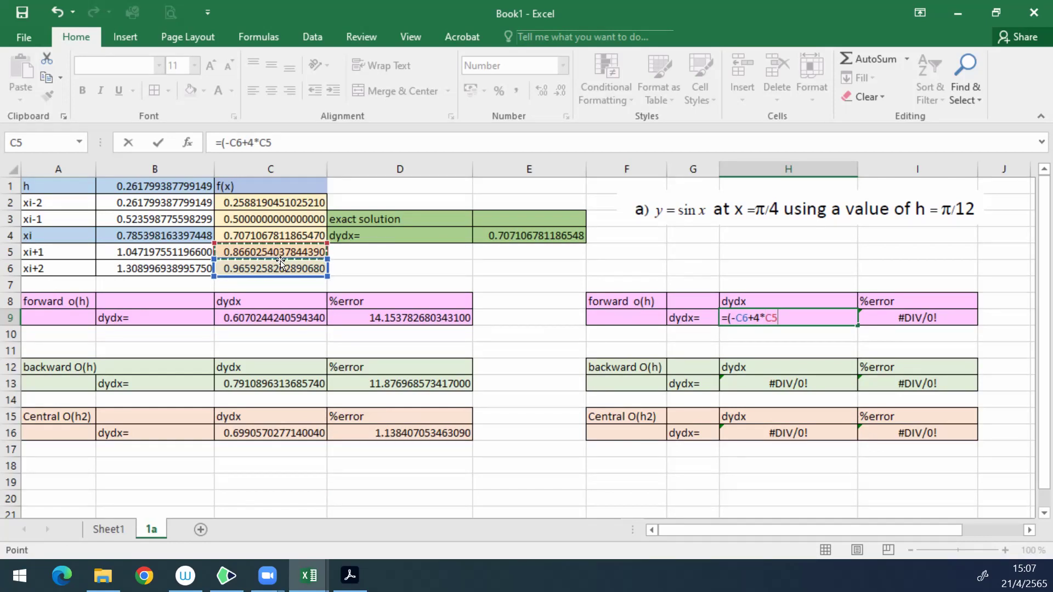
text(-3*)
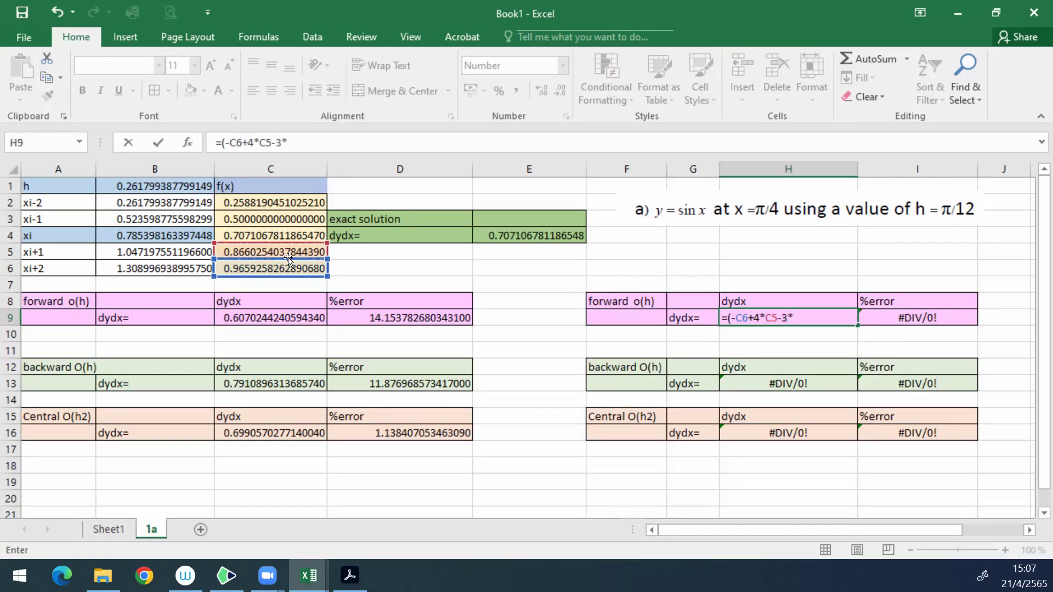
click(287, 236)
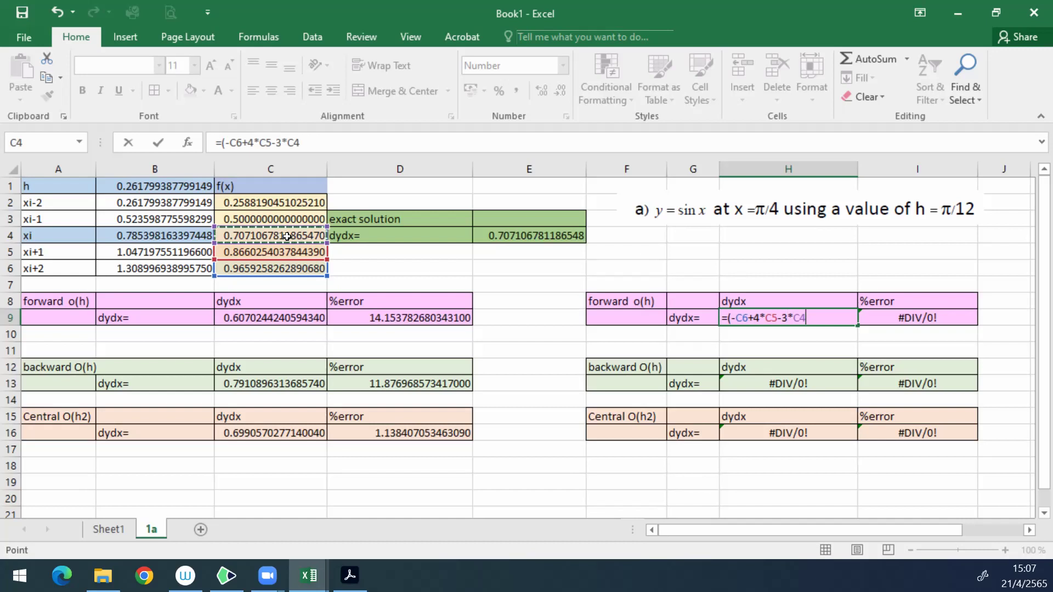
text()/(2*)
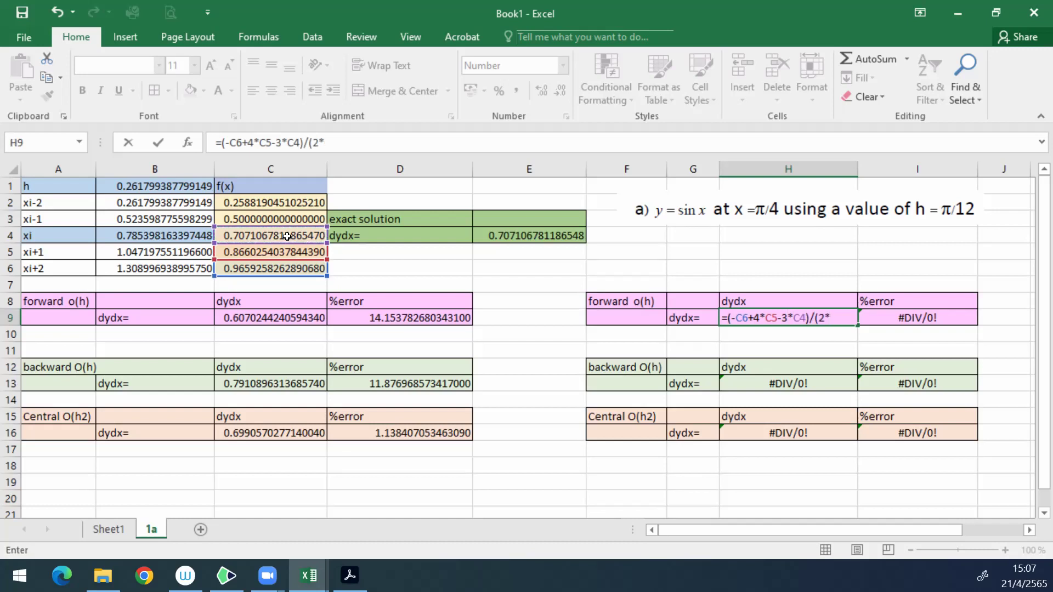
click(154, 186)
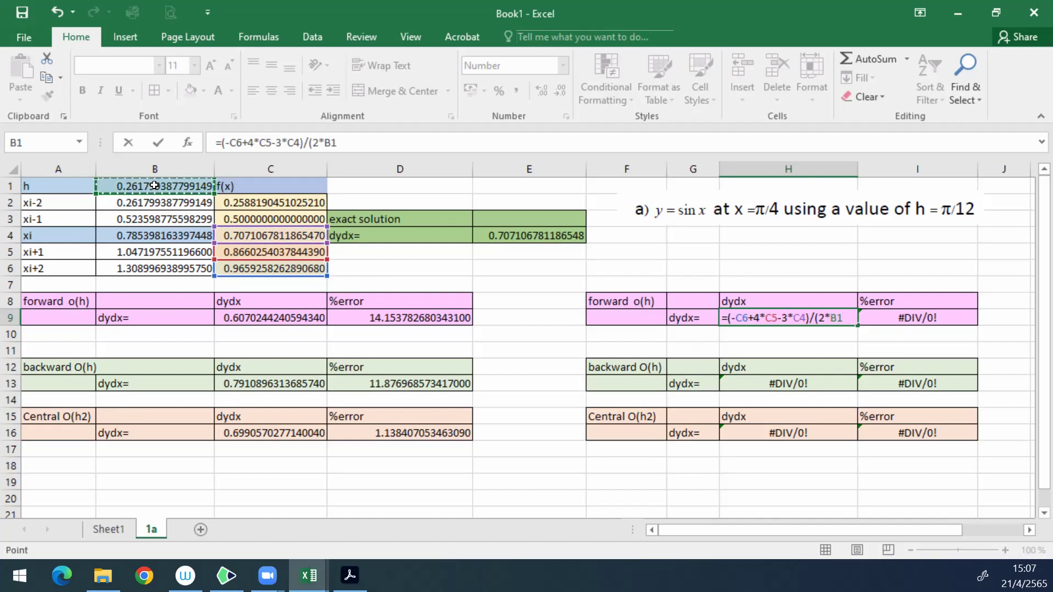
text())
key(Return)
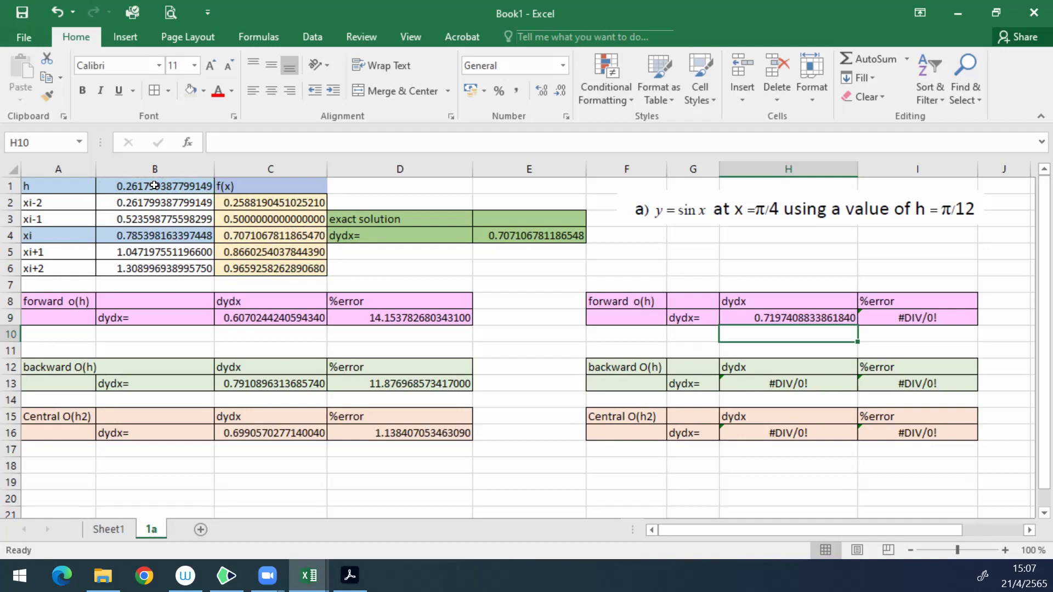
Step: Enter the percent error formula =abs(H9-E4)/E4*100 for the second-order forward difference in cell I9
click(929, 317)
text(=)
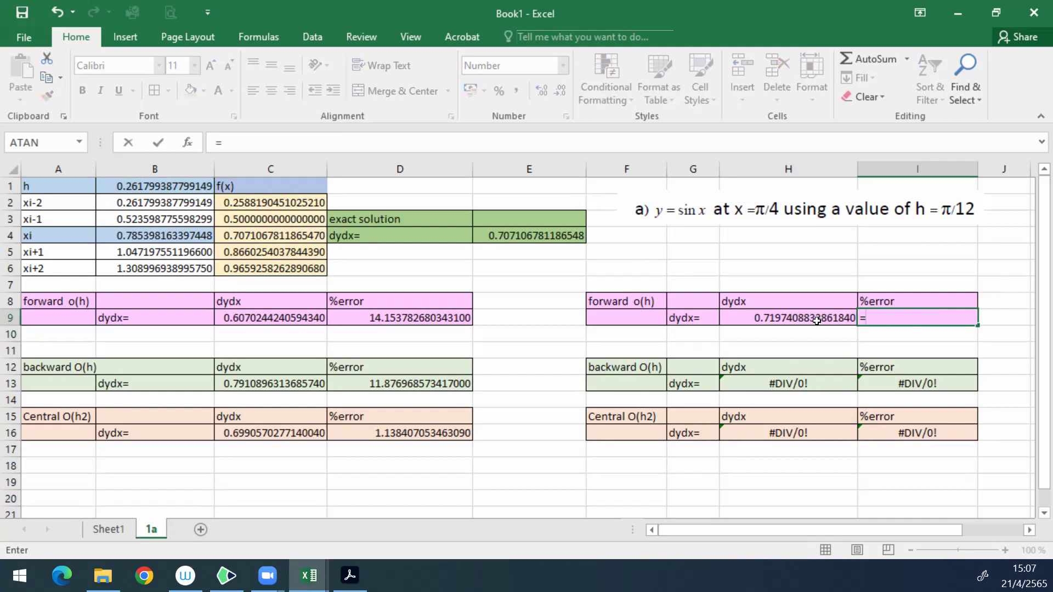
text(abs)
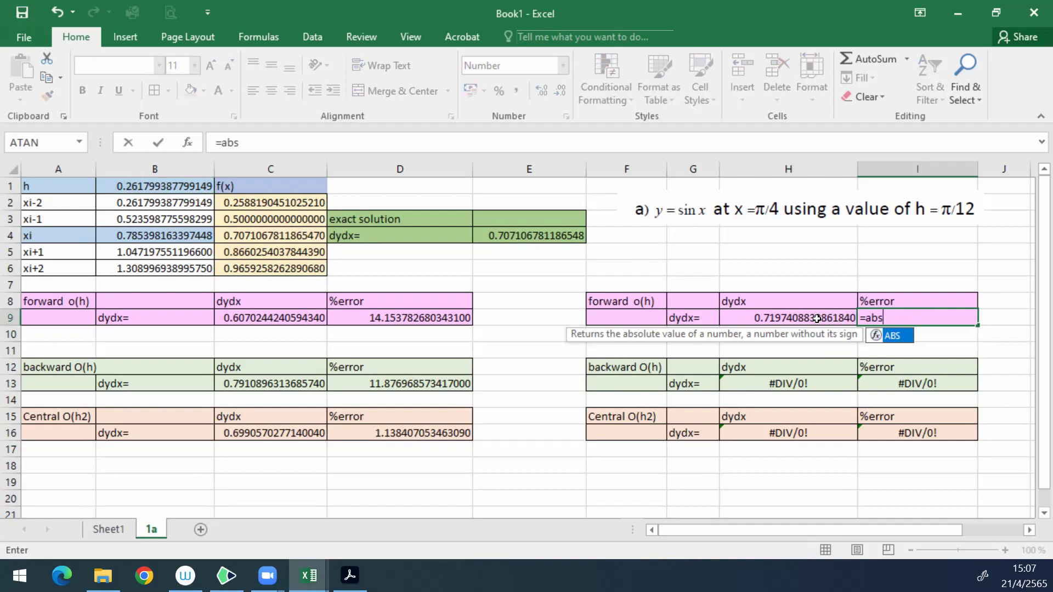
text(()
click(817, 319)
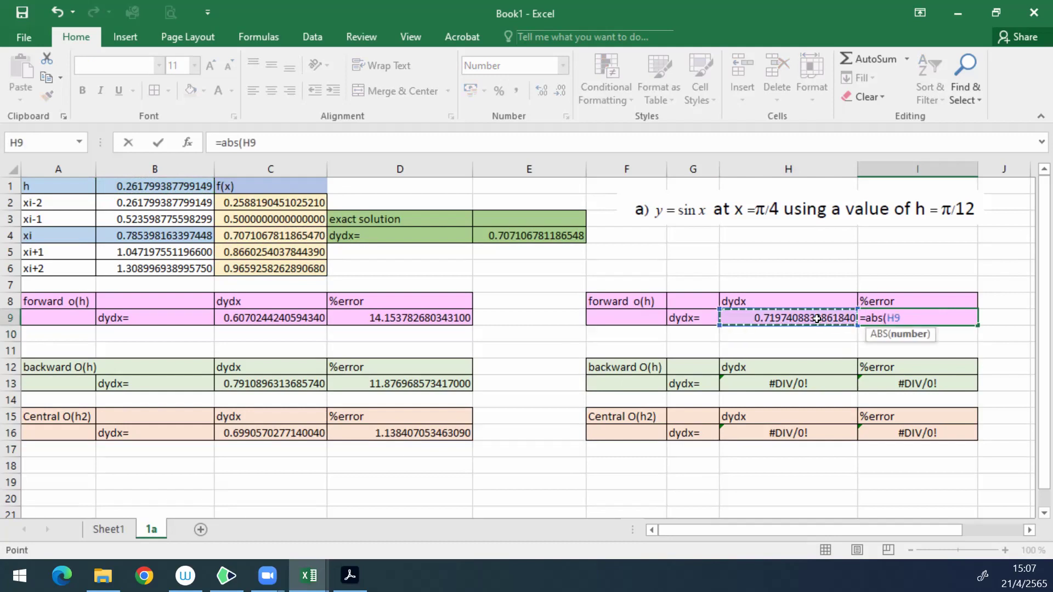
text(-)
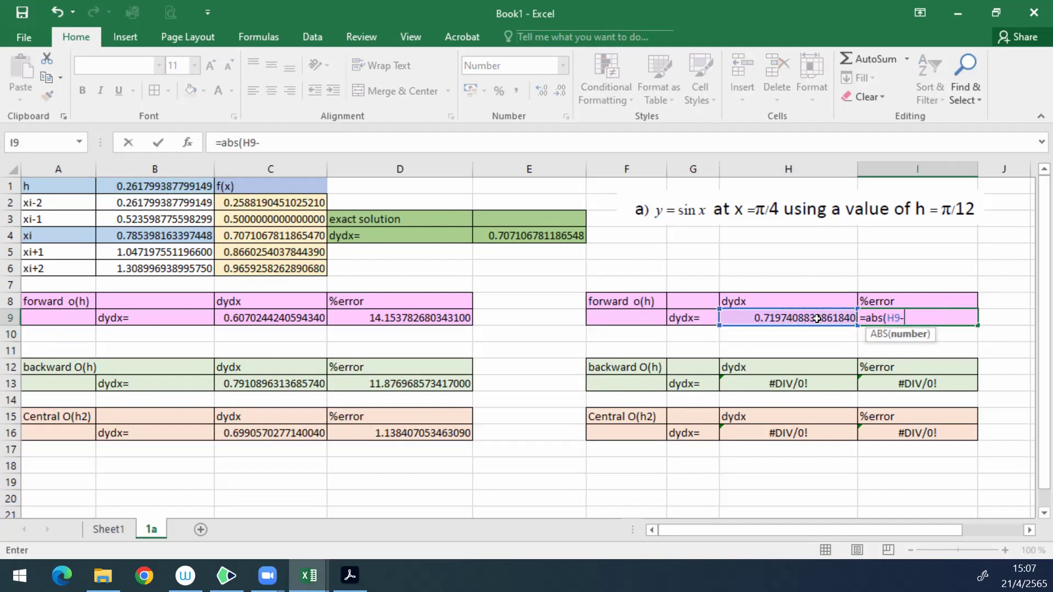
click(535, 235)
text())
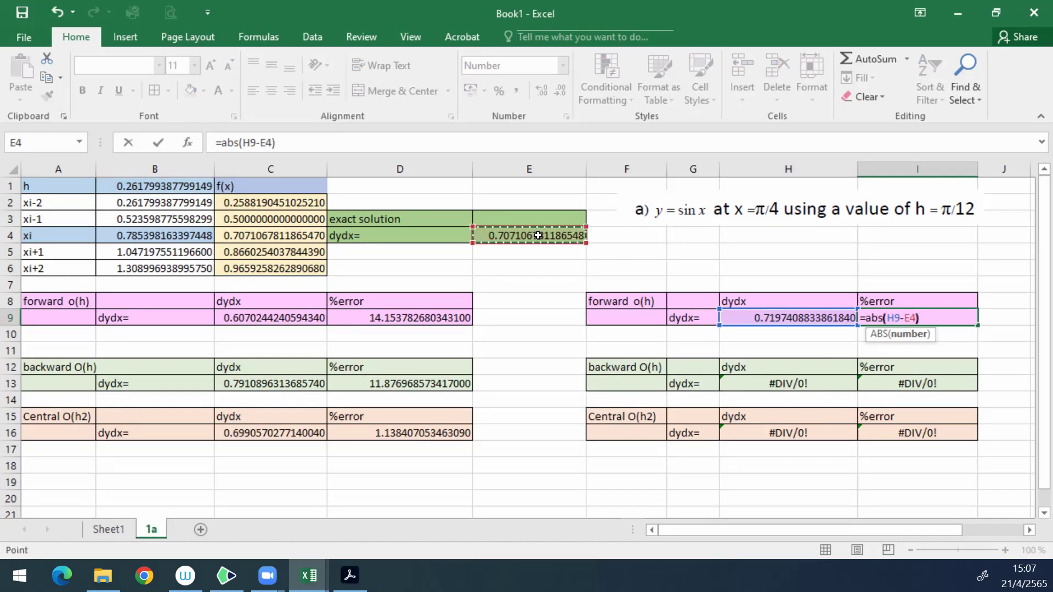
text(/)
click(539, 235)
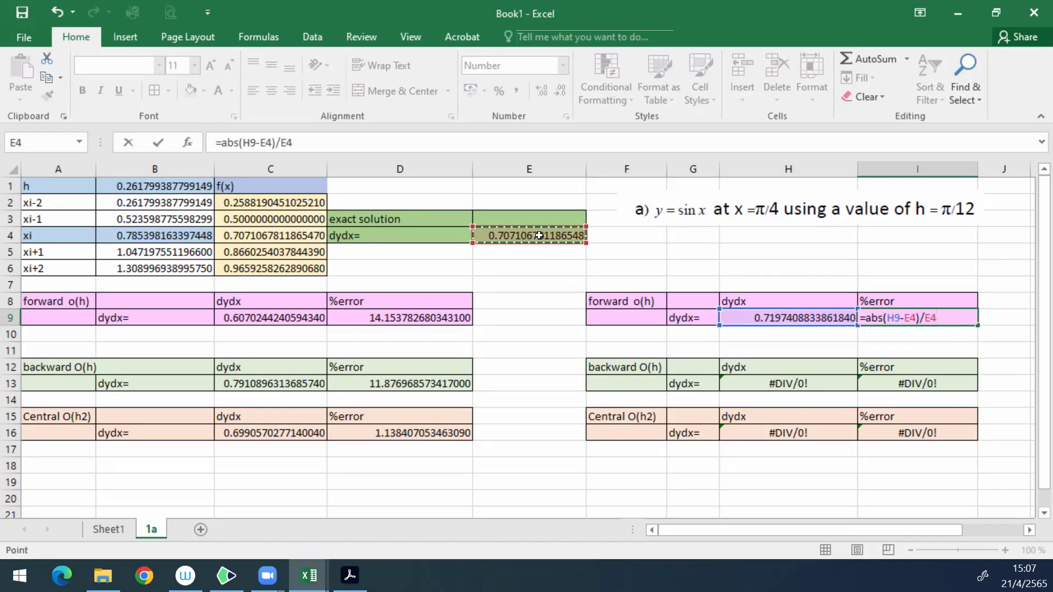
text(*100)
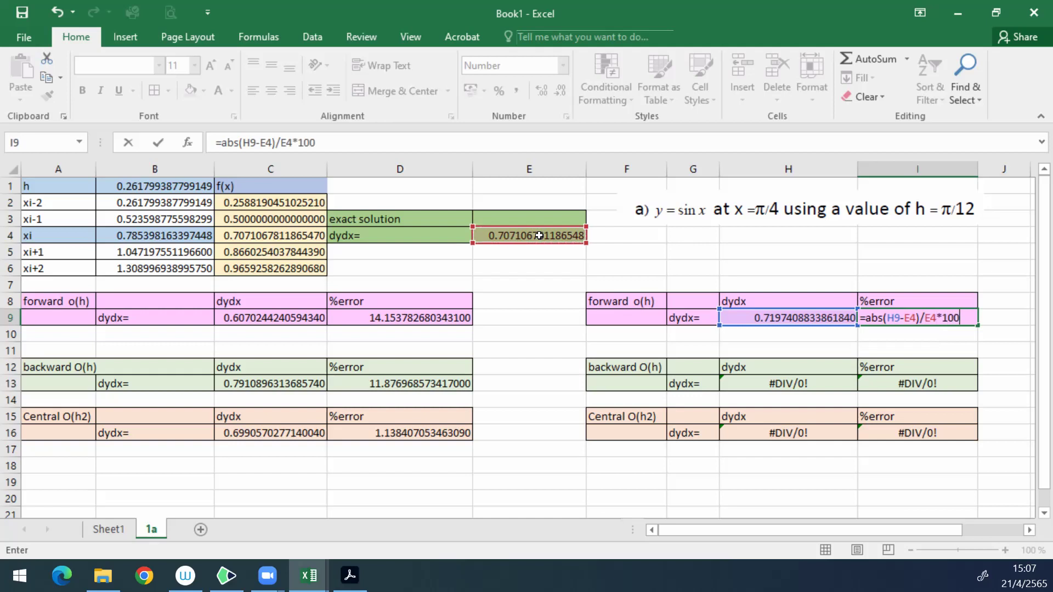
key(Return)
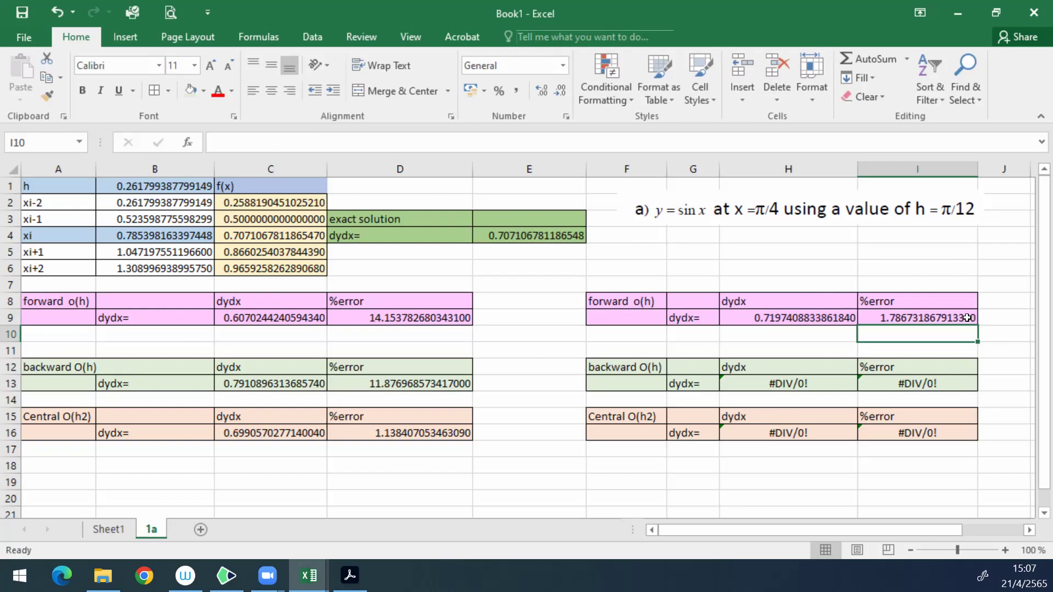
Step: Change the copied forward block's label in cell F8 to "forward o(h2)"
click(633, 300)
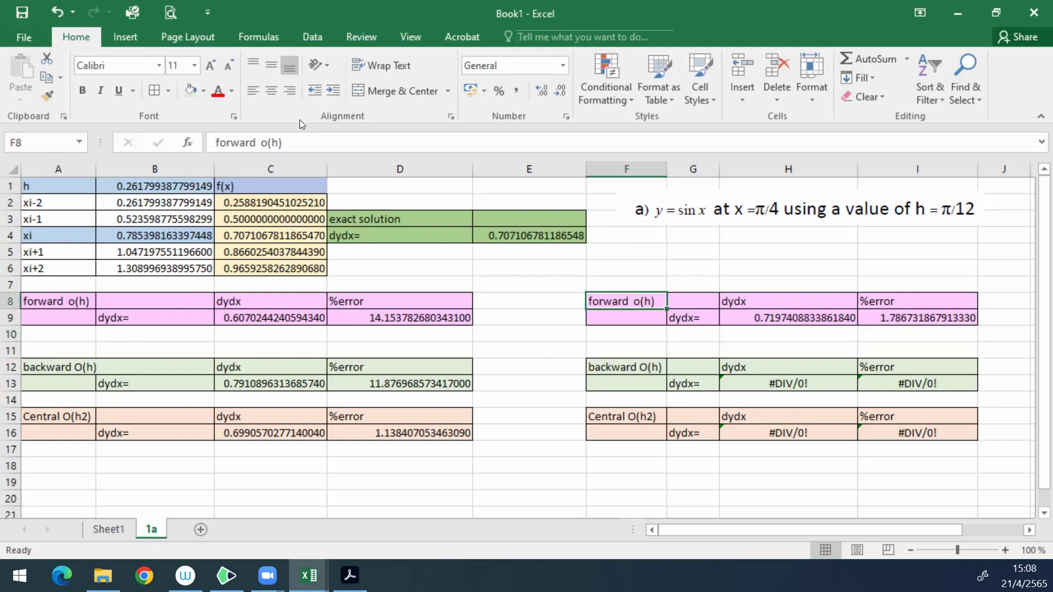
click(278, 142)
text(2)
key(Return)
Step: Change the copied backward block's label in cell F12 to "backward O(h2)"
key(Down)
key(Down)
key(Down)
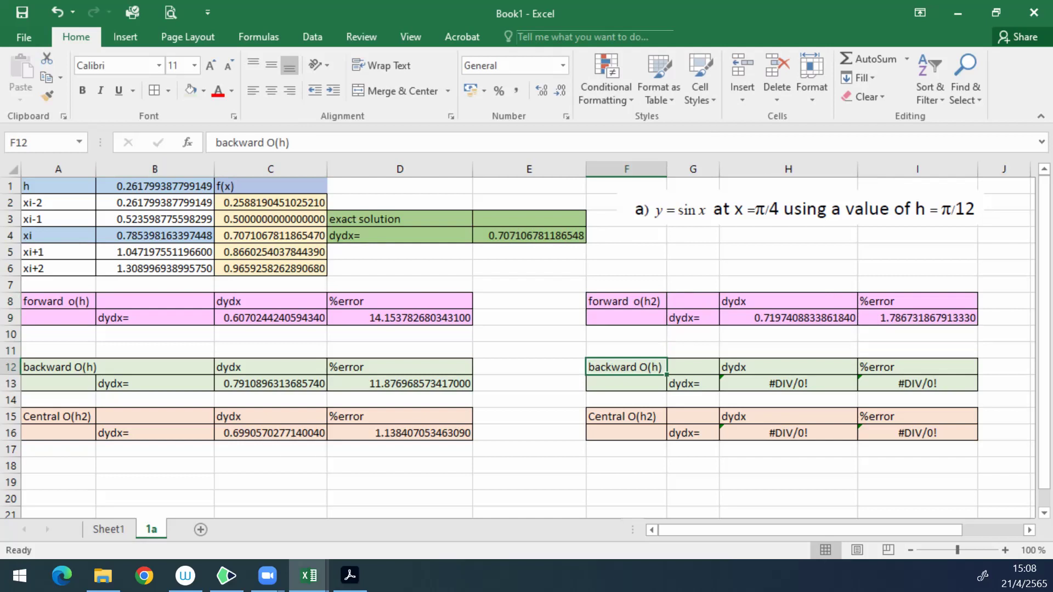
click(285, 142)
text(2)
key(Return)
Step: Change the copied central block's label in cell F15 to "Central O(h4)"
key(Return)
key(Return)
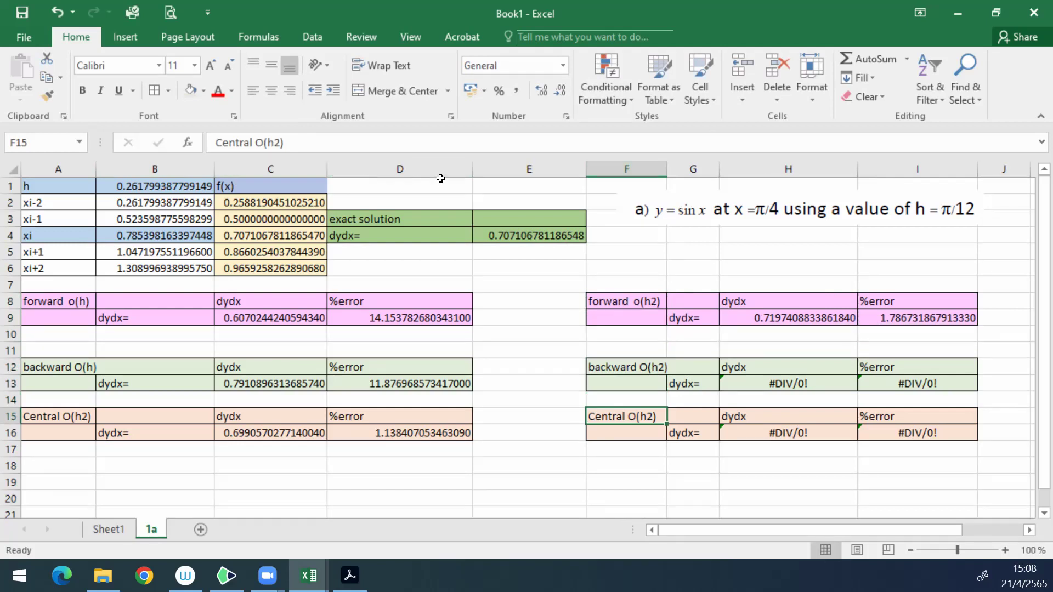
click(282, 142)
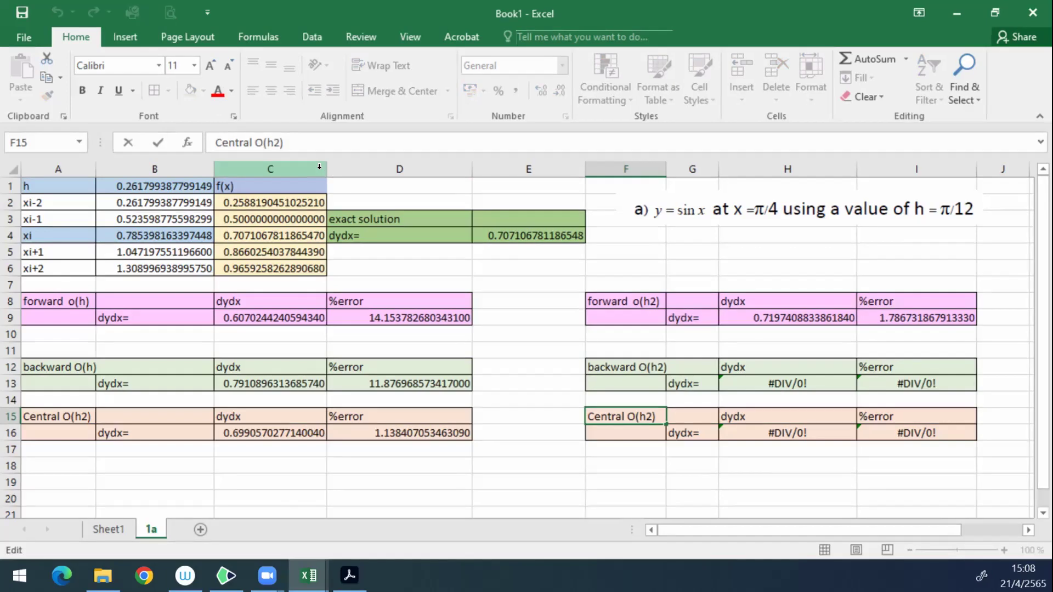
key(BackSpace)
text(4)
key(Return)
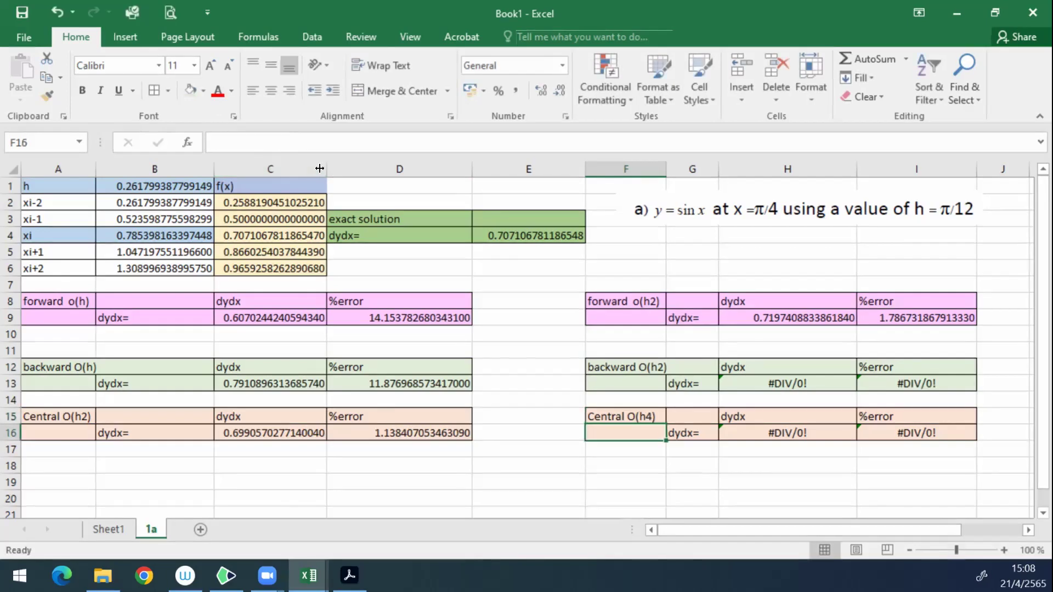
click(941, 316)
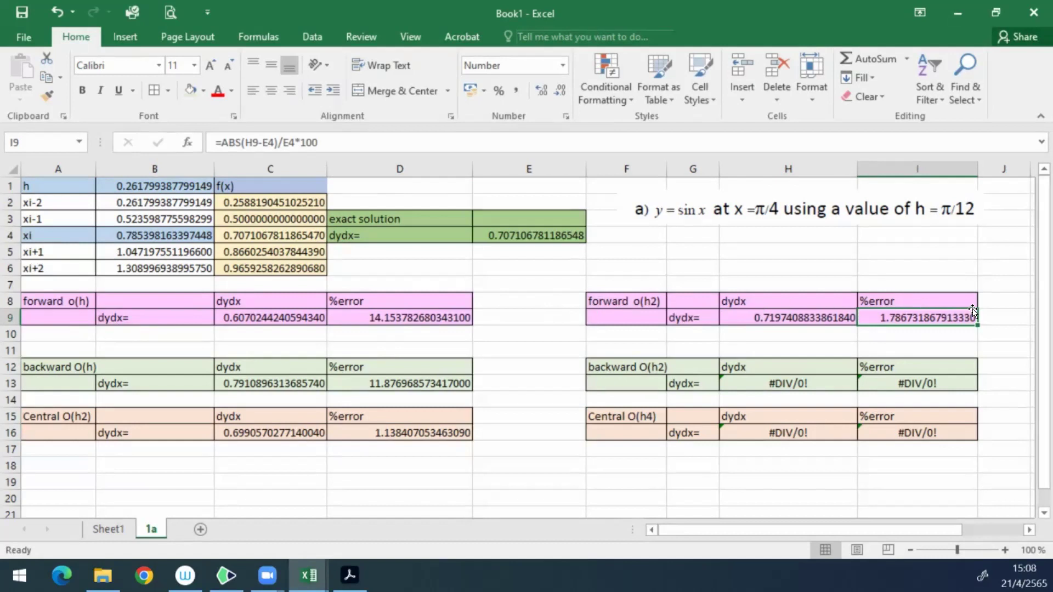
click(820, 382)
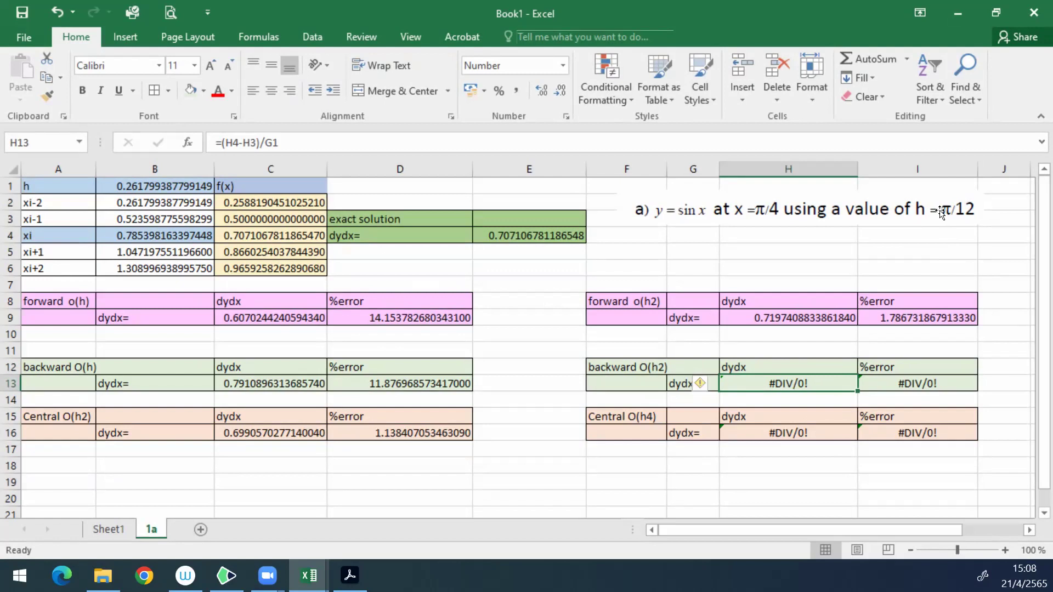
text(=)
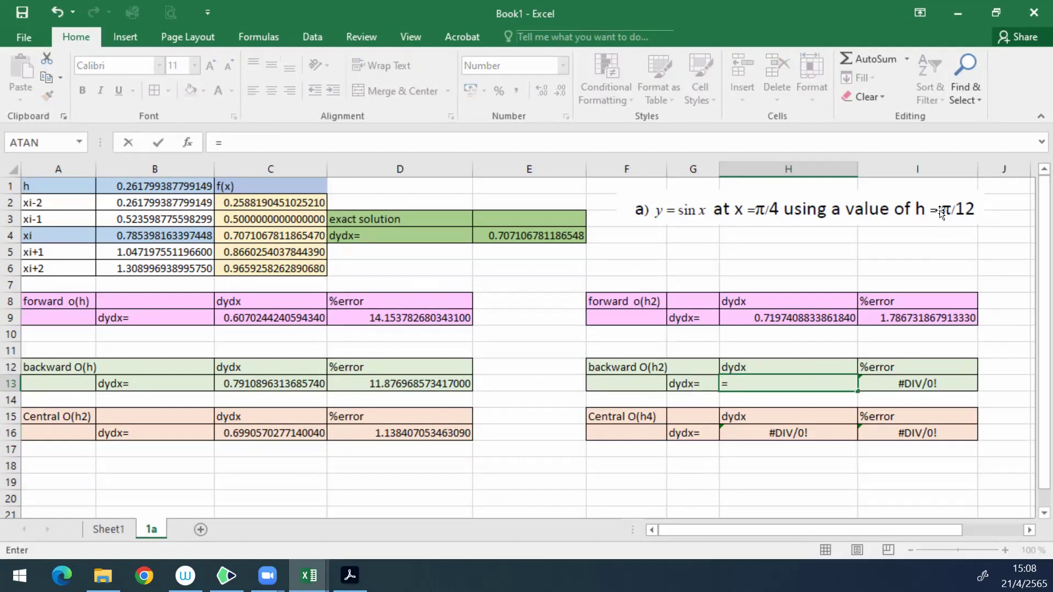
text(()
click(107, 528)
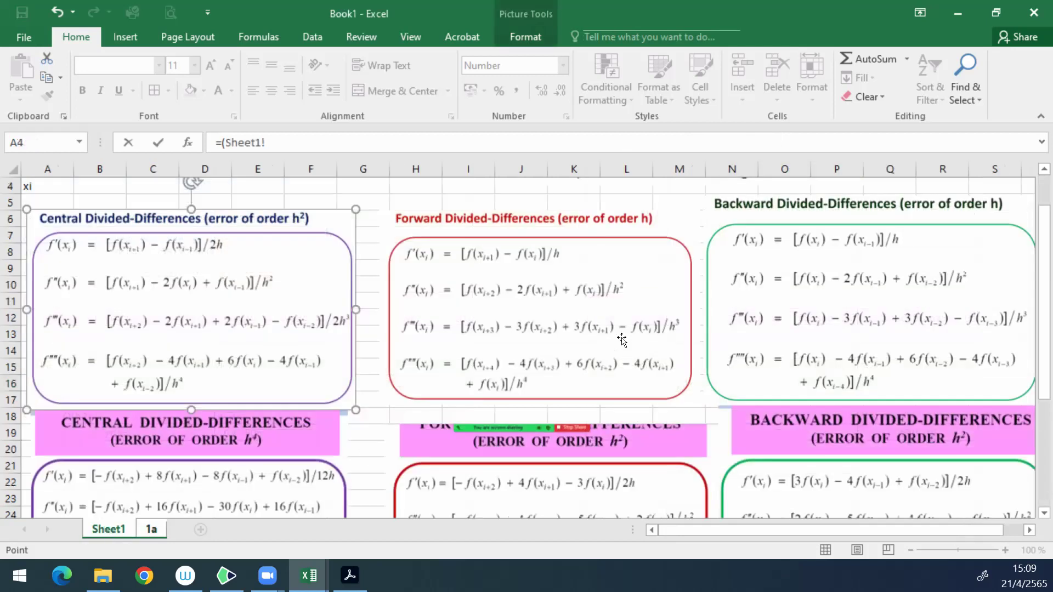
click(151, 529)
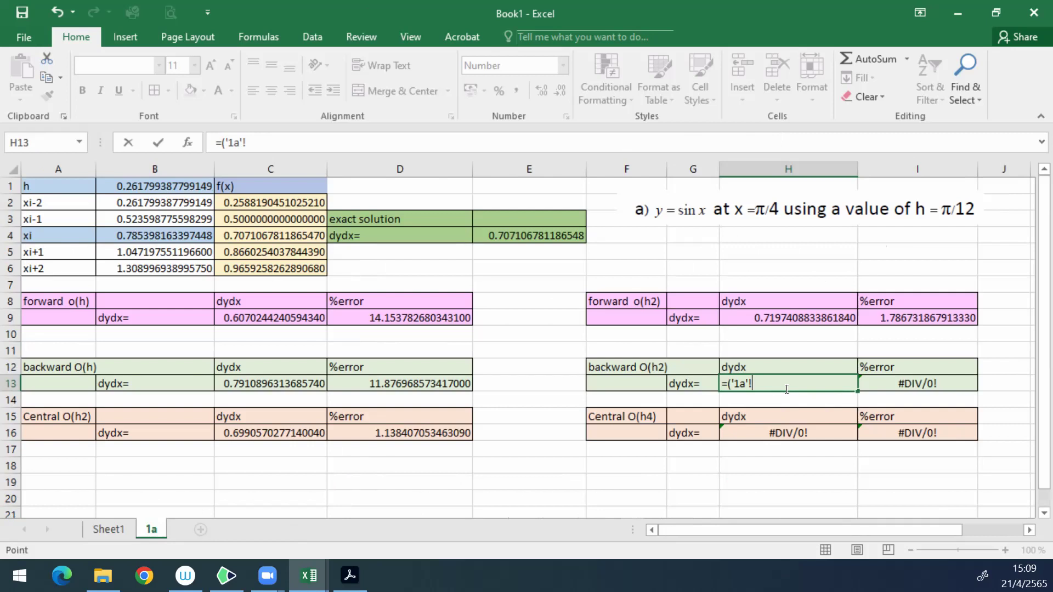
key(BackSpace)
key(BackSpace)
key(BackSpace)
key(BackSpace)
key(BackSpace)
text(3*)
click(255, 234)
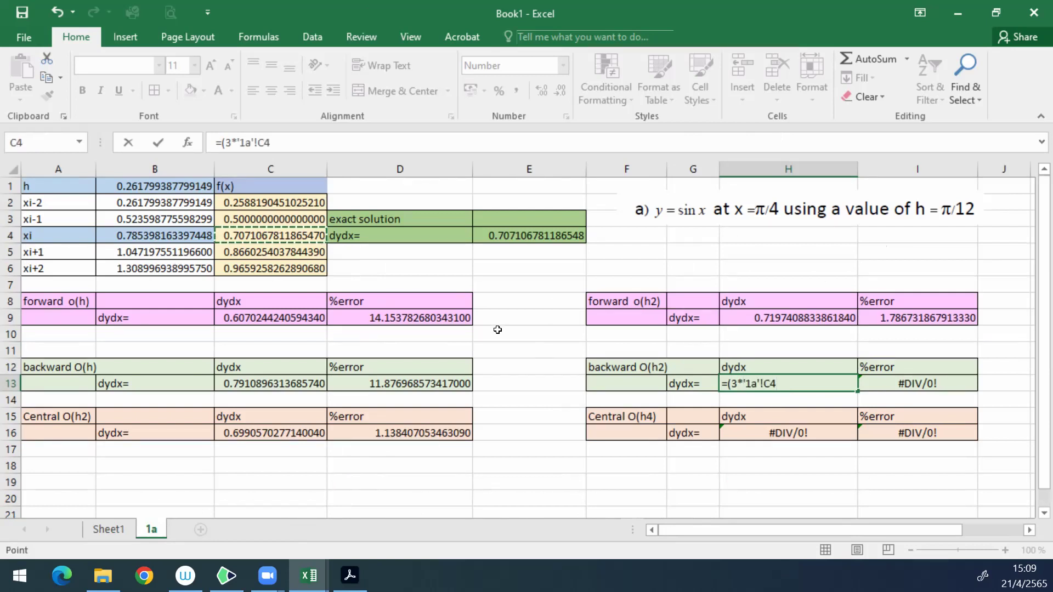
key(BackSpace)
key(BackSpace)
key(BackSpace)
key(BackSpace)
key(BackSpace)
key(BackSpace)
key(BackSpace)
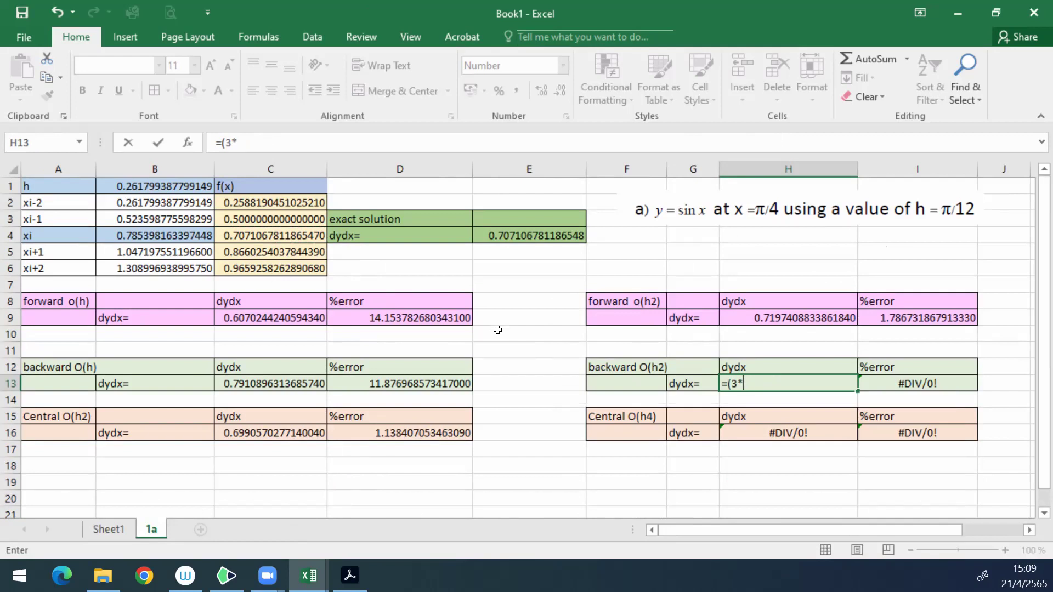
click(270, 235)
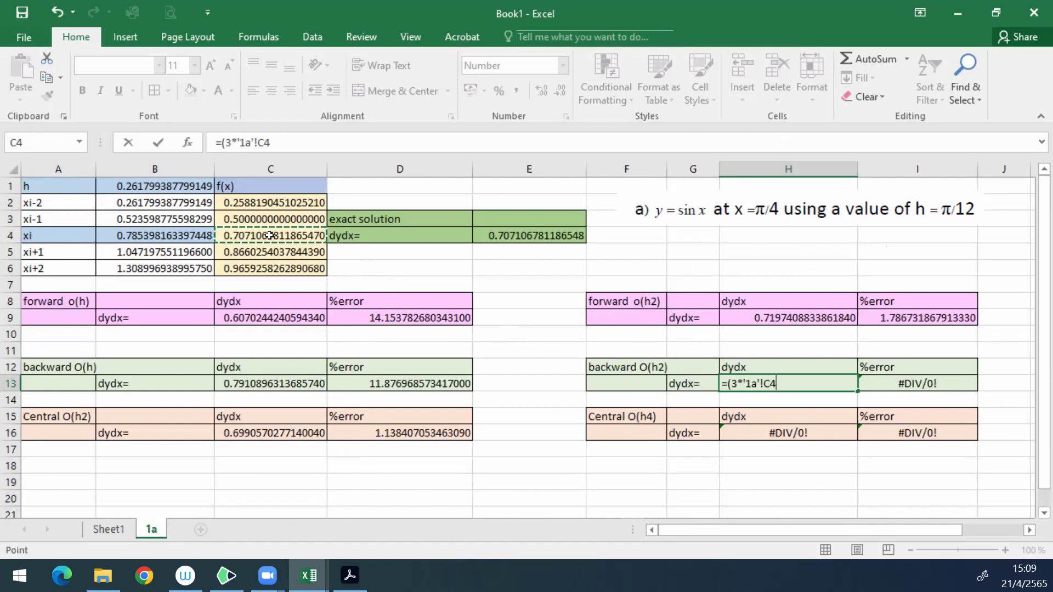
click(128, 143)
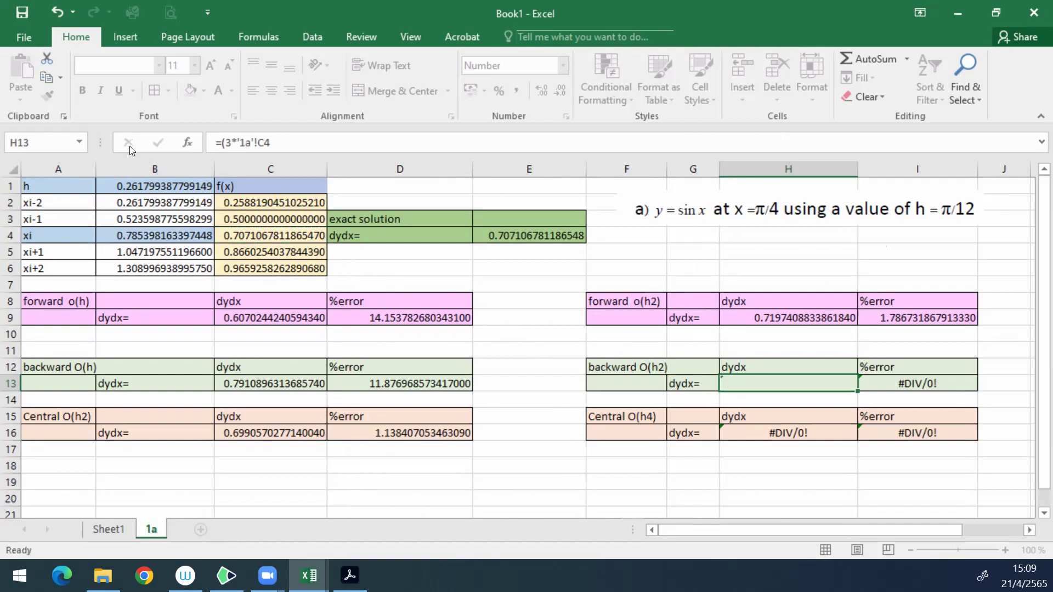
click(626, 470)
Step: Enter the second-order backward difference formula =(3*C4-4*C3+C2)/(2*B1) in cell H13
click(764, 388)
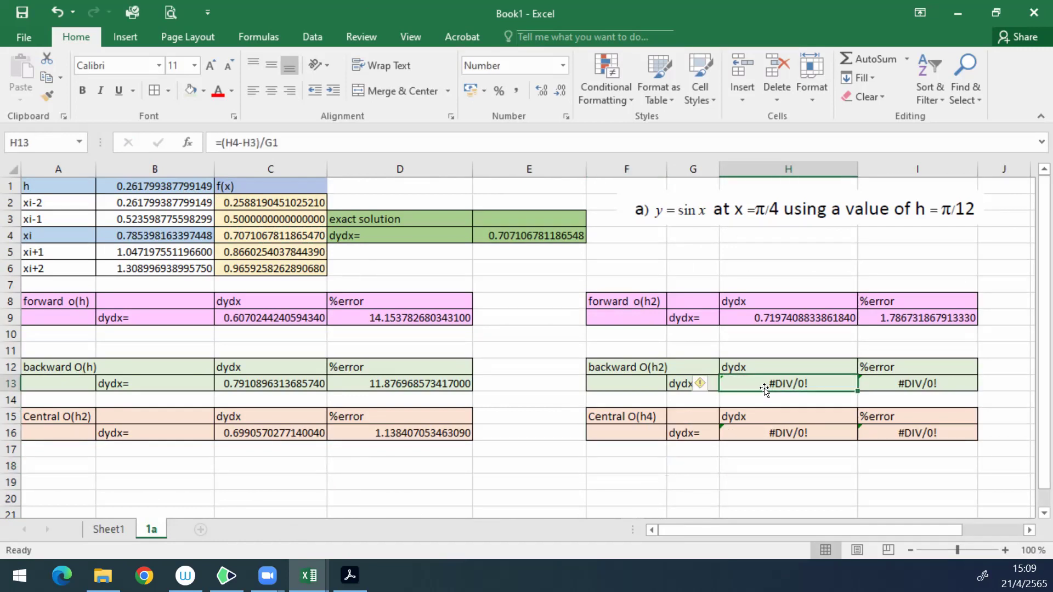
text(=3*)
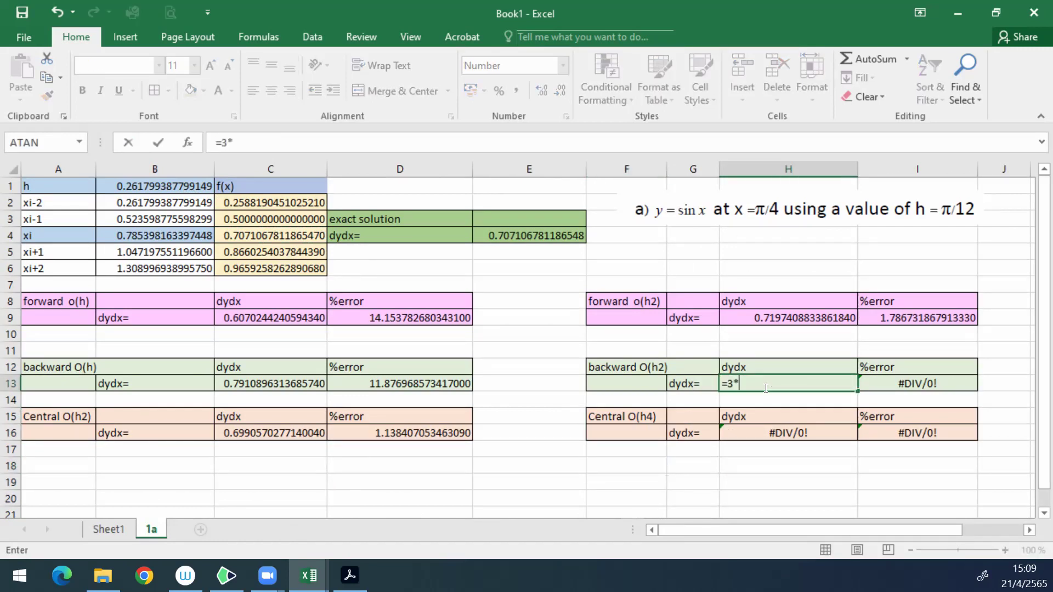
key(BackSpace)
key(BackSpace)
text((3*)
click(258, 234)
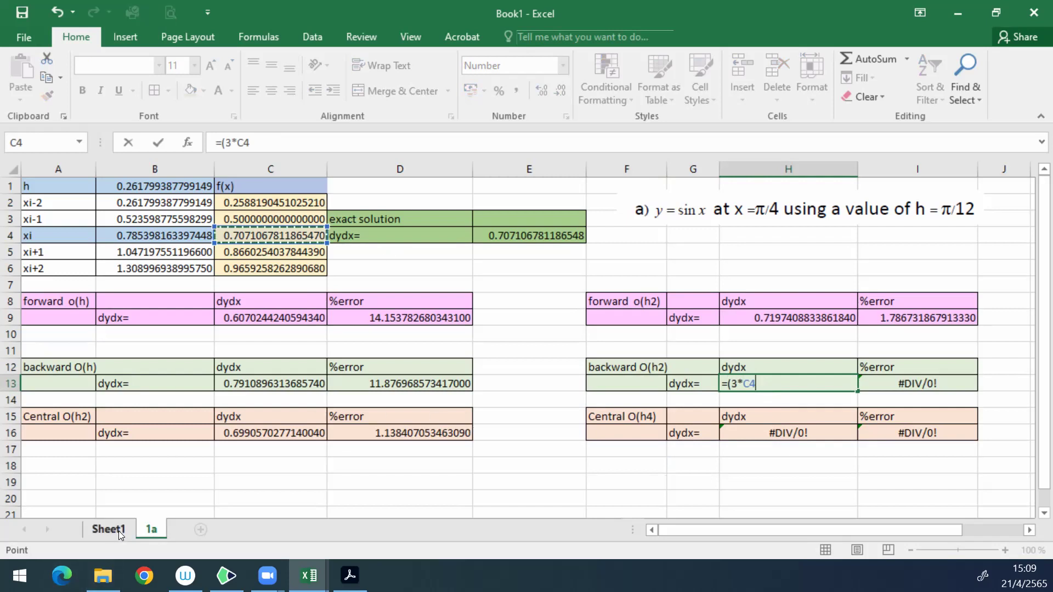
text(-4*)
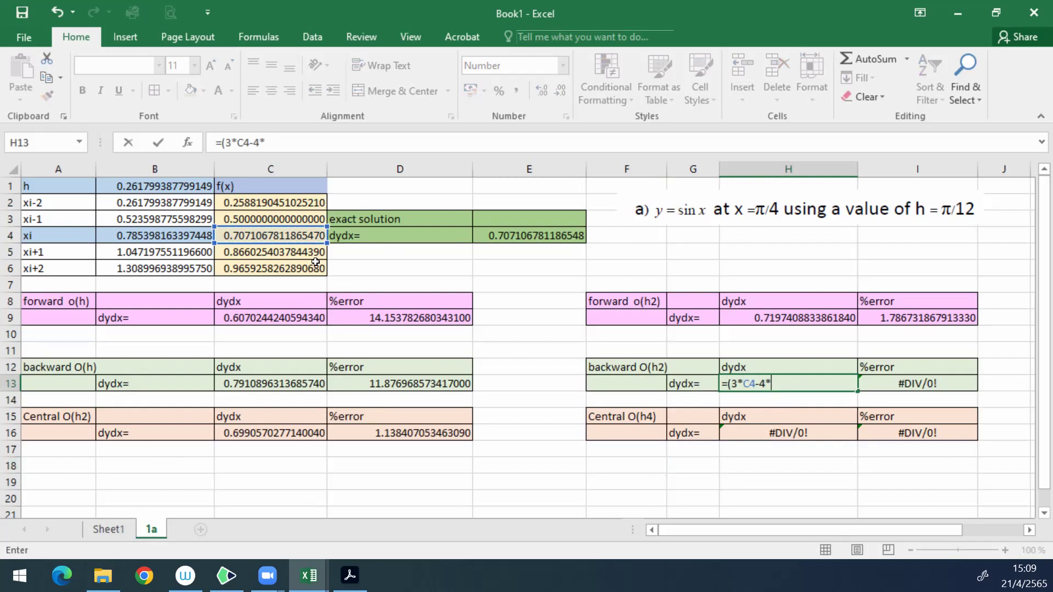
click(290, 218)
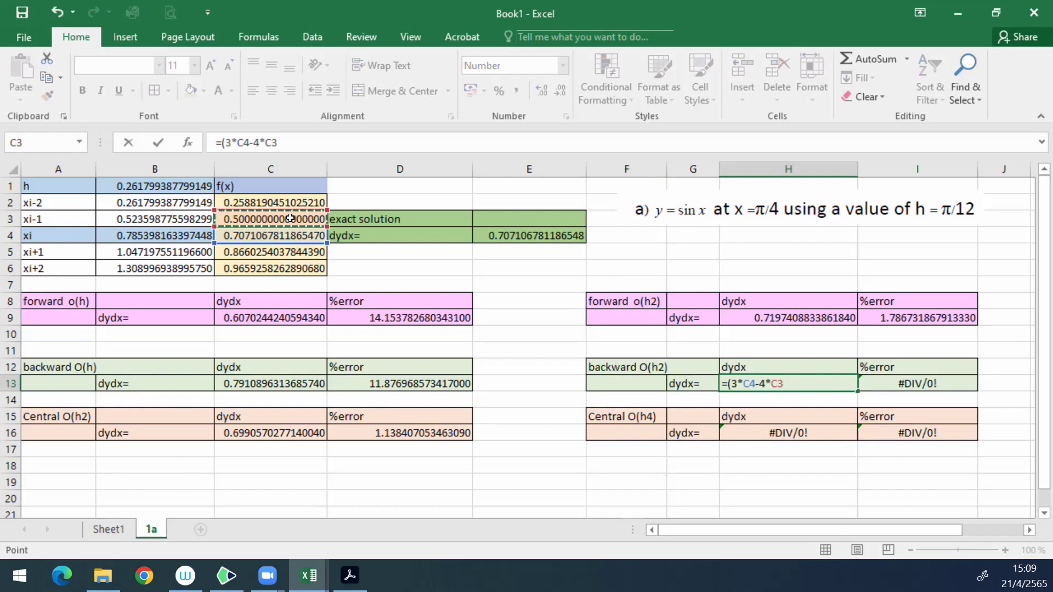
text(+)
click(283, 200)
text()/(2*)
click(181, 187)
text())
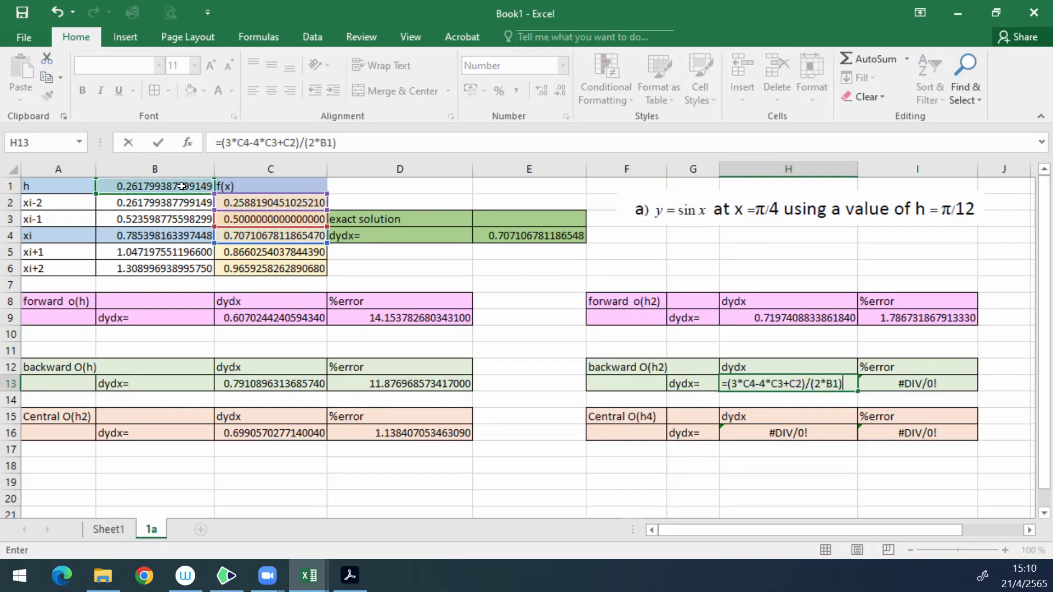
key(Return)
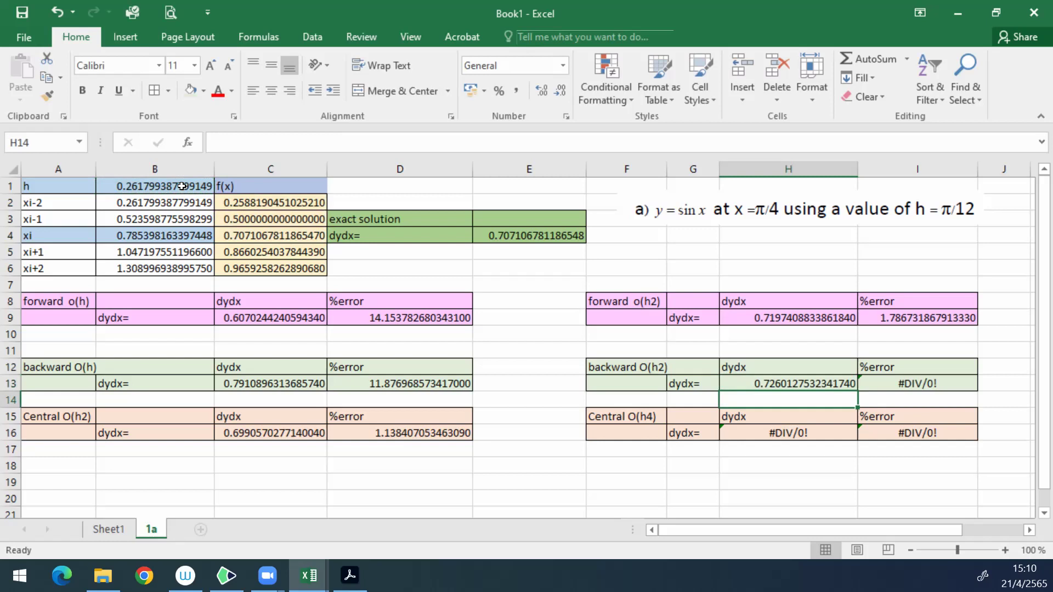
Step: Enter the percent error formula =abs(H13-E4)/E4*100 for the second-order backward difference in cell I13
click(924, 384)
text(=)
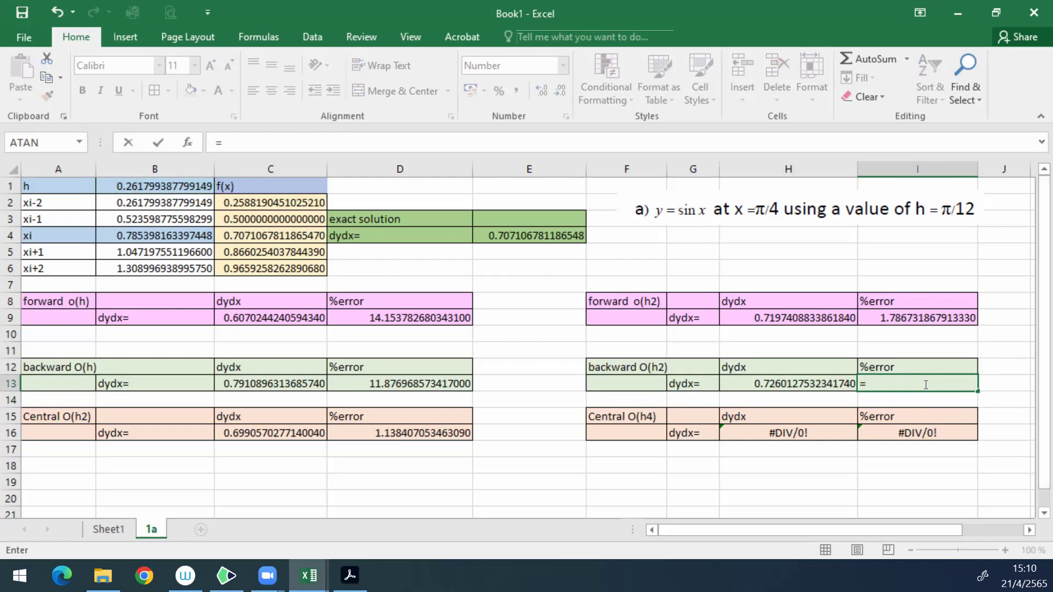
text(abs()
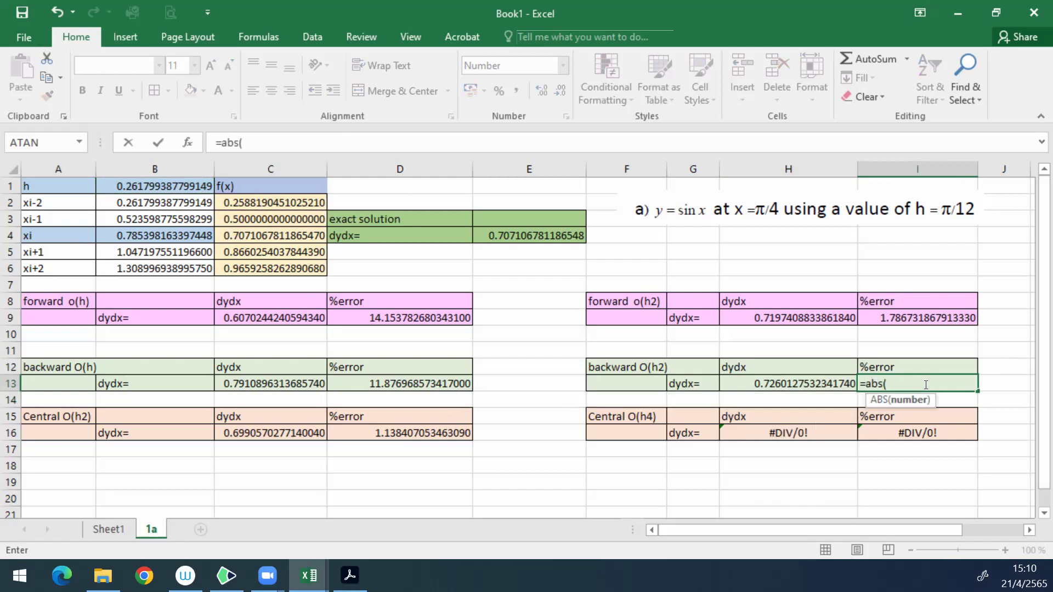
click(804, 384)
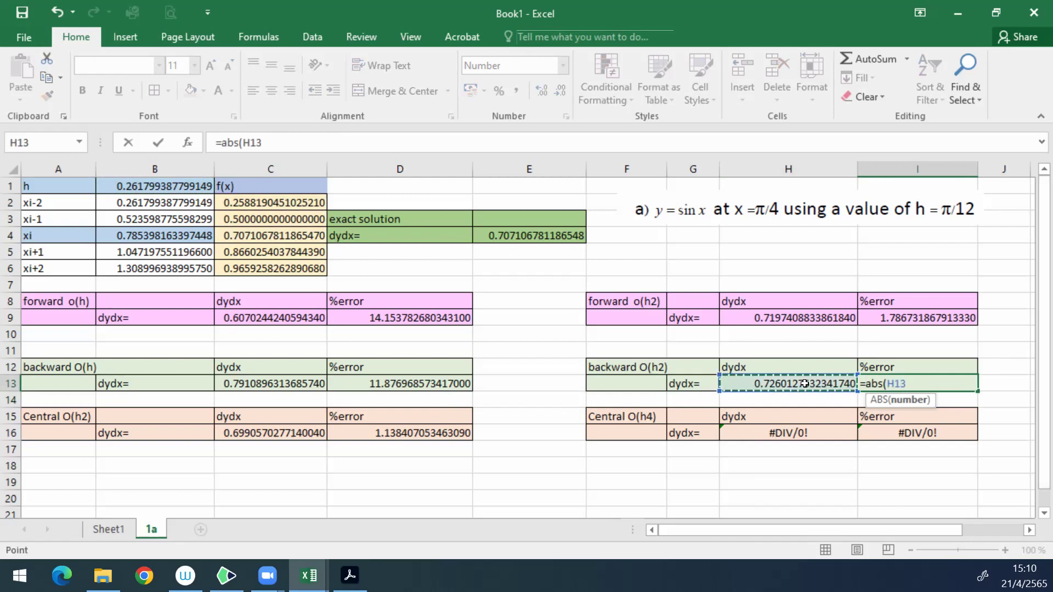
text(-)
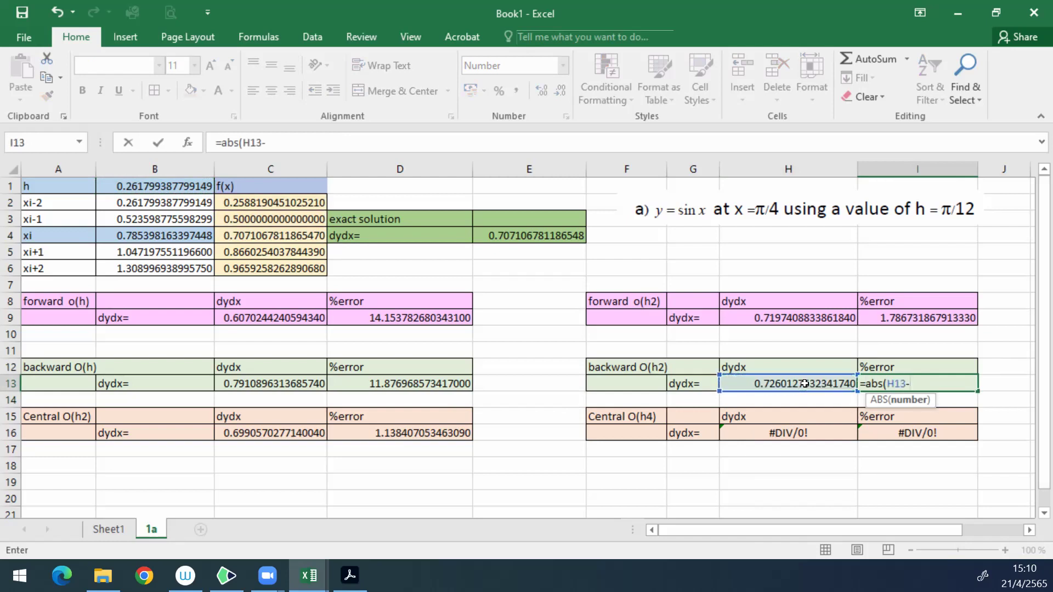
click(515, 230)
text()/)
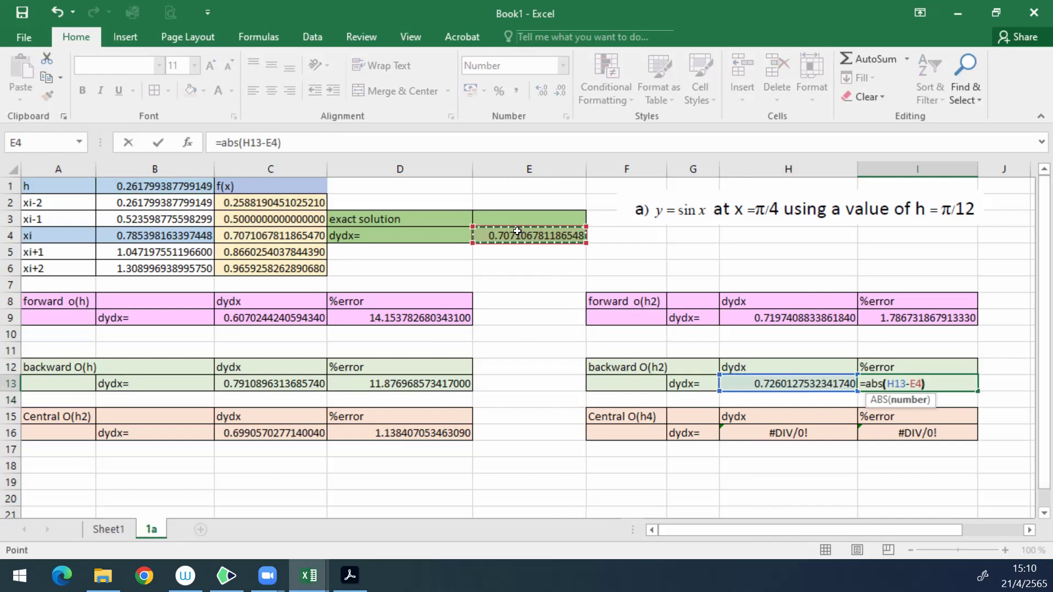
click(521, 233)
text(*100)
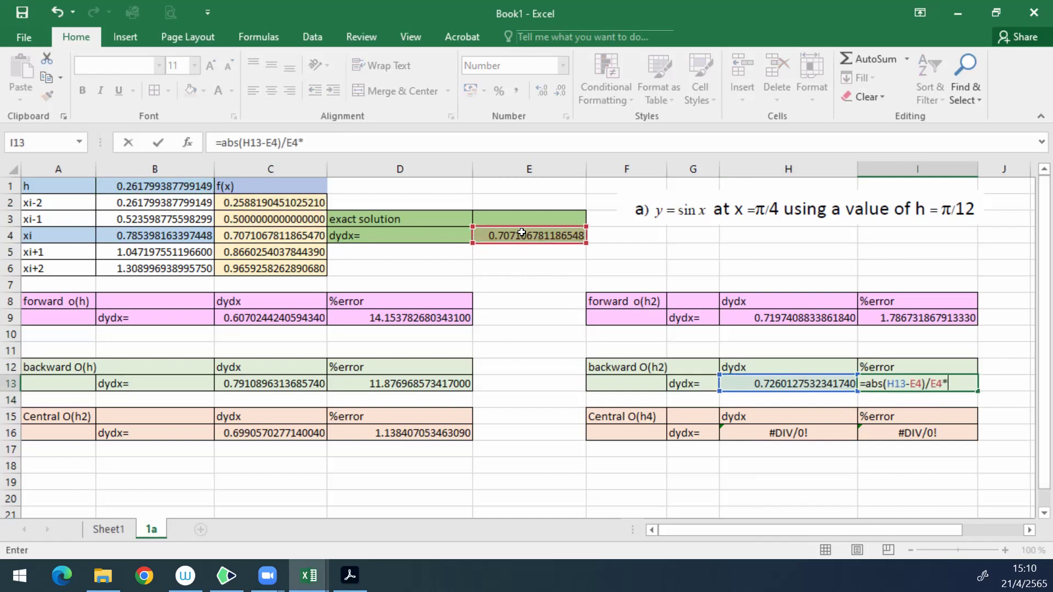
key(Return)
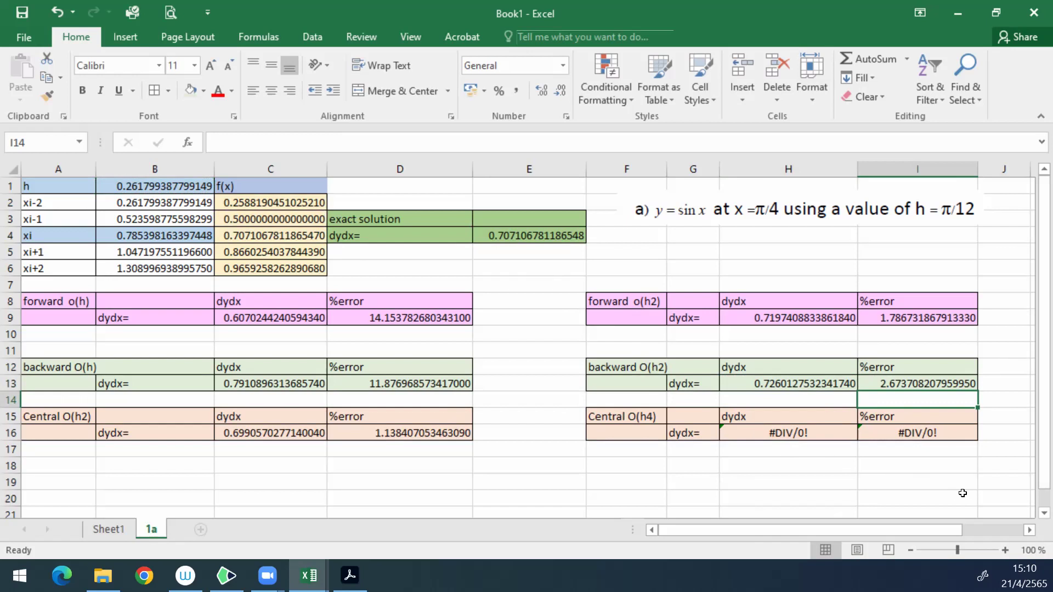
key(Down)
key(Down)
key(Left)
text(=)
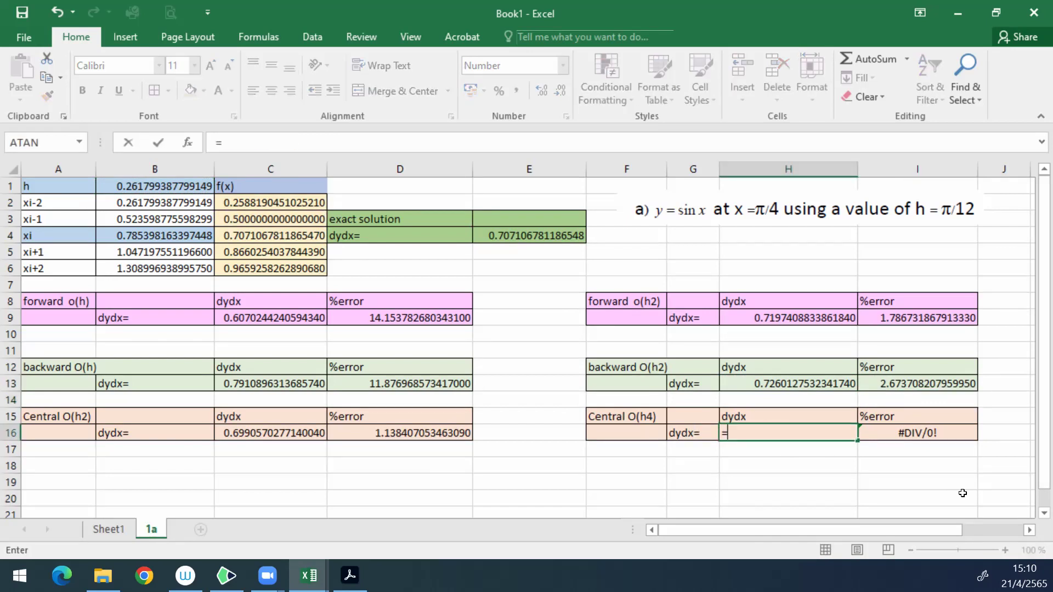
text(()
key(BackSpace)
key(BackSpace)
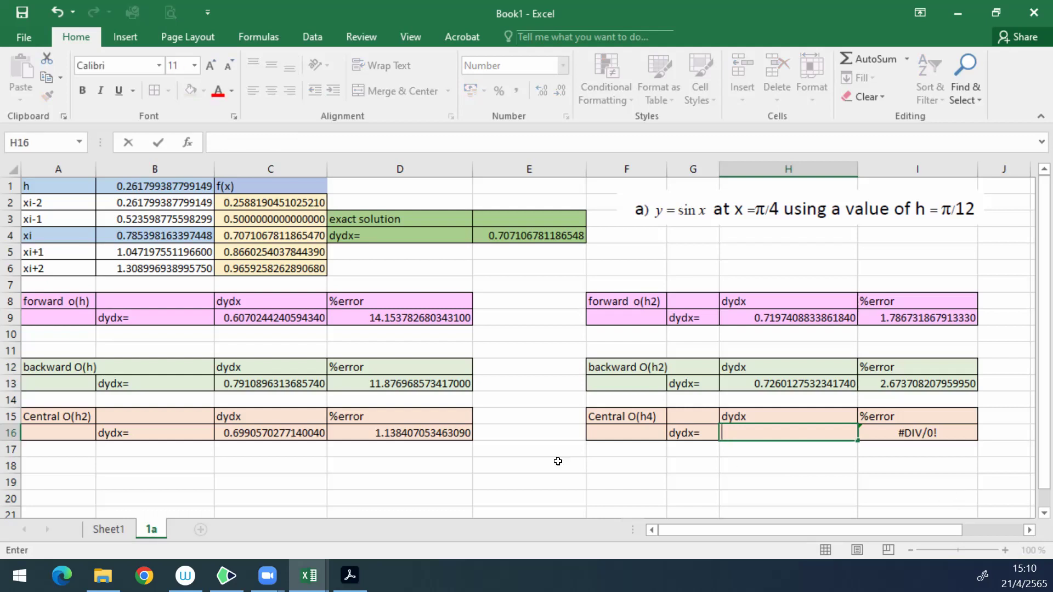
Step: Copy the "Central Divided-Differences (error of order h4)" formula picture from Sheet1
click(112, 528)
scroll(595, 337, down, 2)
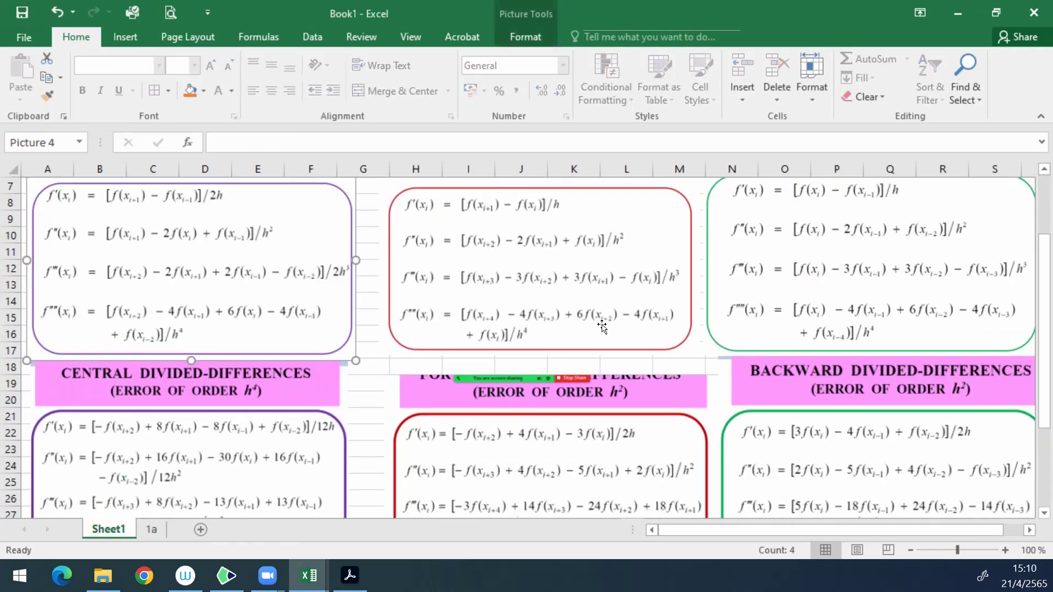
click(326, 390)
right_click(282, 404)
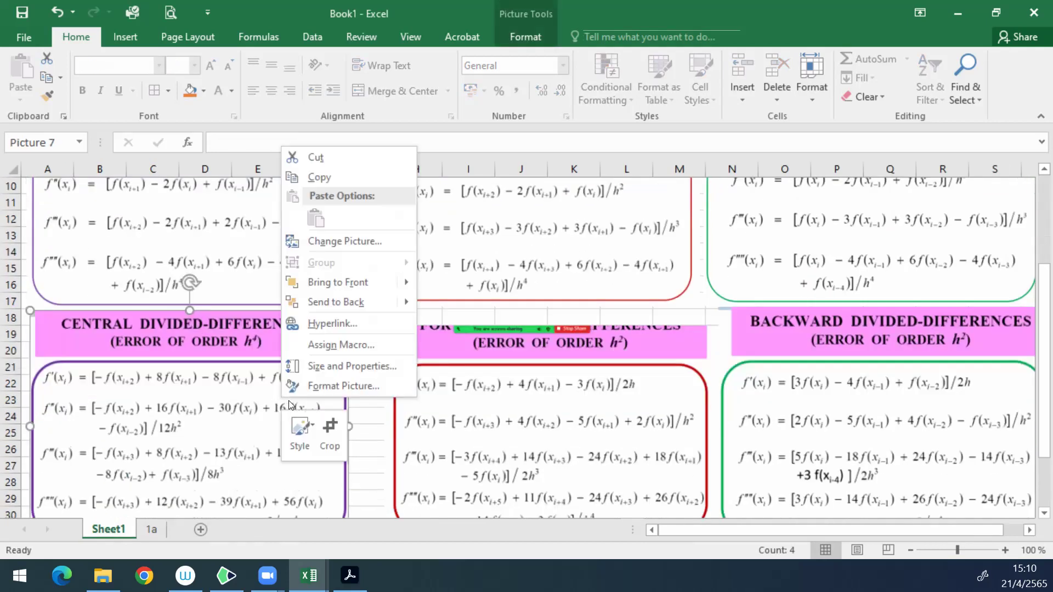
click(353, 184)
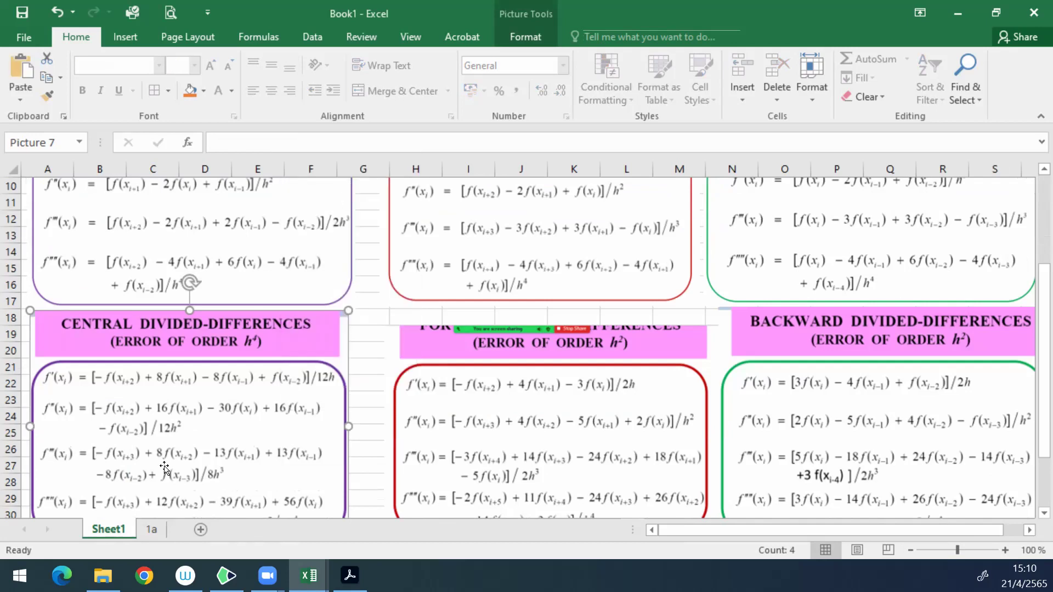
Step: Paste the formula picture into sheet 1a, move it over the first-order difference blocks and enlarge it
click(151, 529)
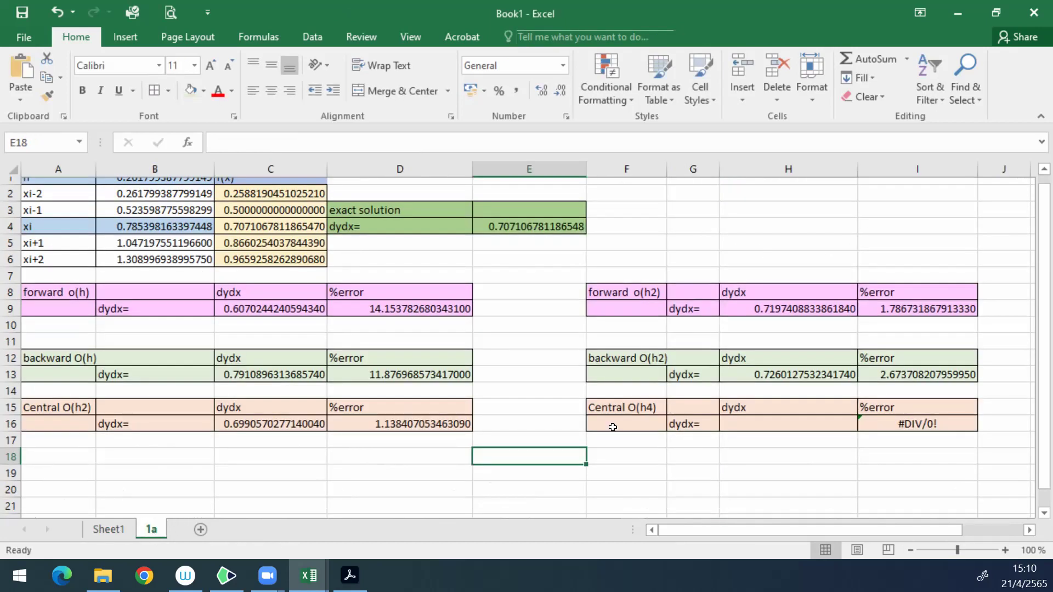
scroll(526, 447, down, 1)
right_click(527, 447)
click(559, 166)
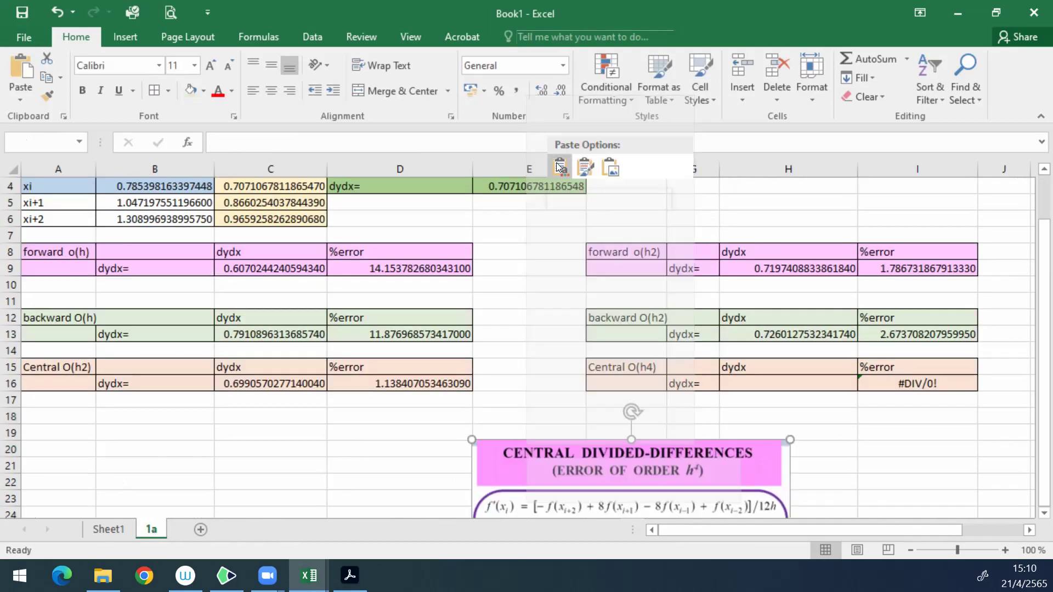
drag(585, 462, 346, 292)
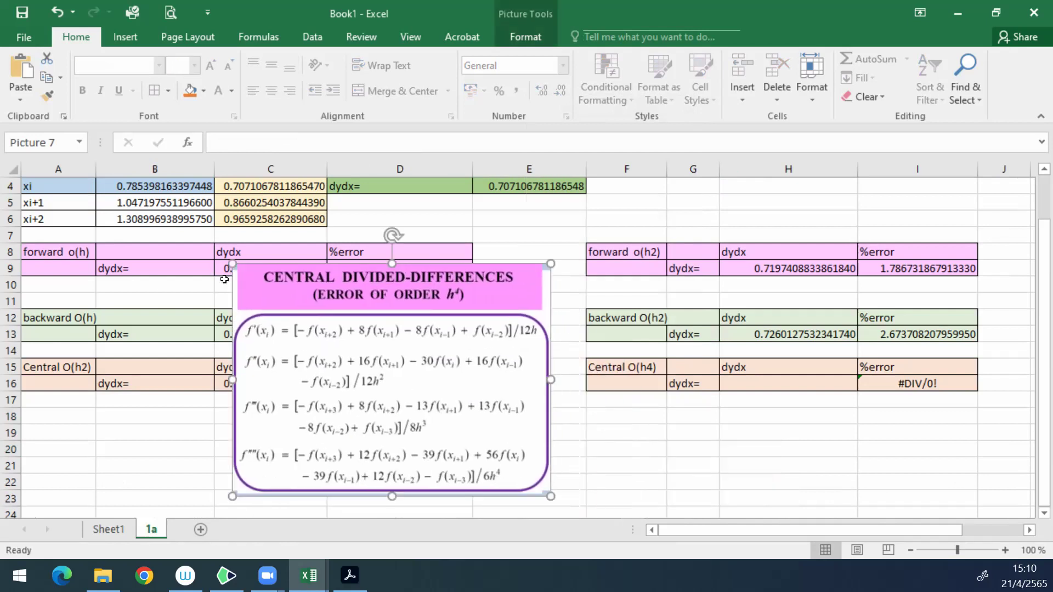
drag(232, 263, 91, 249)
Step: Enter the fourth-order central difference formula =(-C6+8*C5-8*C3+C2)/(12*B1) in cell H16
click(770, 387)
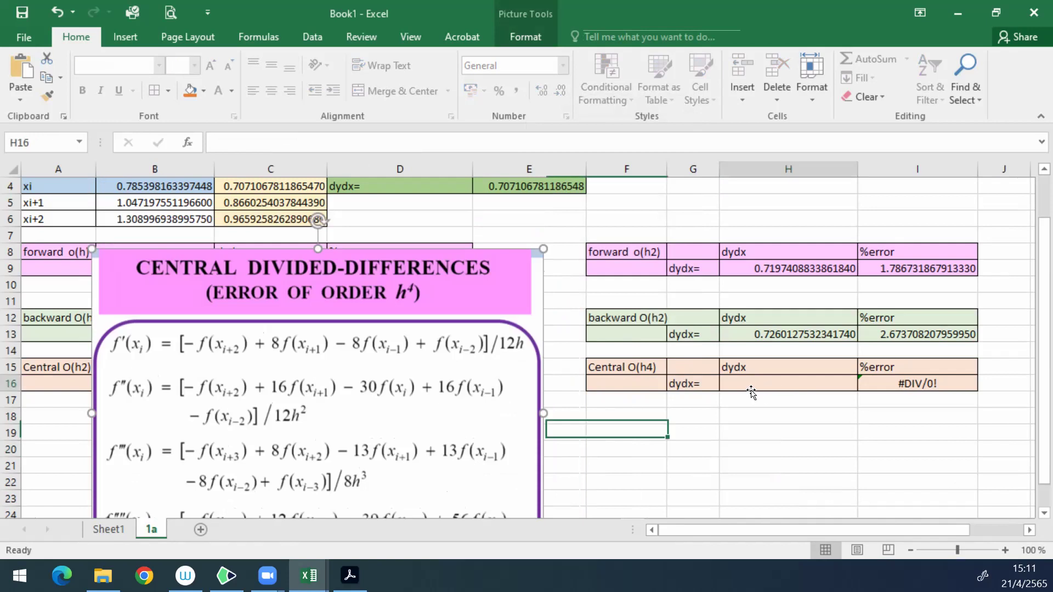
scroll(746, 378, up, 1)
scroll(738, 352, up, 1)
text(=-)
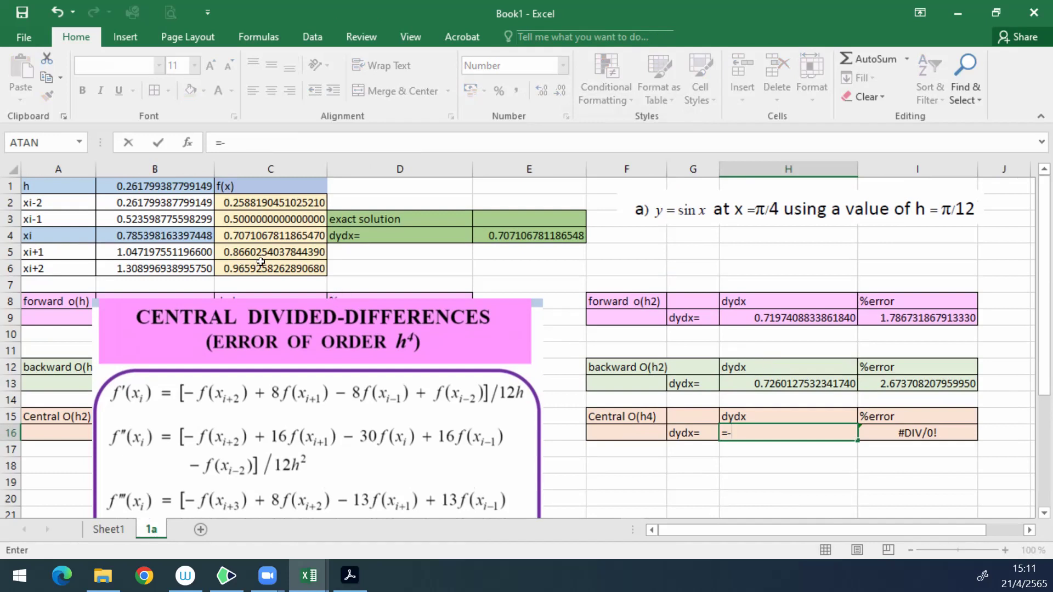
click(277, 267)
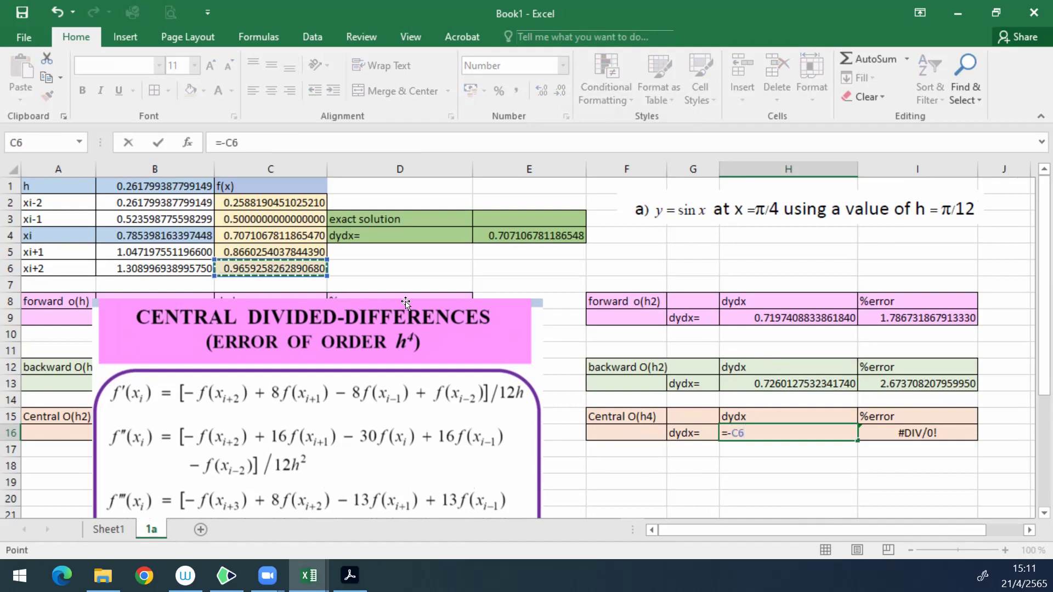
text(+8*)
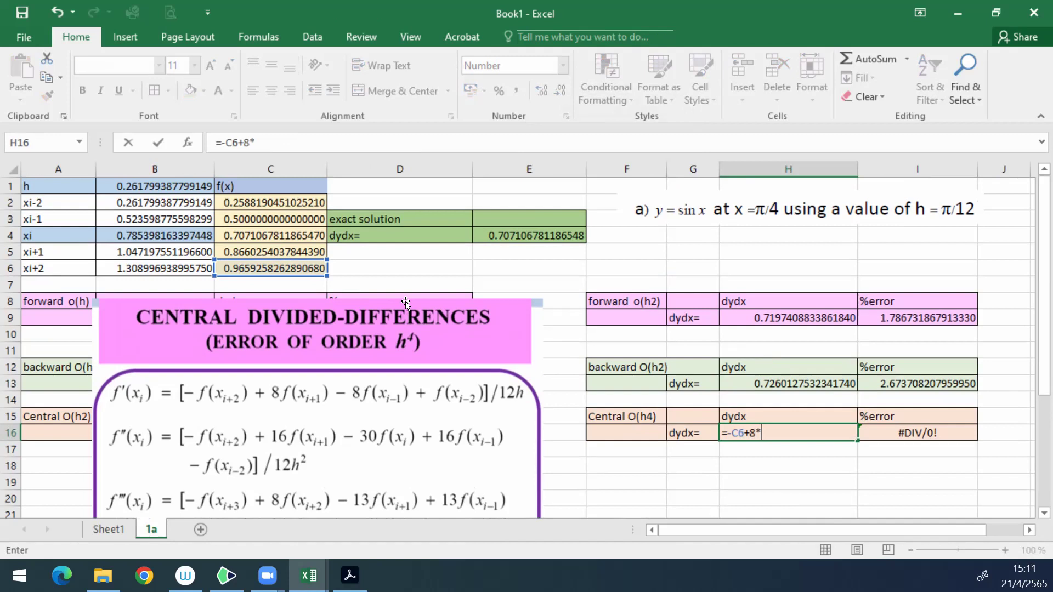
click(282, 250)
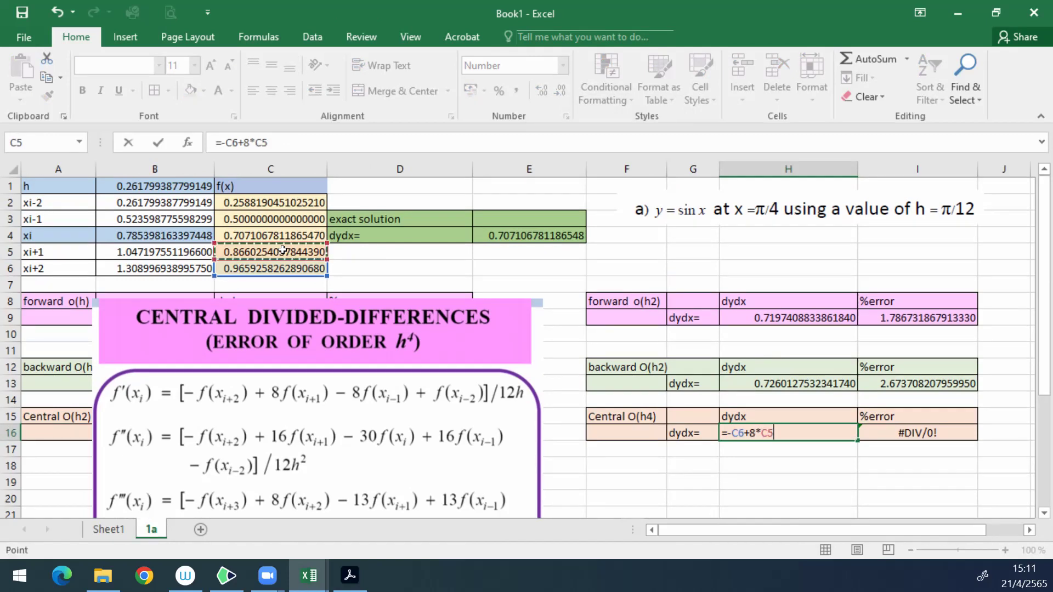
text(-8*)
click(278, 217)
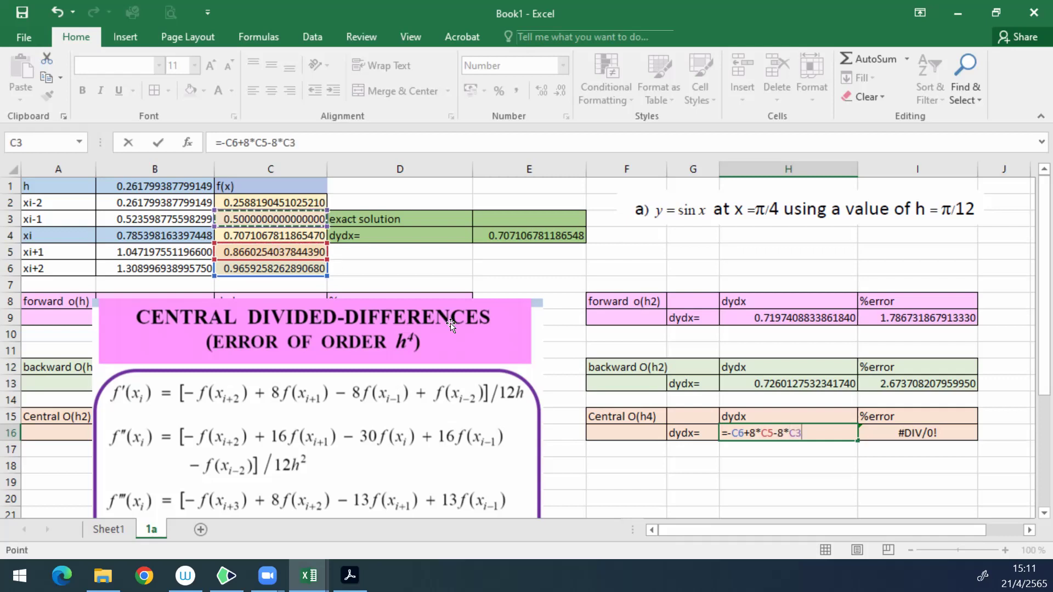
text(+)
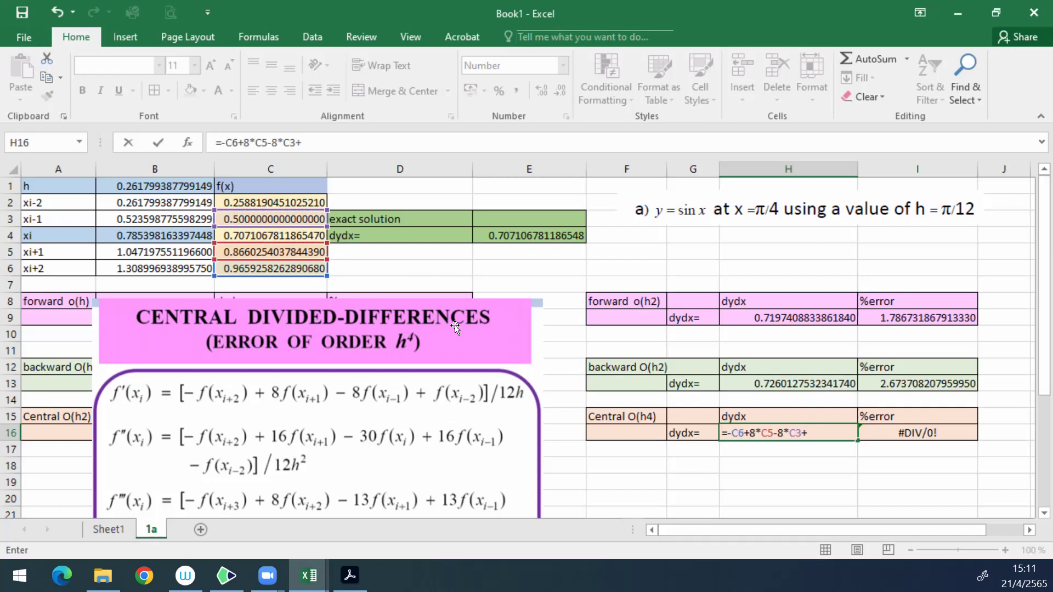
click(301, 202)
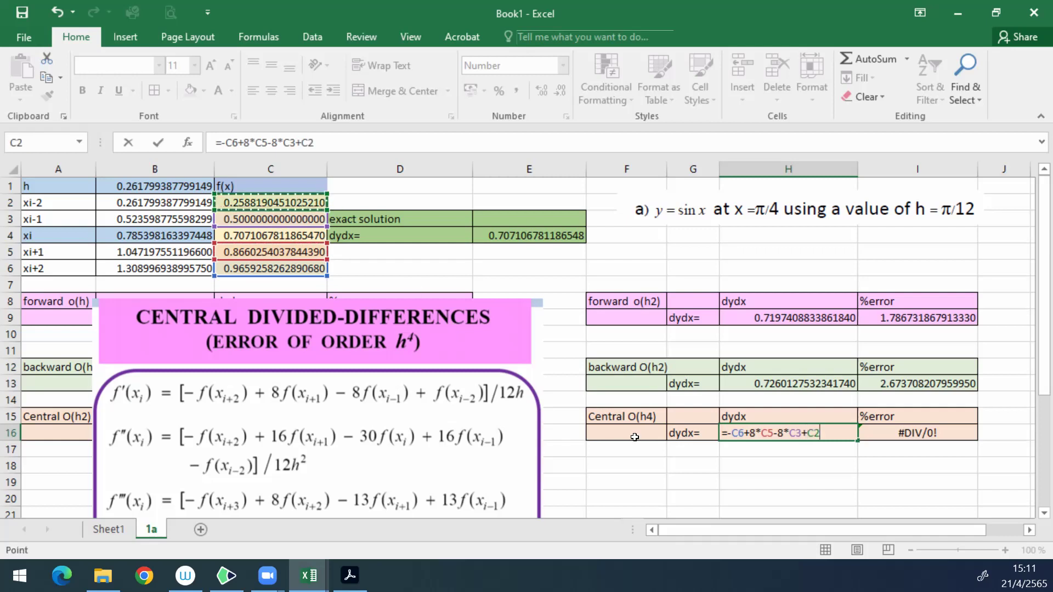
text()/)
click(218, 143)
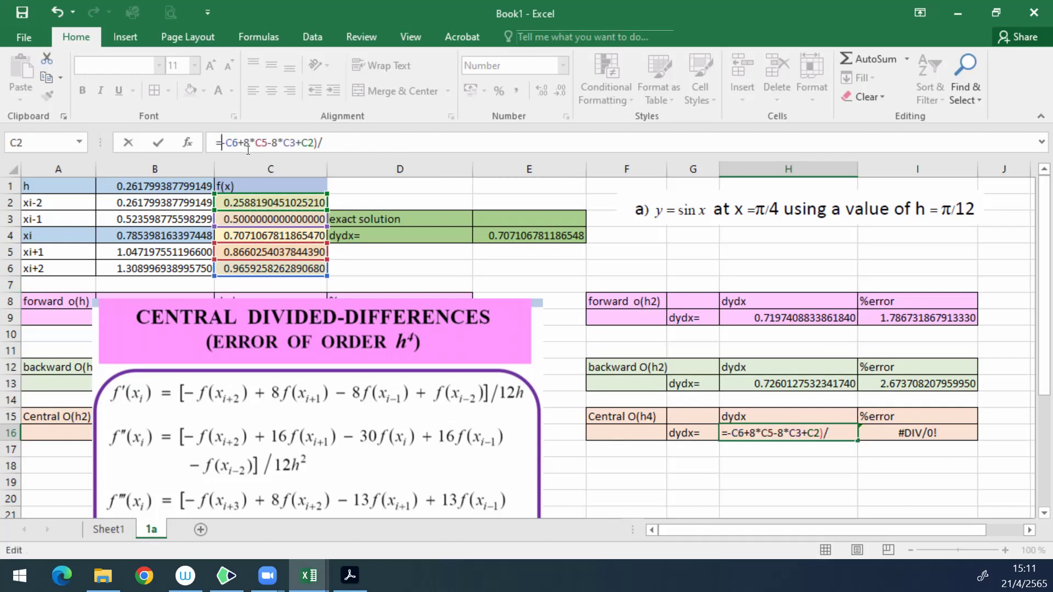
text(()
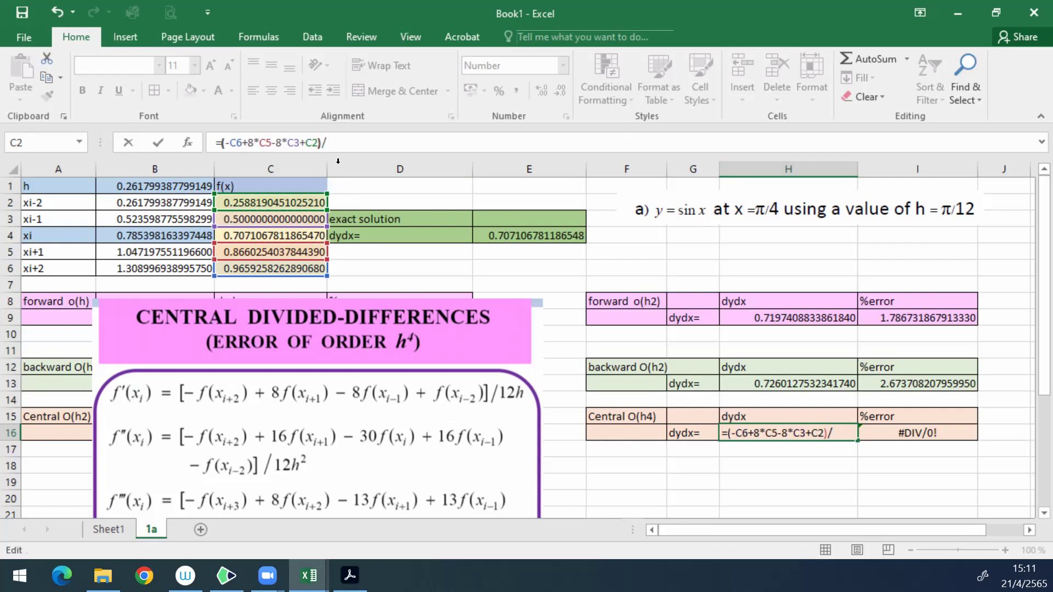
click(341, 137)
text((12*)
click(158, 186)
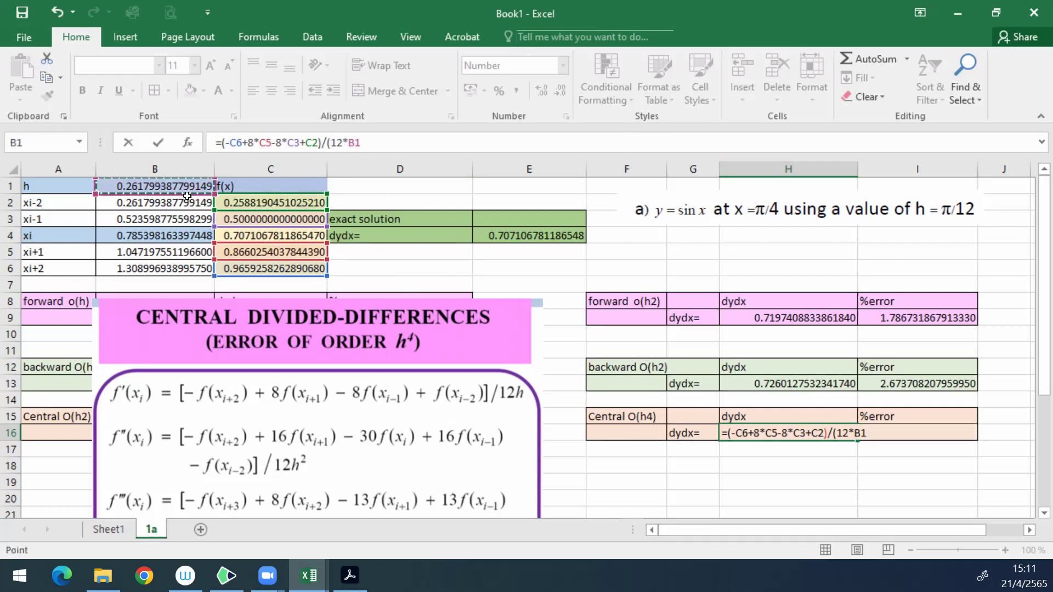
key(Return)
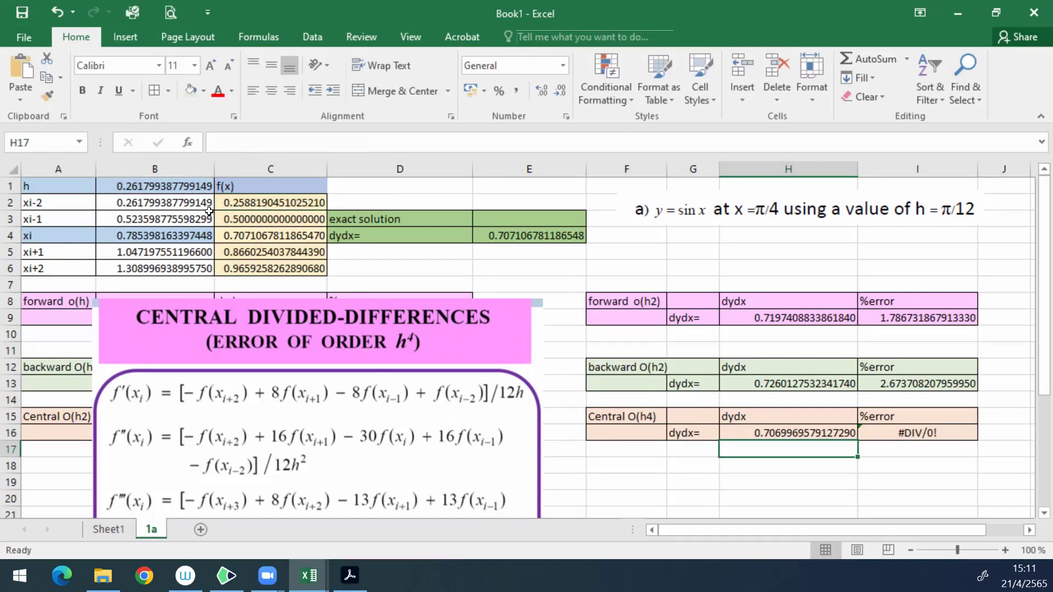
Step: Delete the central-difference formula picture and enter the percent error formula =abs(H16-E4)/E4*100 for the Central O(h4) block in cell I16
click(418, 369)
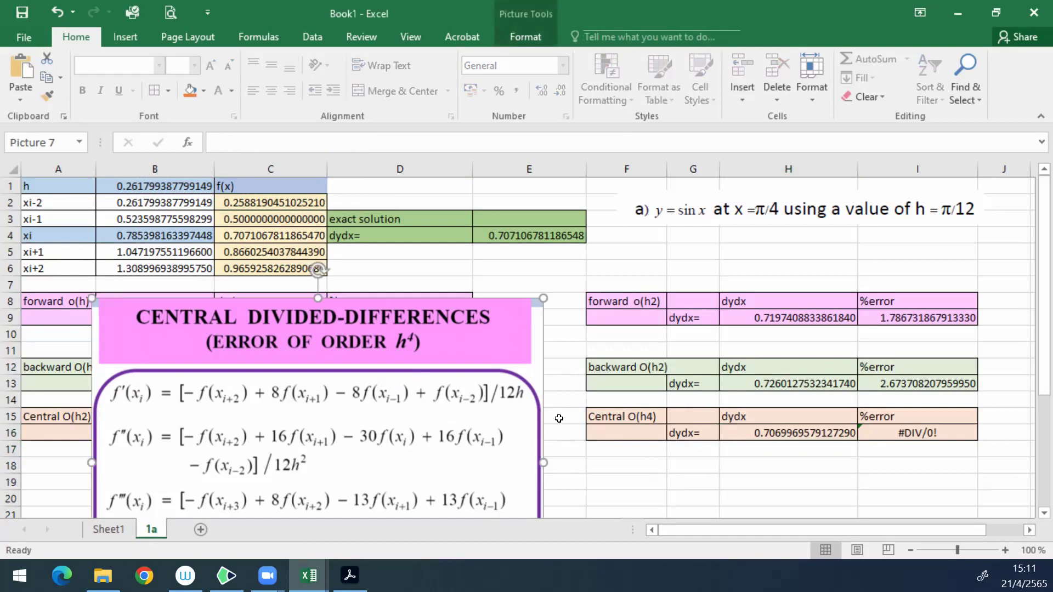
key(Delete)
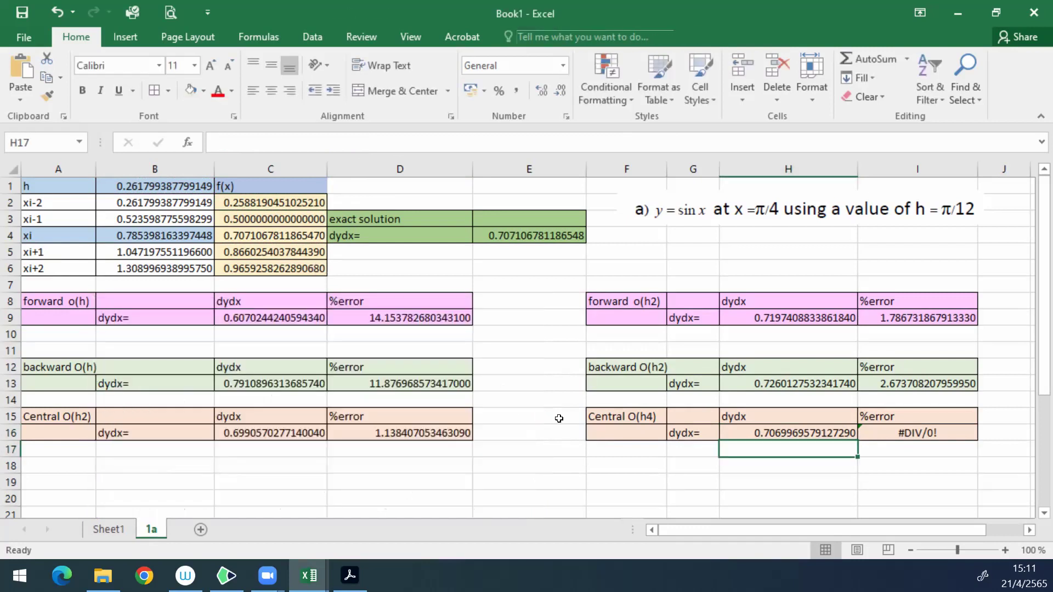
click(918, 432)
text(=)
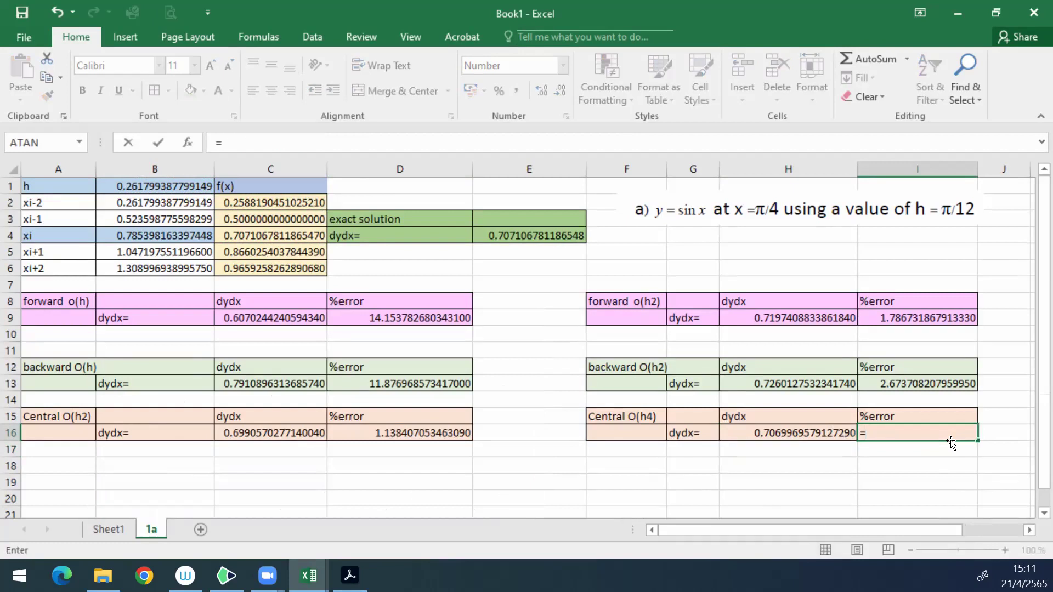
text(abs)
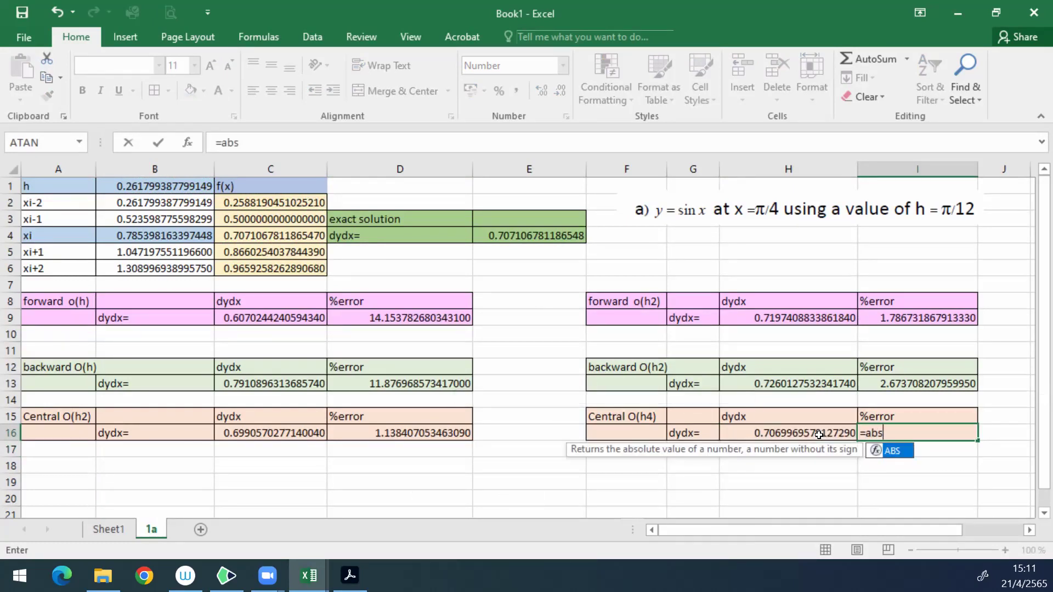
text(()
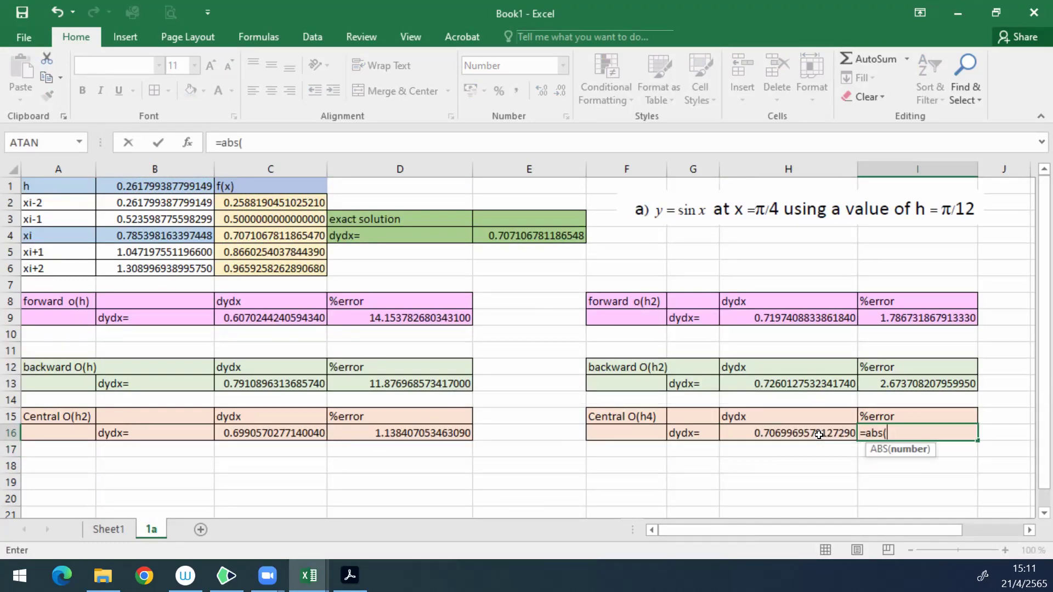
click(812, 433)
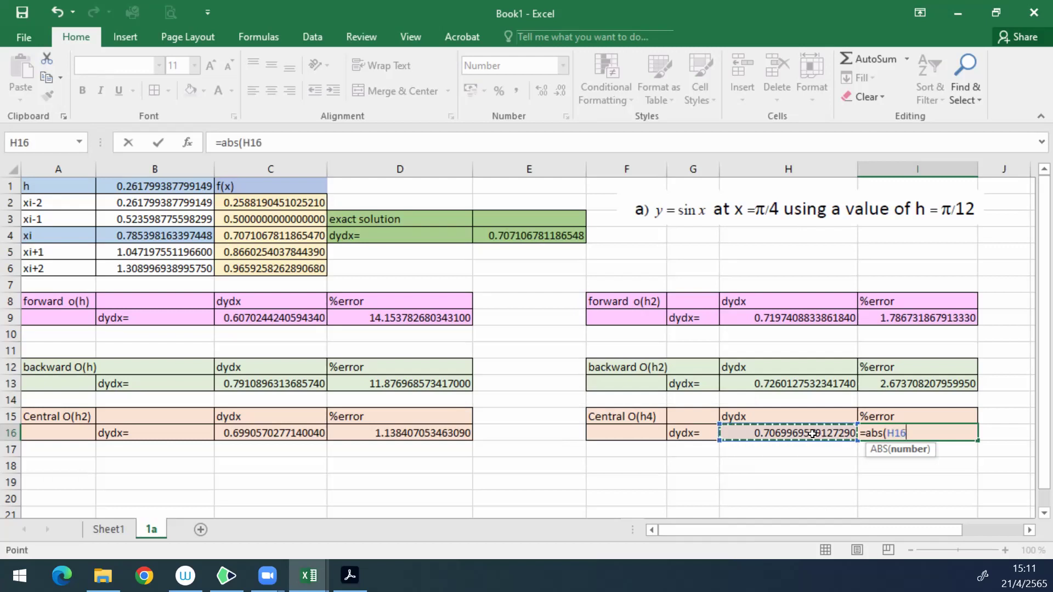
text(-)
click(538, 236)
text()/)
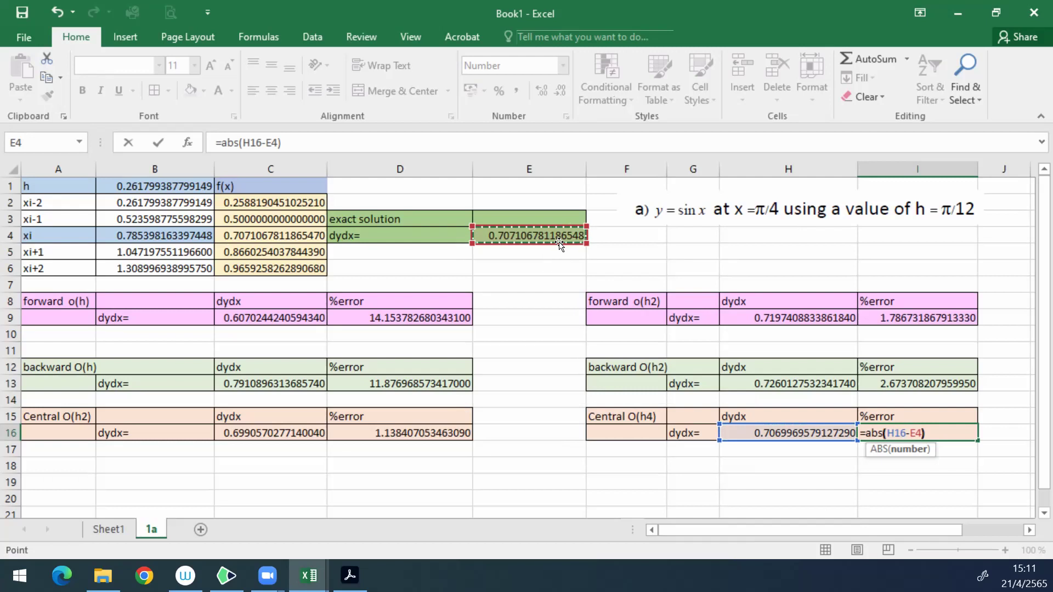
click(543, 234)
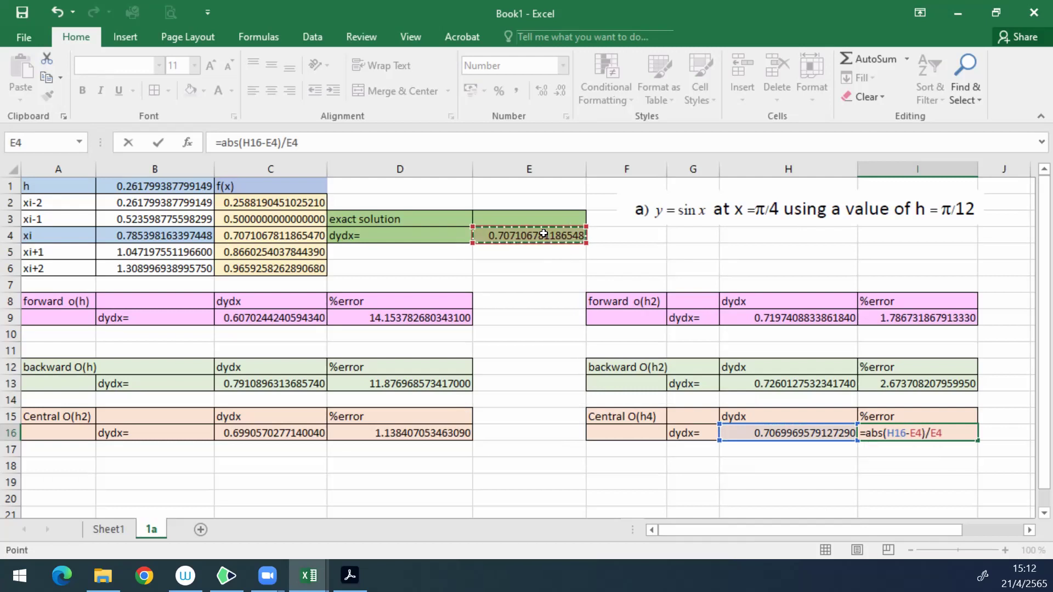
text(*100)
key(Return)
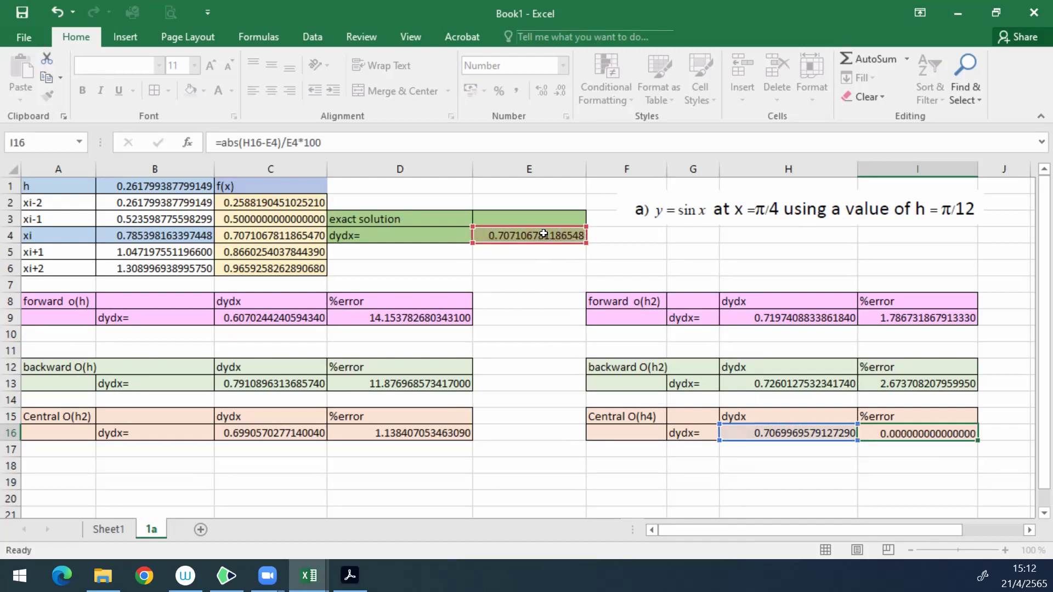
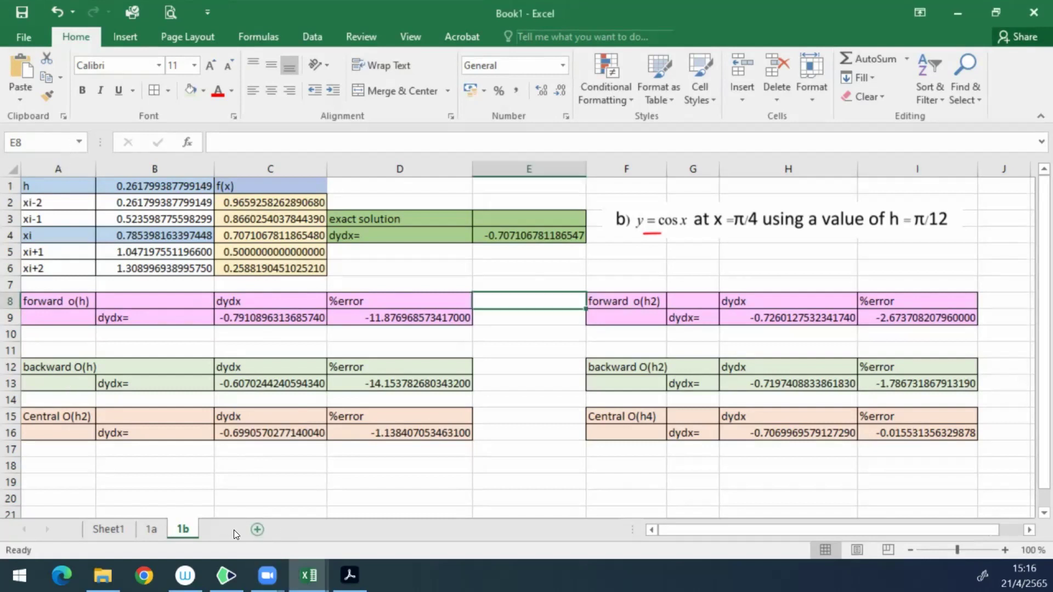
Step: Add a new worksheet after sheet 1b and name it 1c
click(234, 530)
double_click(226, 529)
text(1)
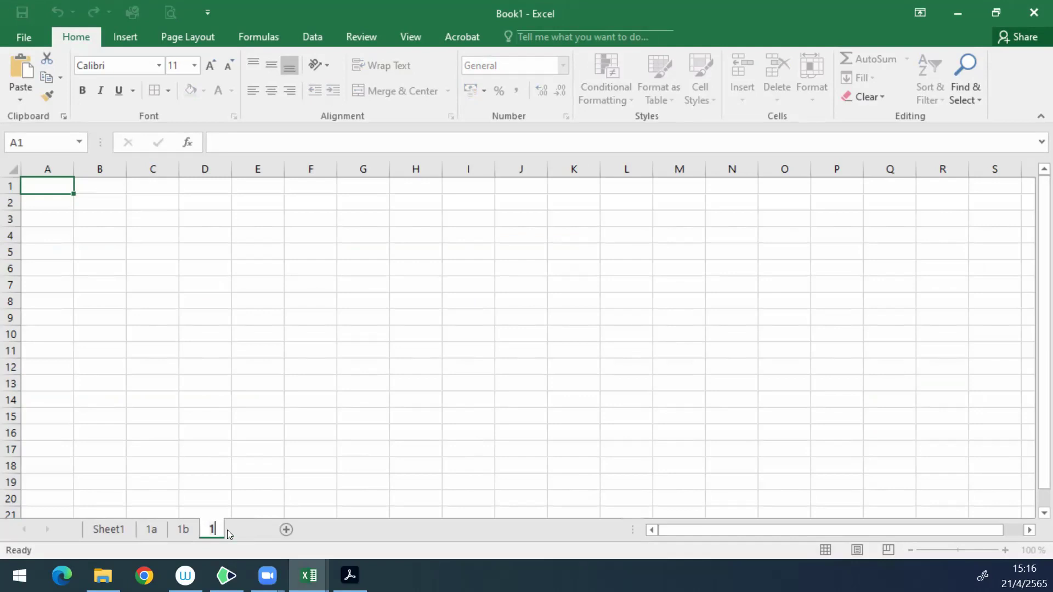
text(c)
click(287, 351)
Step: Copy the entire contents of sheet 1b and paste them into sheet 1c starting at cell A1
click(183, 529)
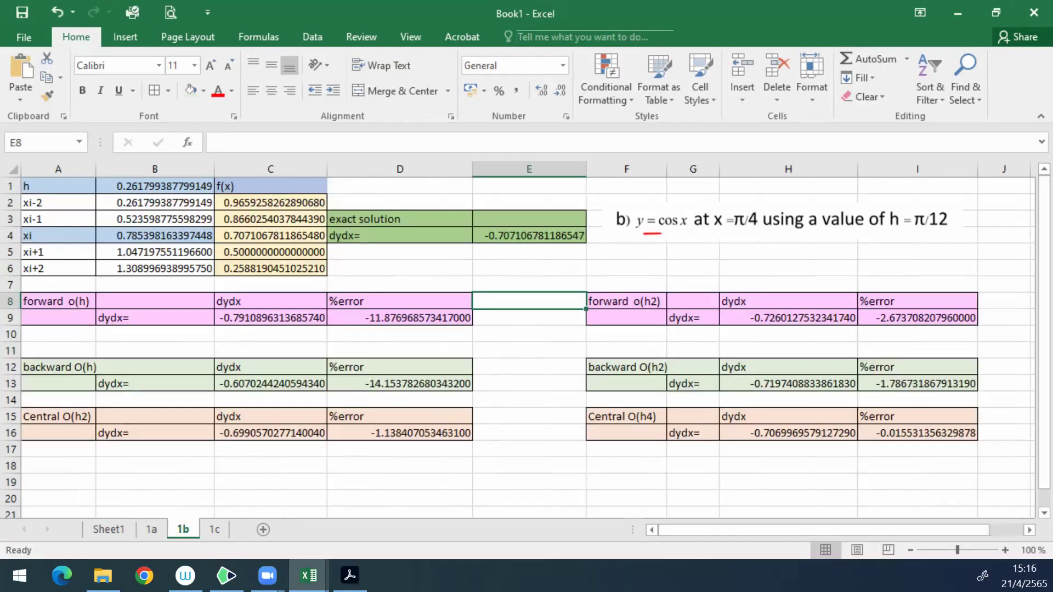
click(12, 169)
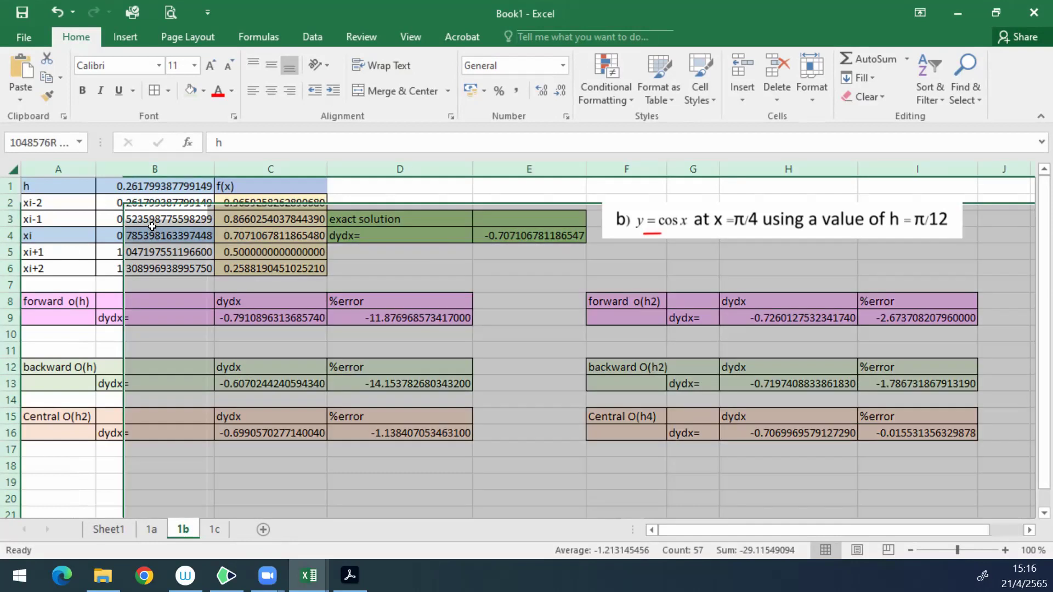
right_click(152, 225)
click(178, 256)
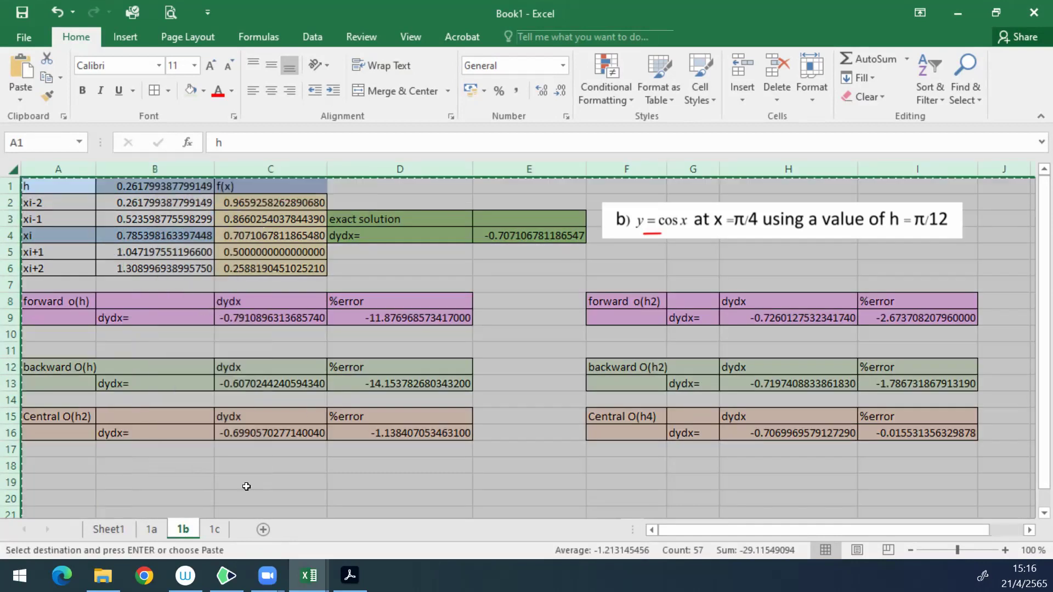
click(207, 530)
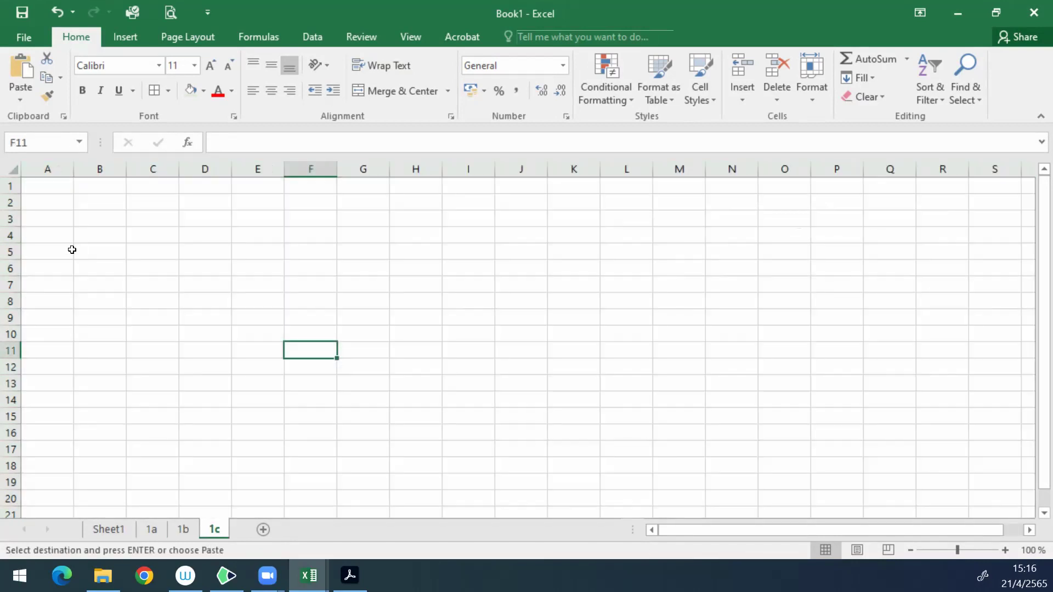
click(51, 186)
right_click(52, 187)
click(86, 258)
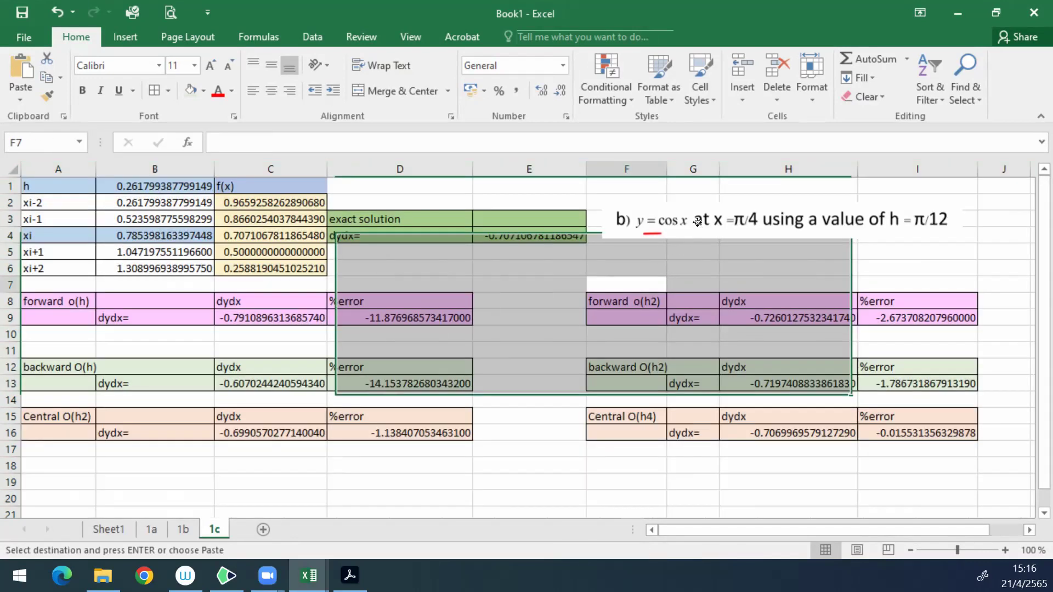
Step: Replace the y = cos x problem picture on sheet 1c with the problem c picture (y = log x, x = 25, h = 2) from the Acrobat document
click(697, 221)
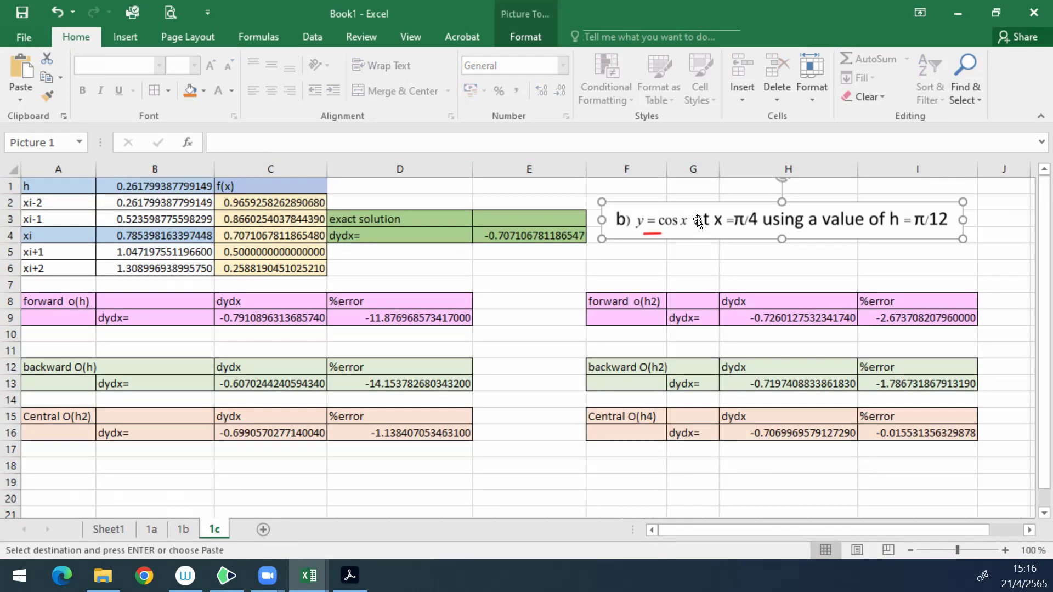
key(Delete)
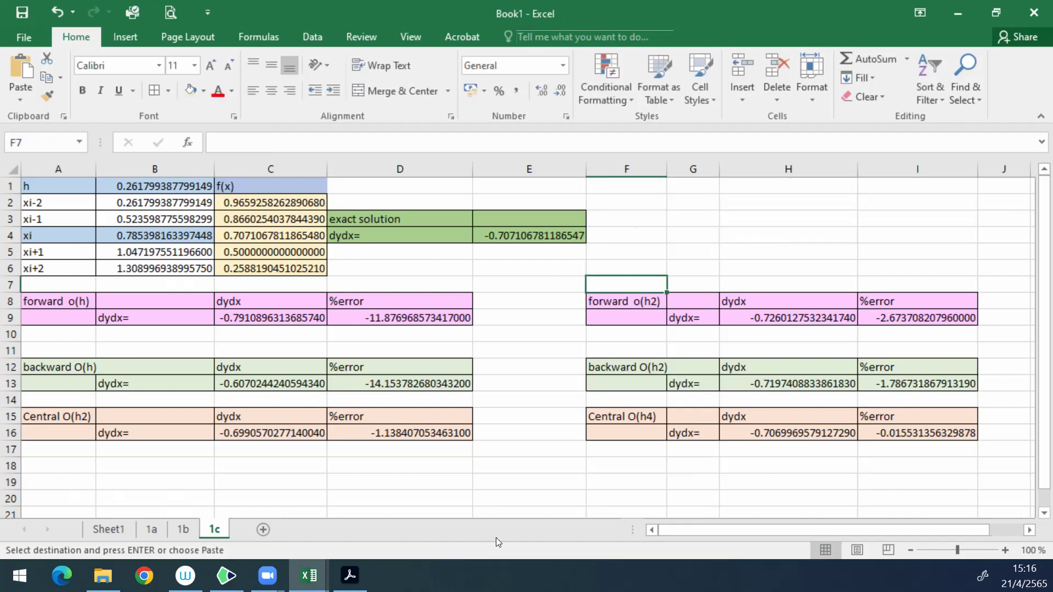
click(349, 575)
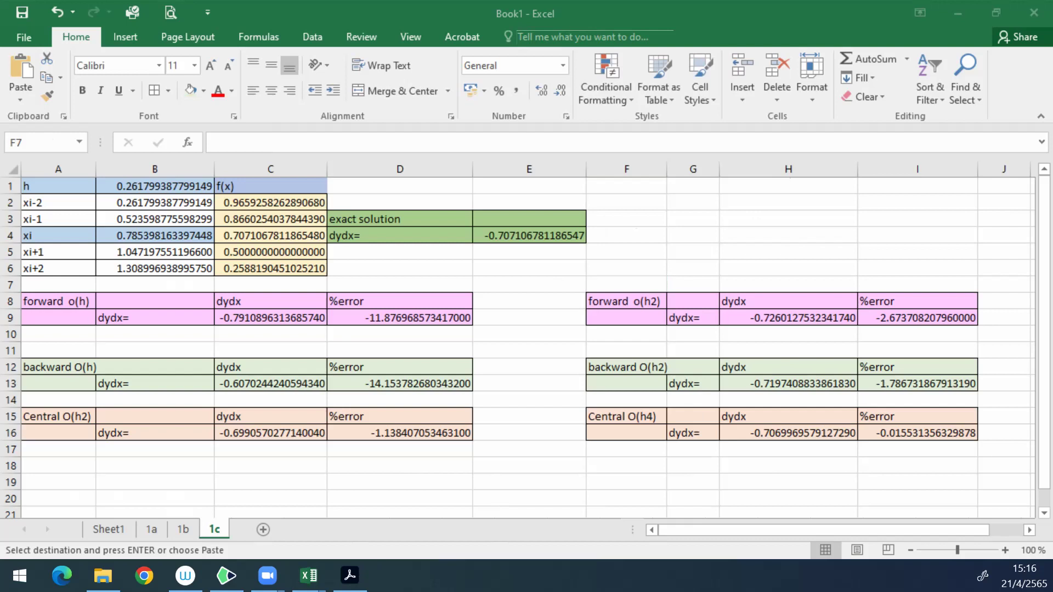
right_click(724, 239)
click(749, 271)
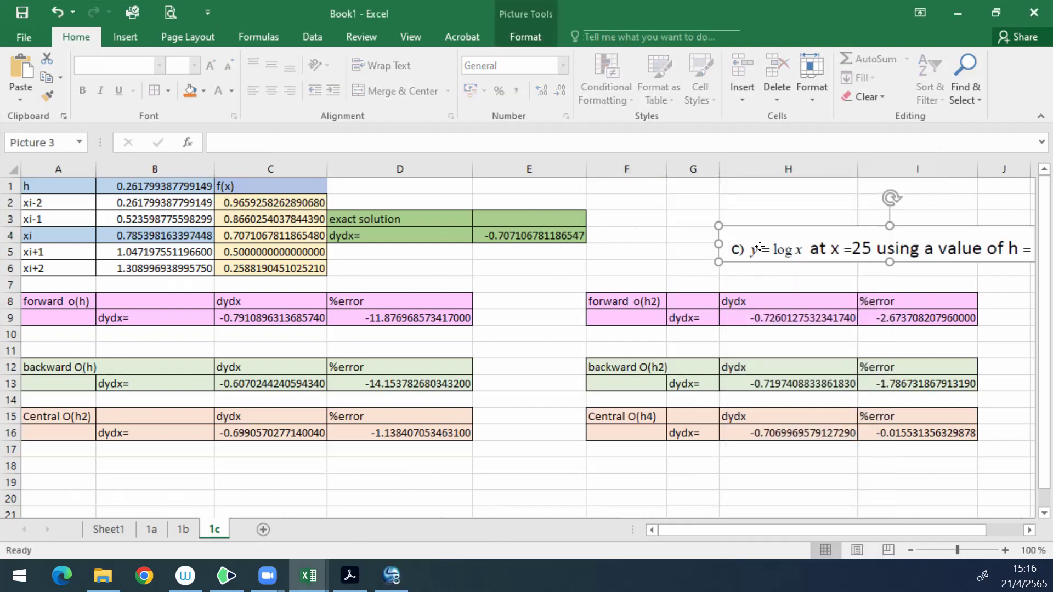
Step: Move the problem c picture beside the exact solution block above the forward O(h2) table and enlarge it slightly
drag(889, 251, 788, 241)
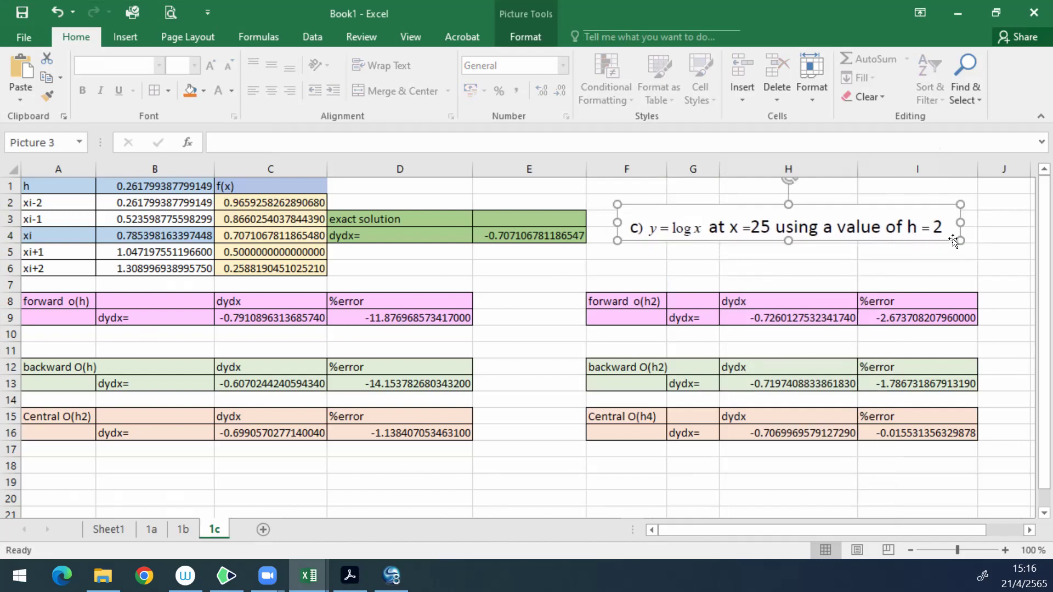
drag(960, 241, 987, 250)
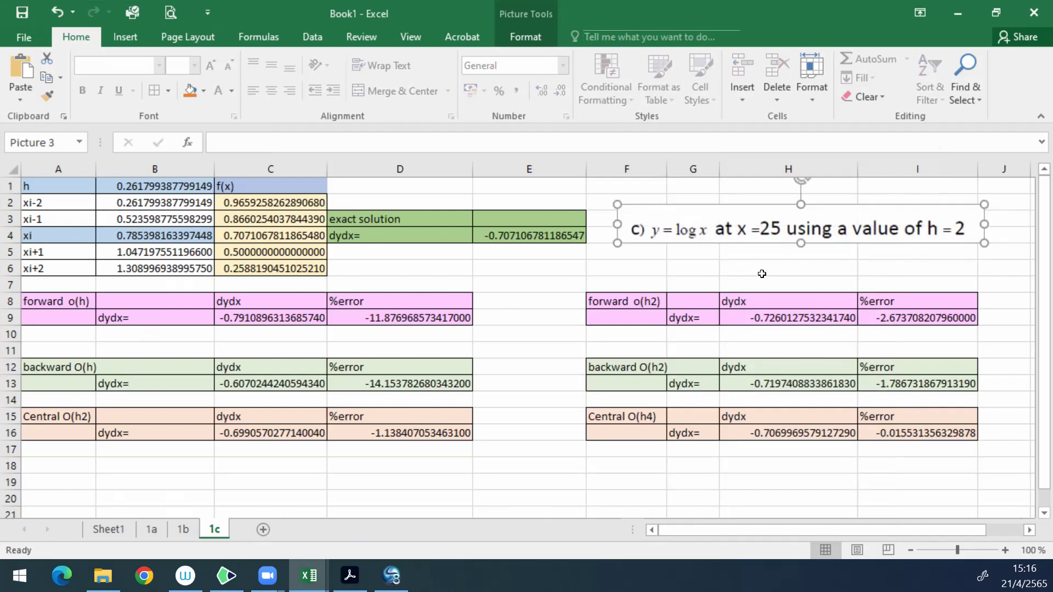
click(762, 272)
Step: Check the formula behind the exact-solution dydx value in cell E4 on sheet 1c
click(507, 232)
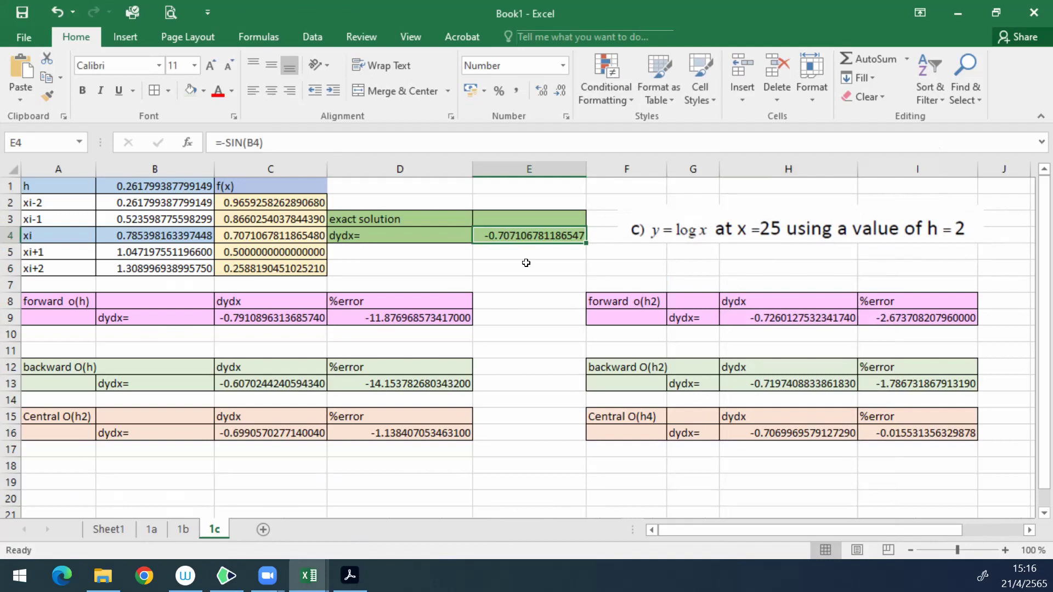
key(Down)
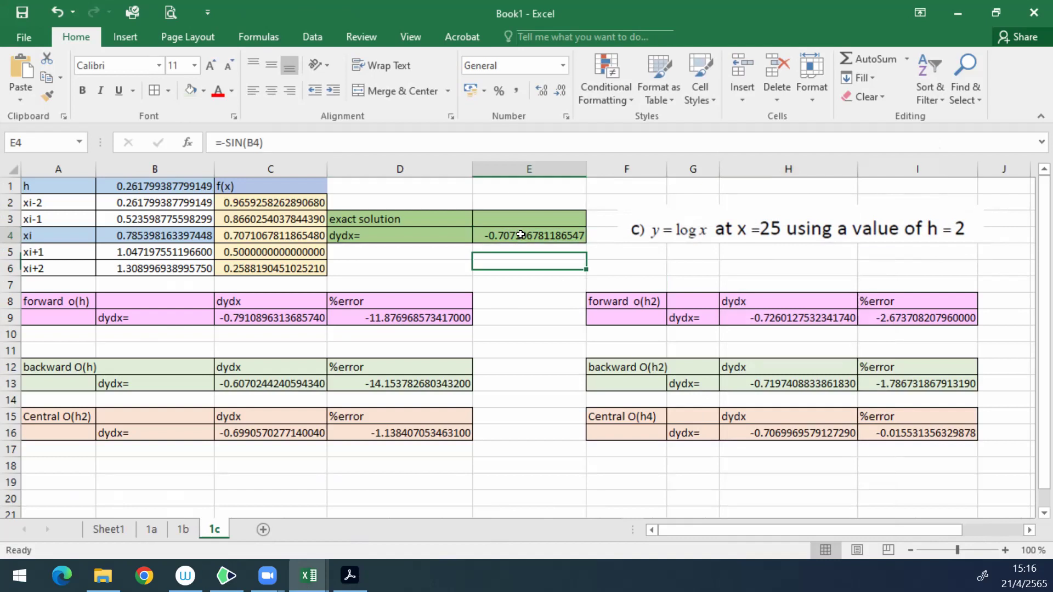
drag(542, 296, 542, 289)
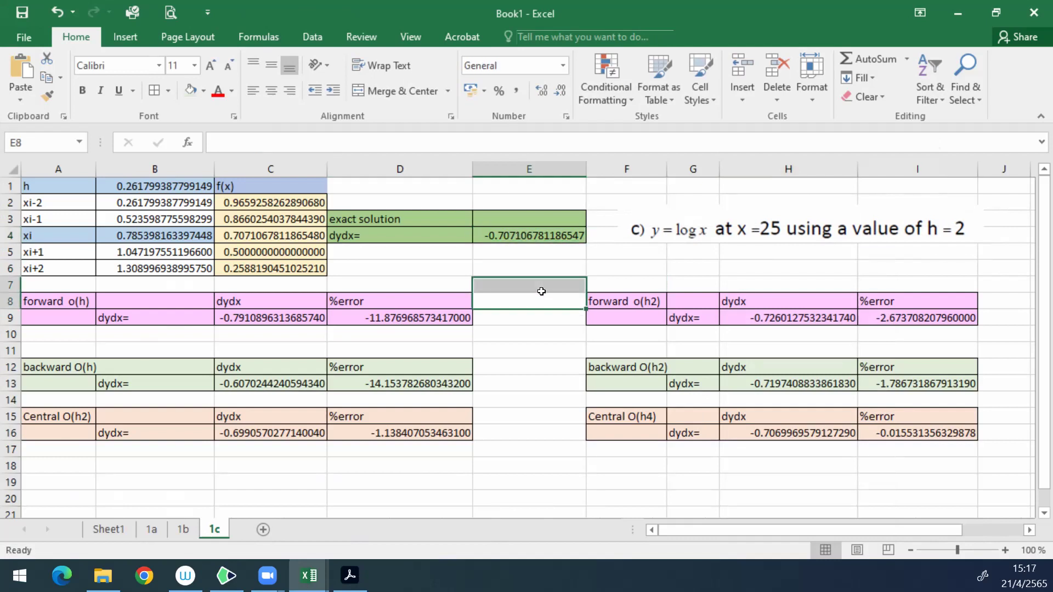
click(624, 267)
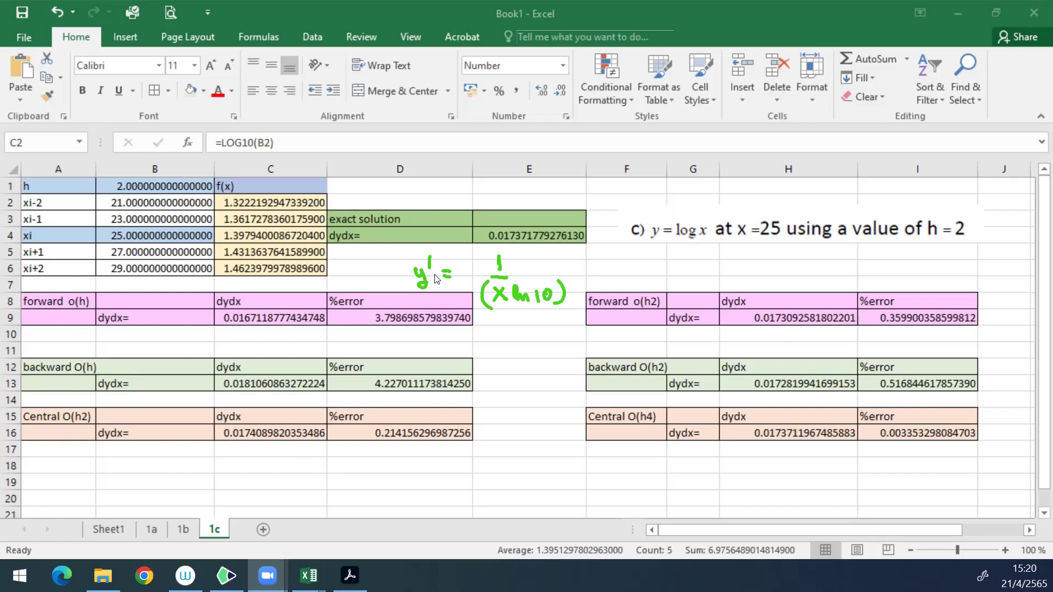
Step: Review the f(x) formulas in cells C2 through C6 on sheet 1c one by one
click(375, 272)
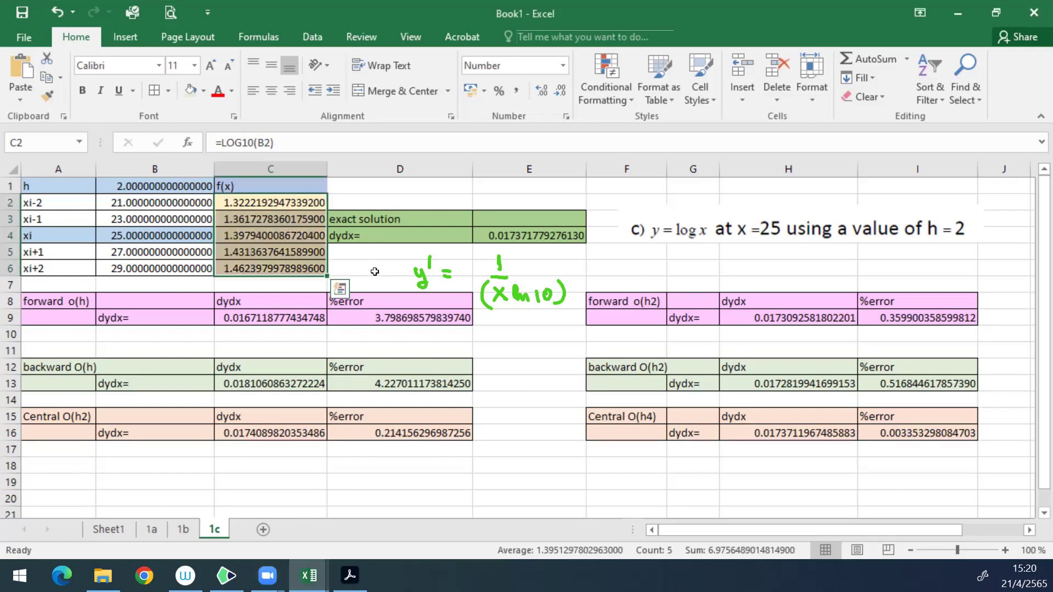
click(374, 271)
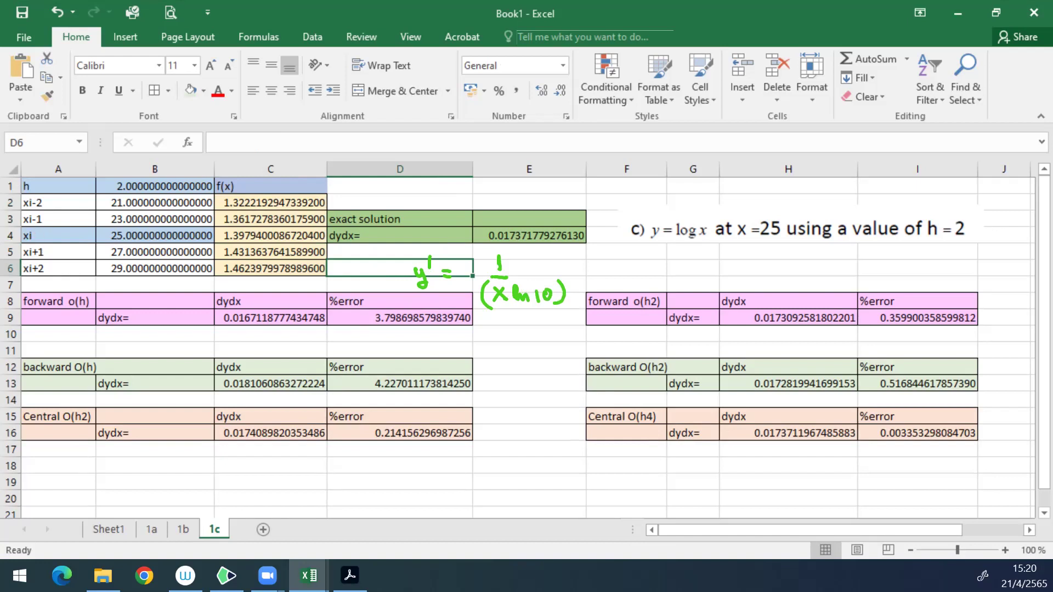
click(301, 204)
key(Down)
key(Down)
key(Down)
key(Down)
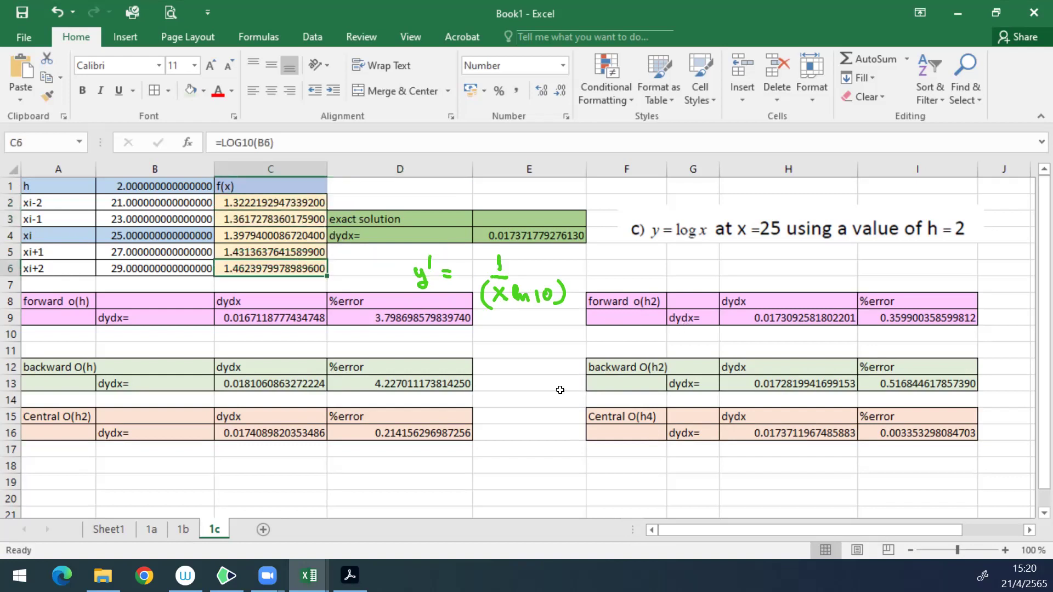
click(560, 389)
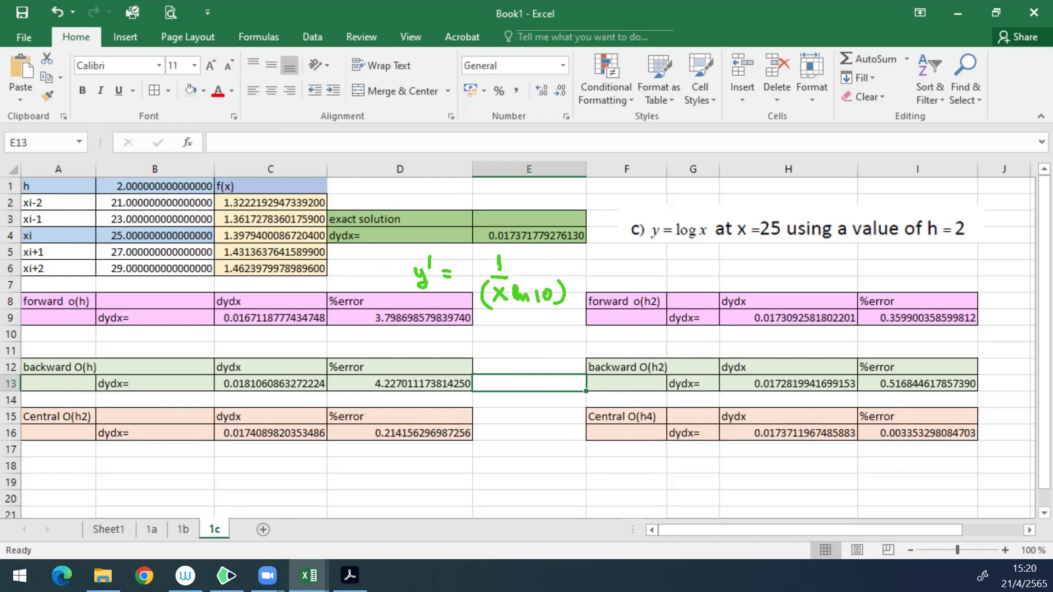